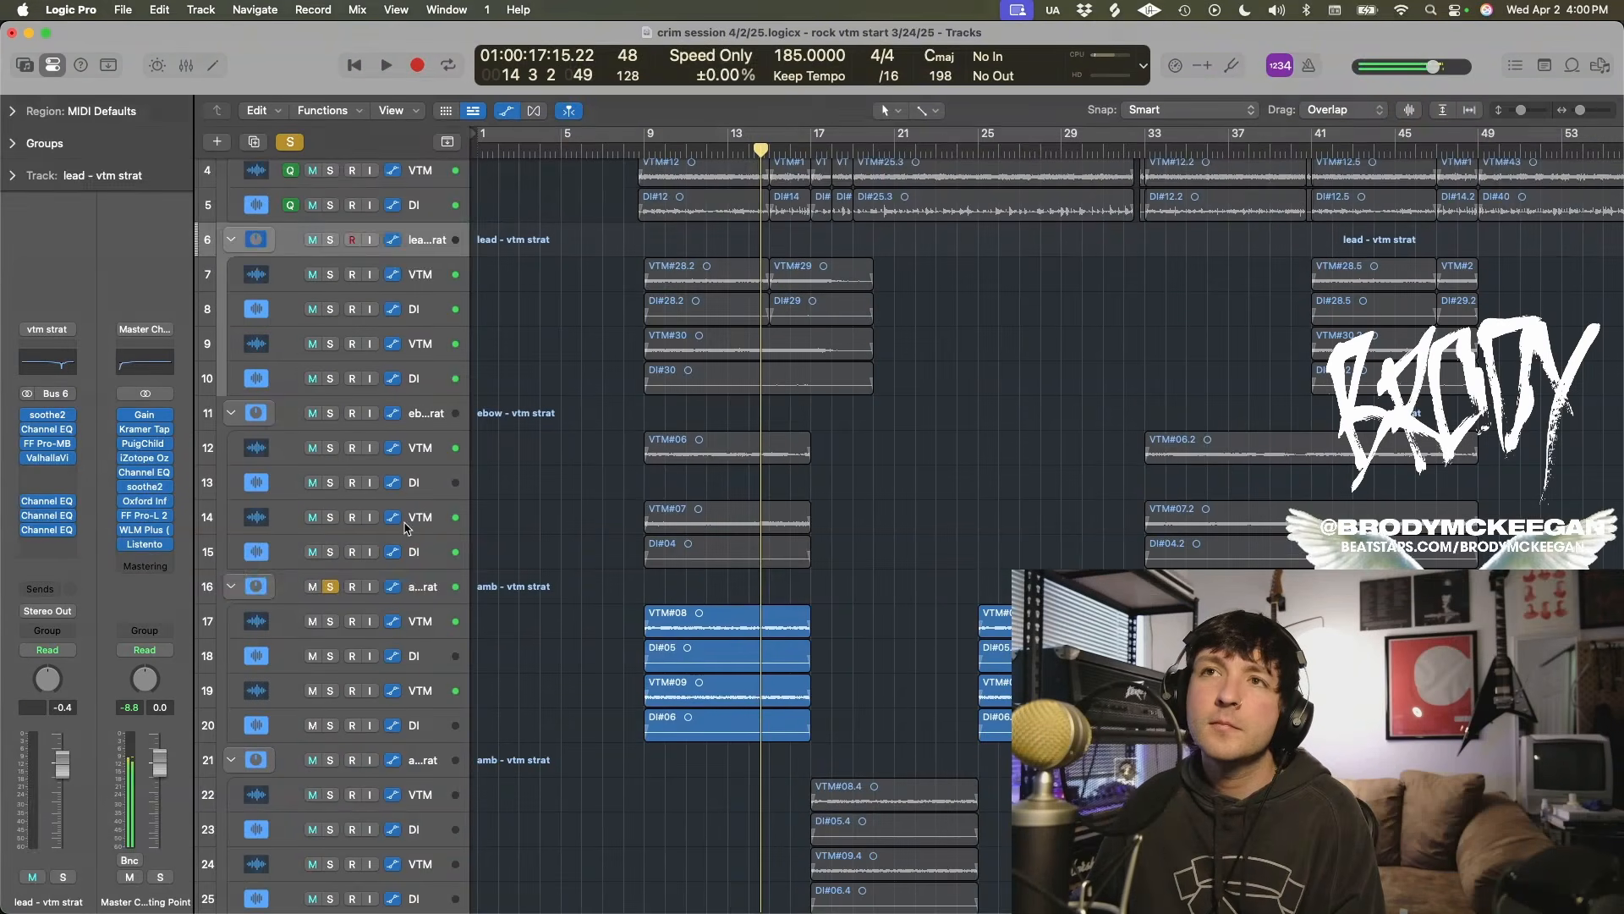
Step: View the HalfTime plug-in on the soloed amb - vtm strat bus, close it, and play the bus from bar 9
click(54, 458)
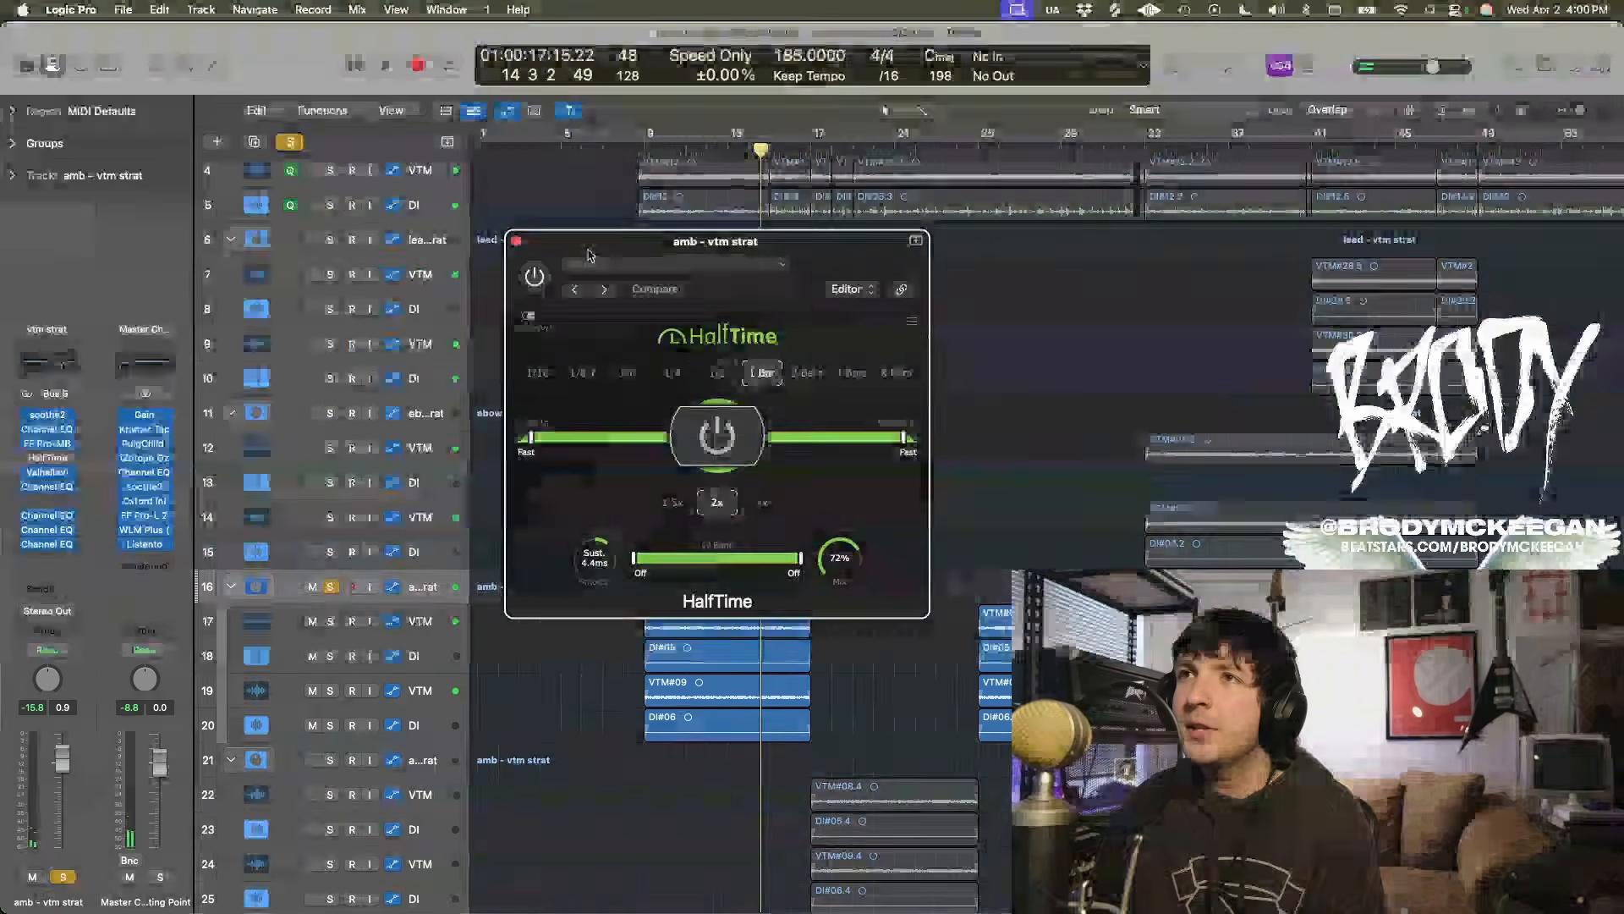
click(516, 243)
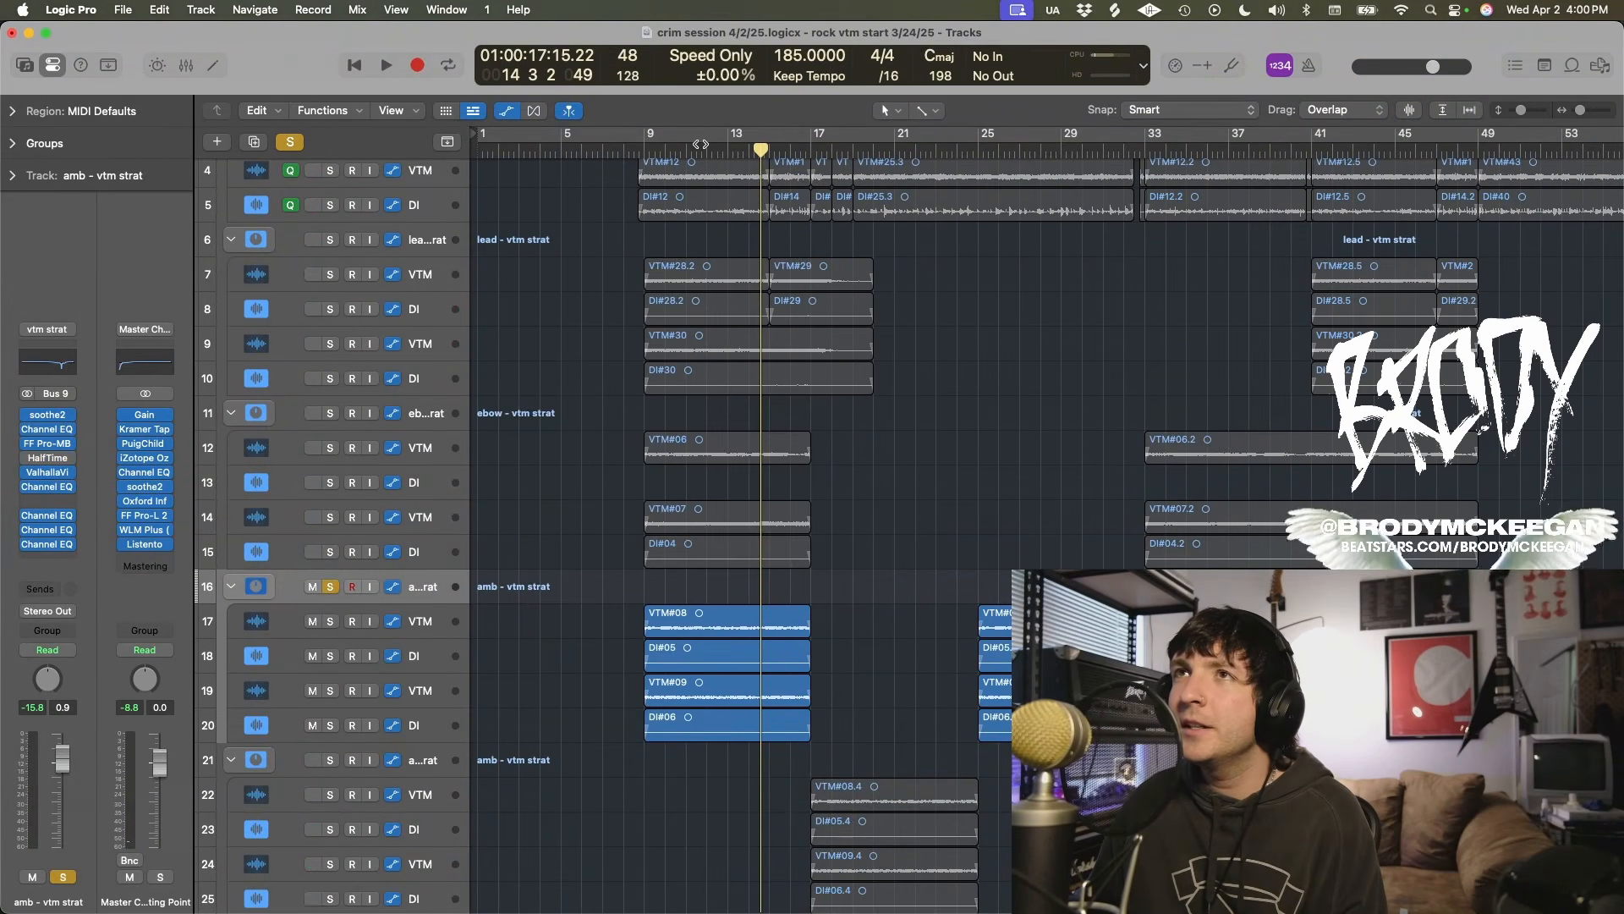
double_click(637, 149)
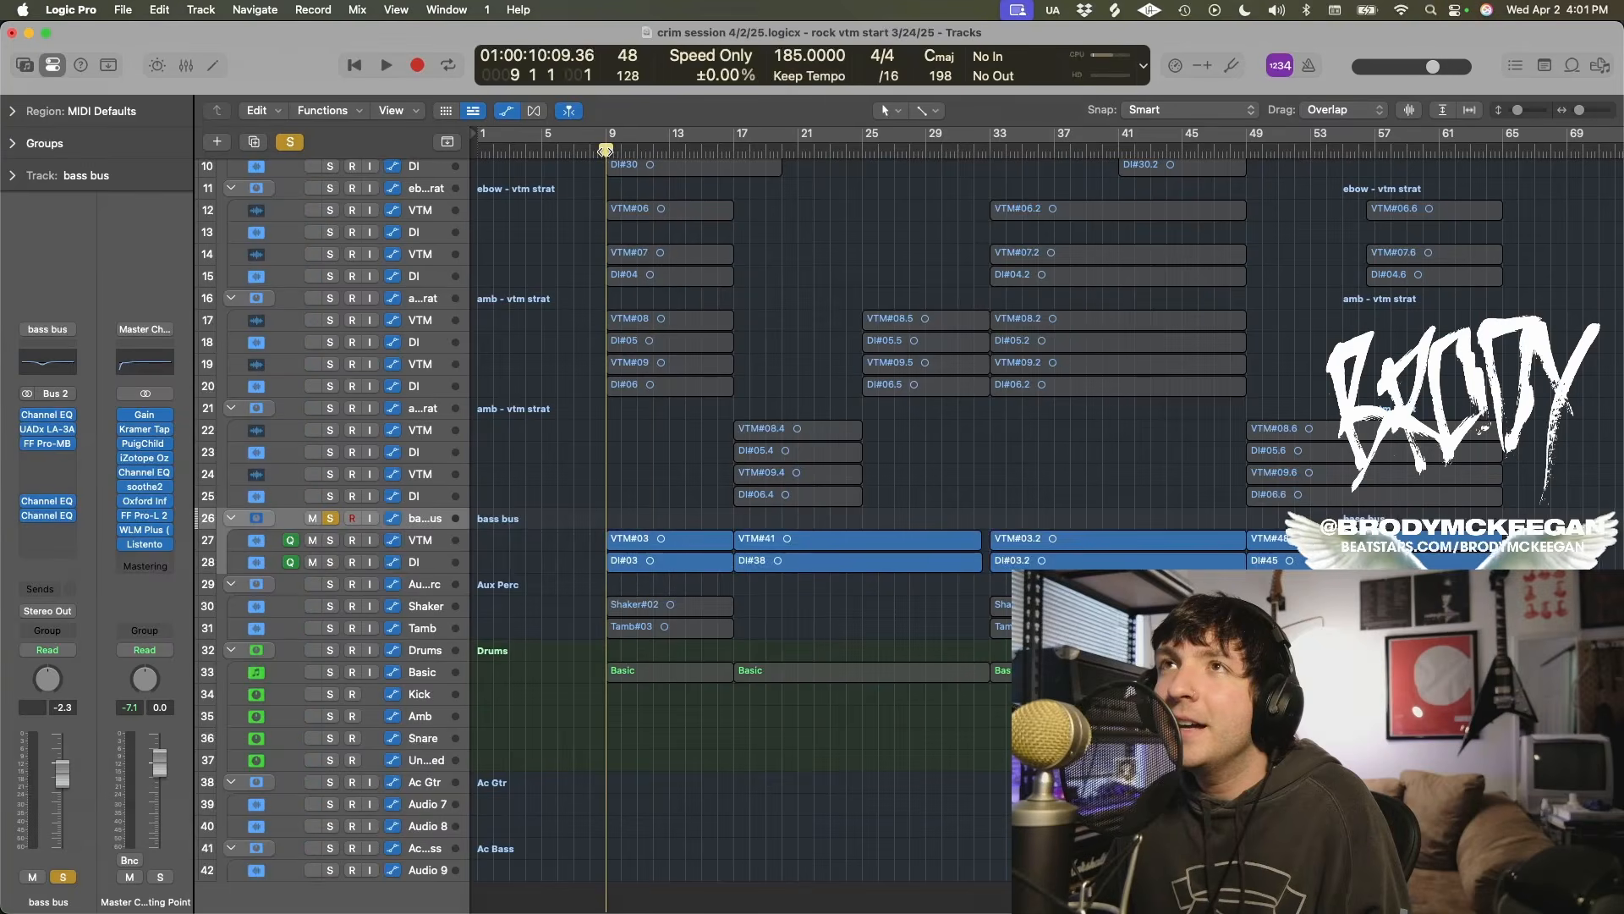
Step: Play the soloed bass bus from bar 9, zoomed to its selected regions, and stop playback
key(space)
key(z)
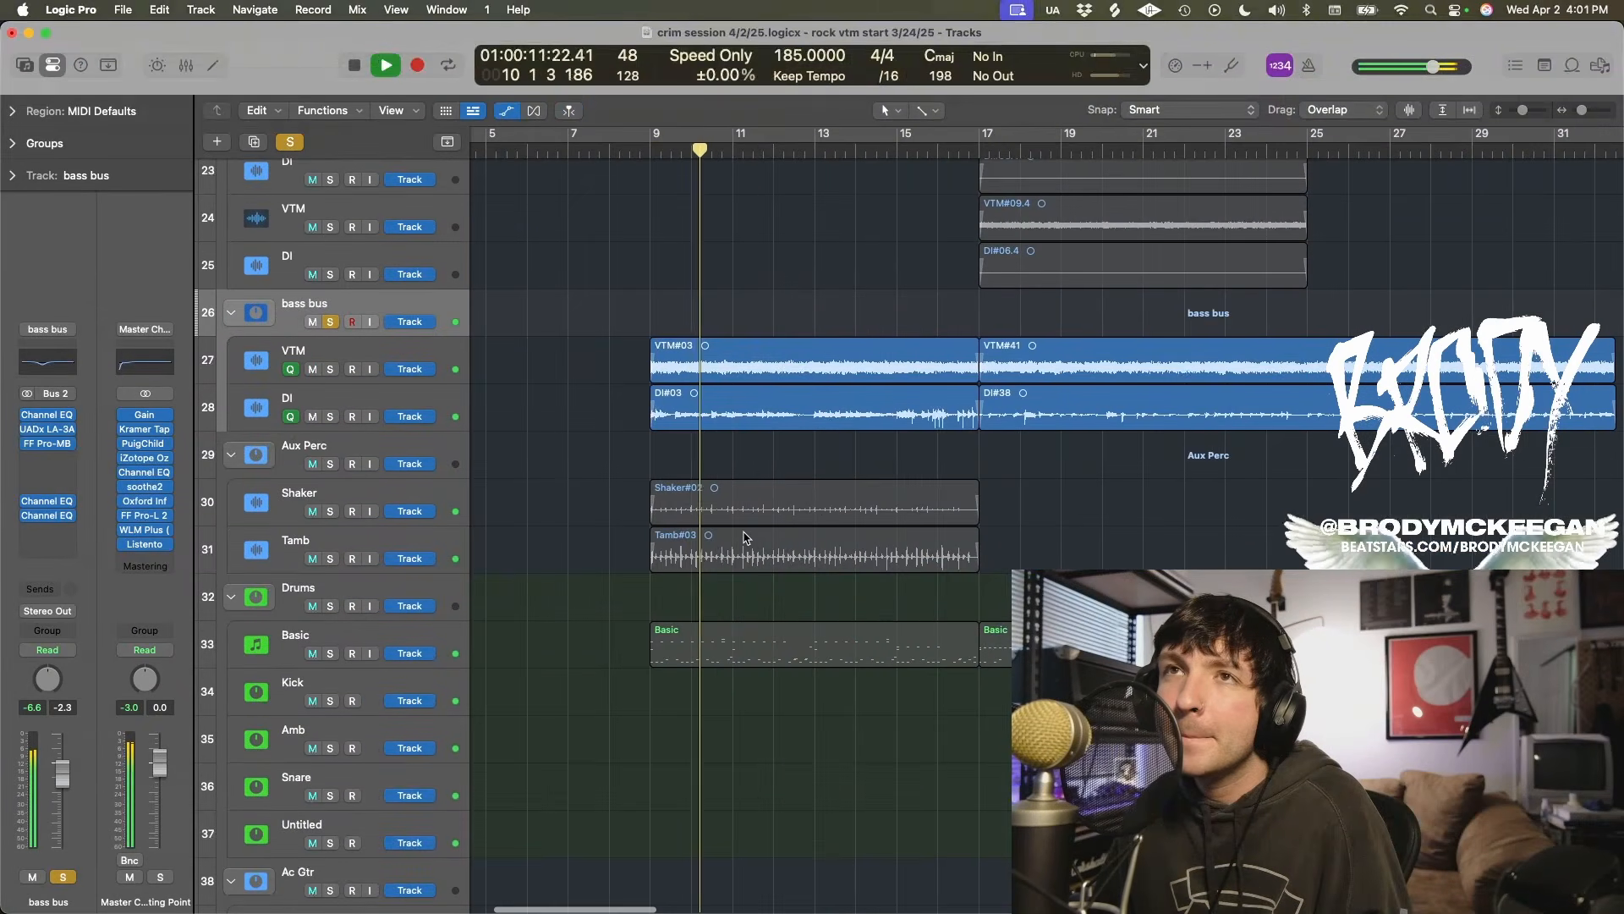
key(space)
Step: Inspect the channel strips of the bass VTM and DI tracks, including the Ampeg SVTVR amp on DI
click(356, 379)
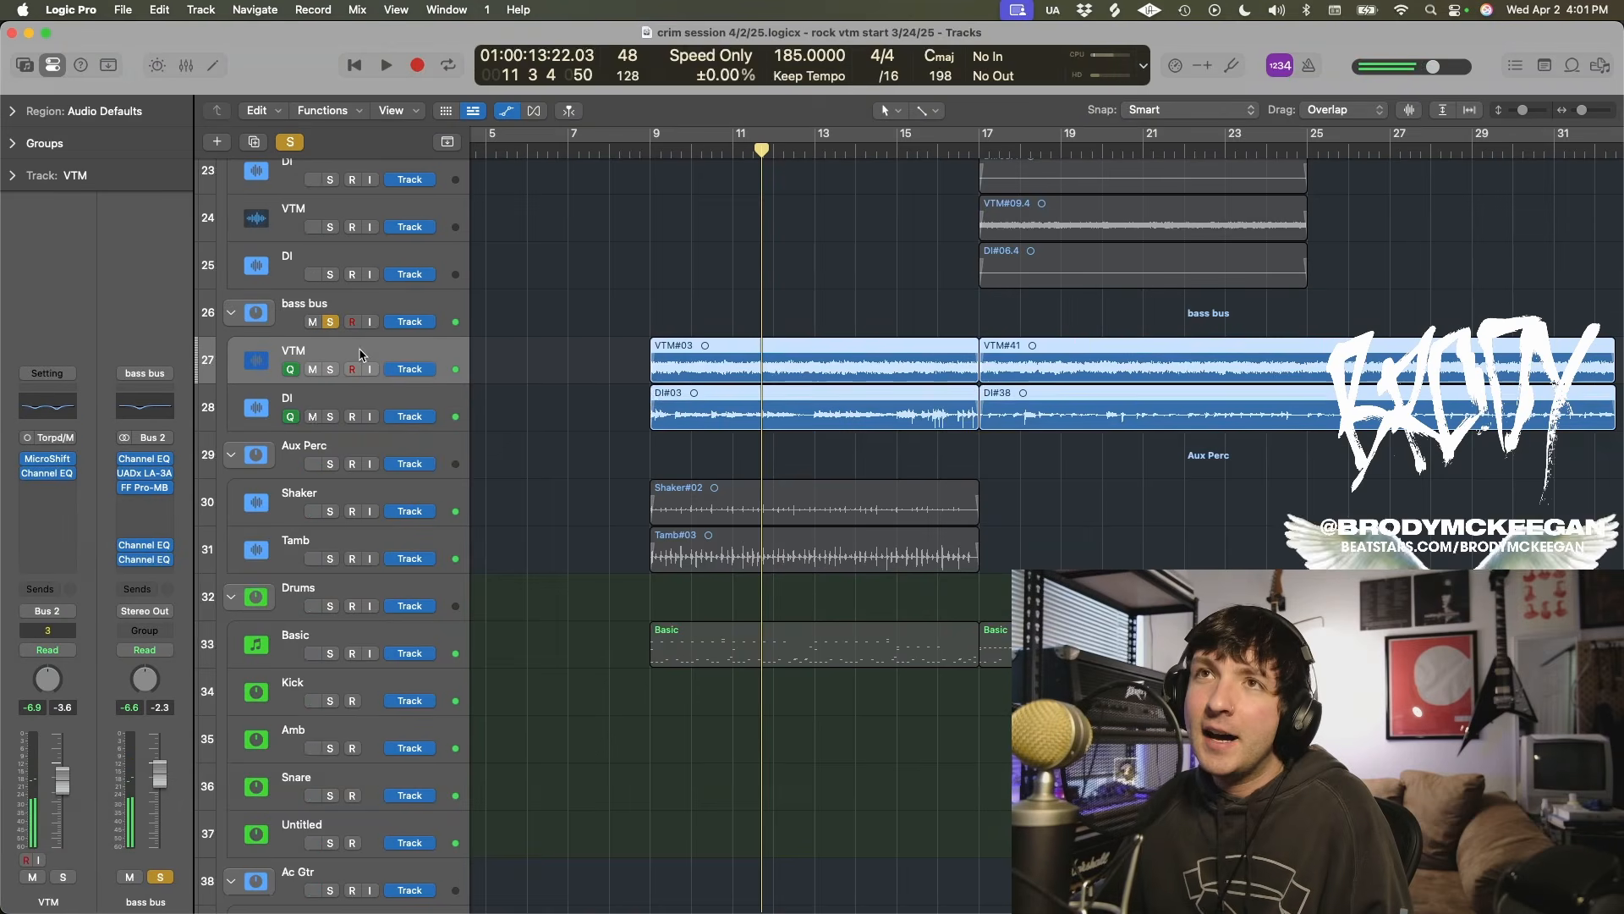
scroll(362, 399, right, 3)
click(362, 399)
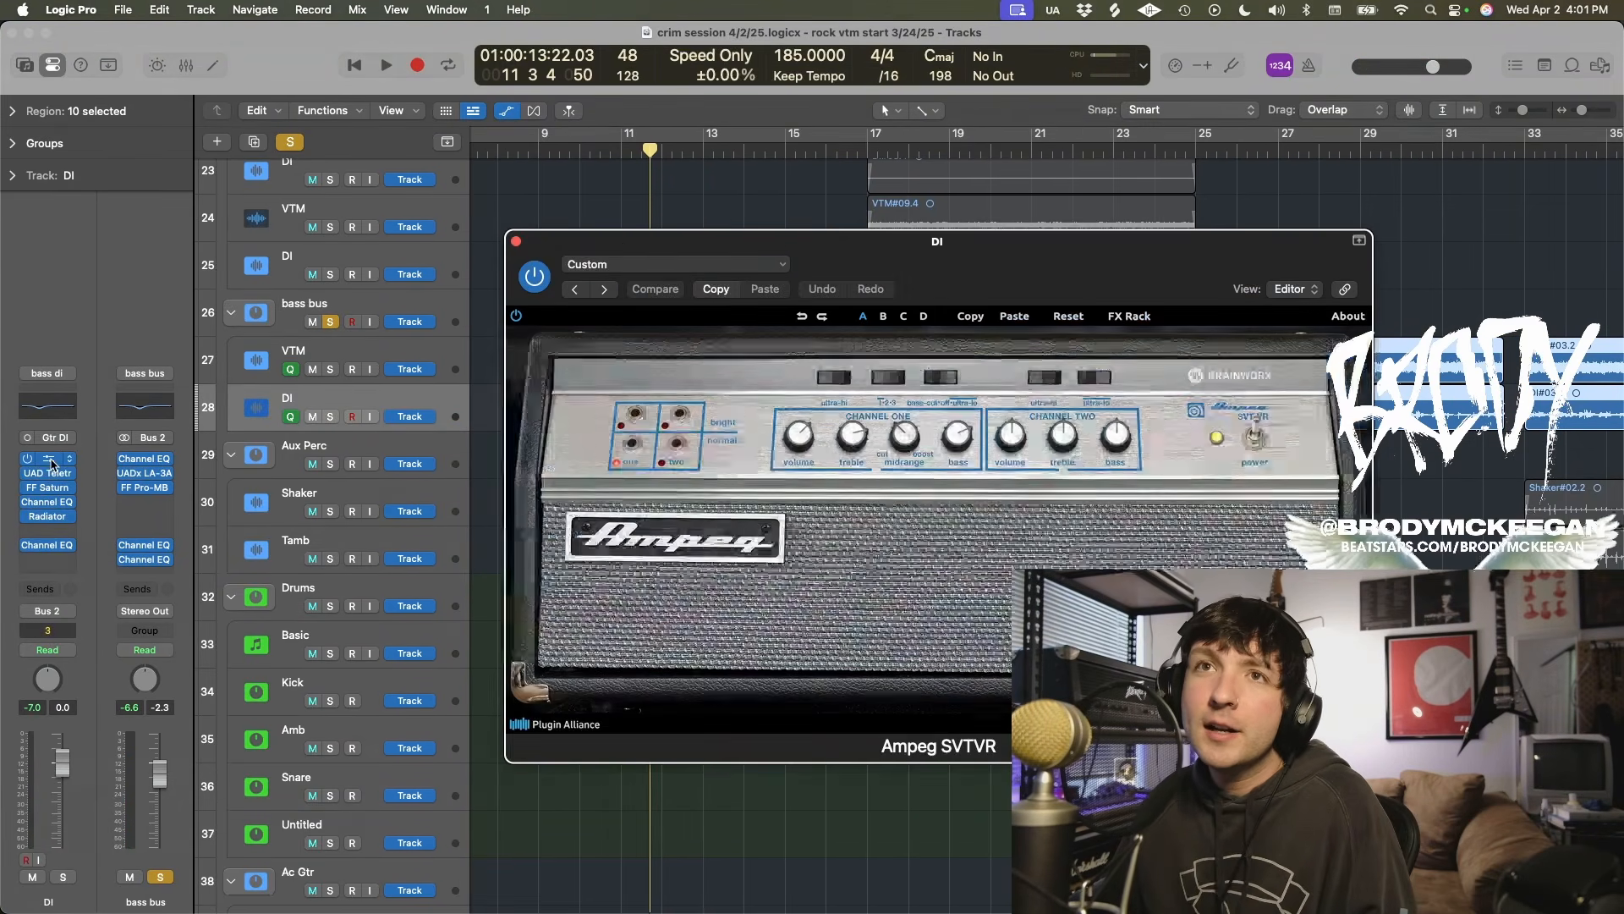
key(super+w)
click(377, 355)
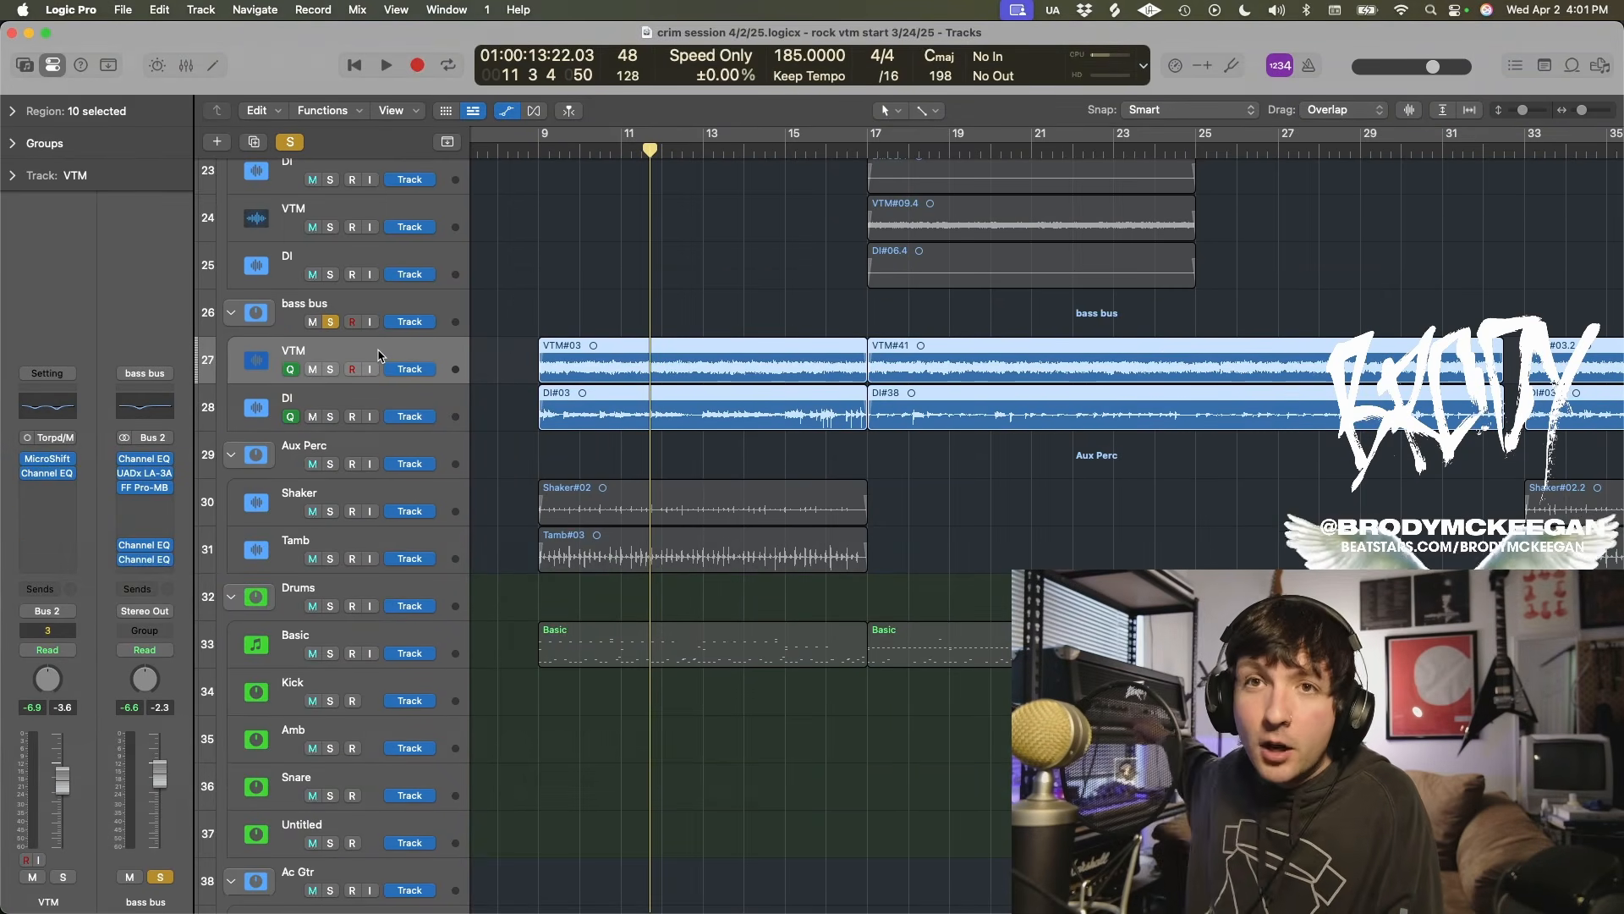
Step: Audition the bass VTM and DI tracks separately by muting each in turn, and unmute both after stopping playback
click(312, 416)
key(space)
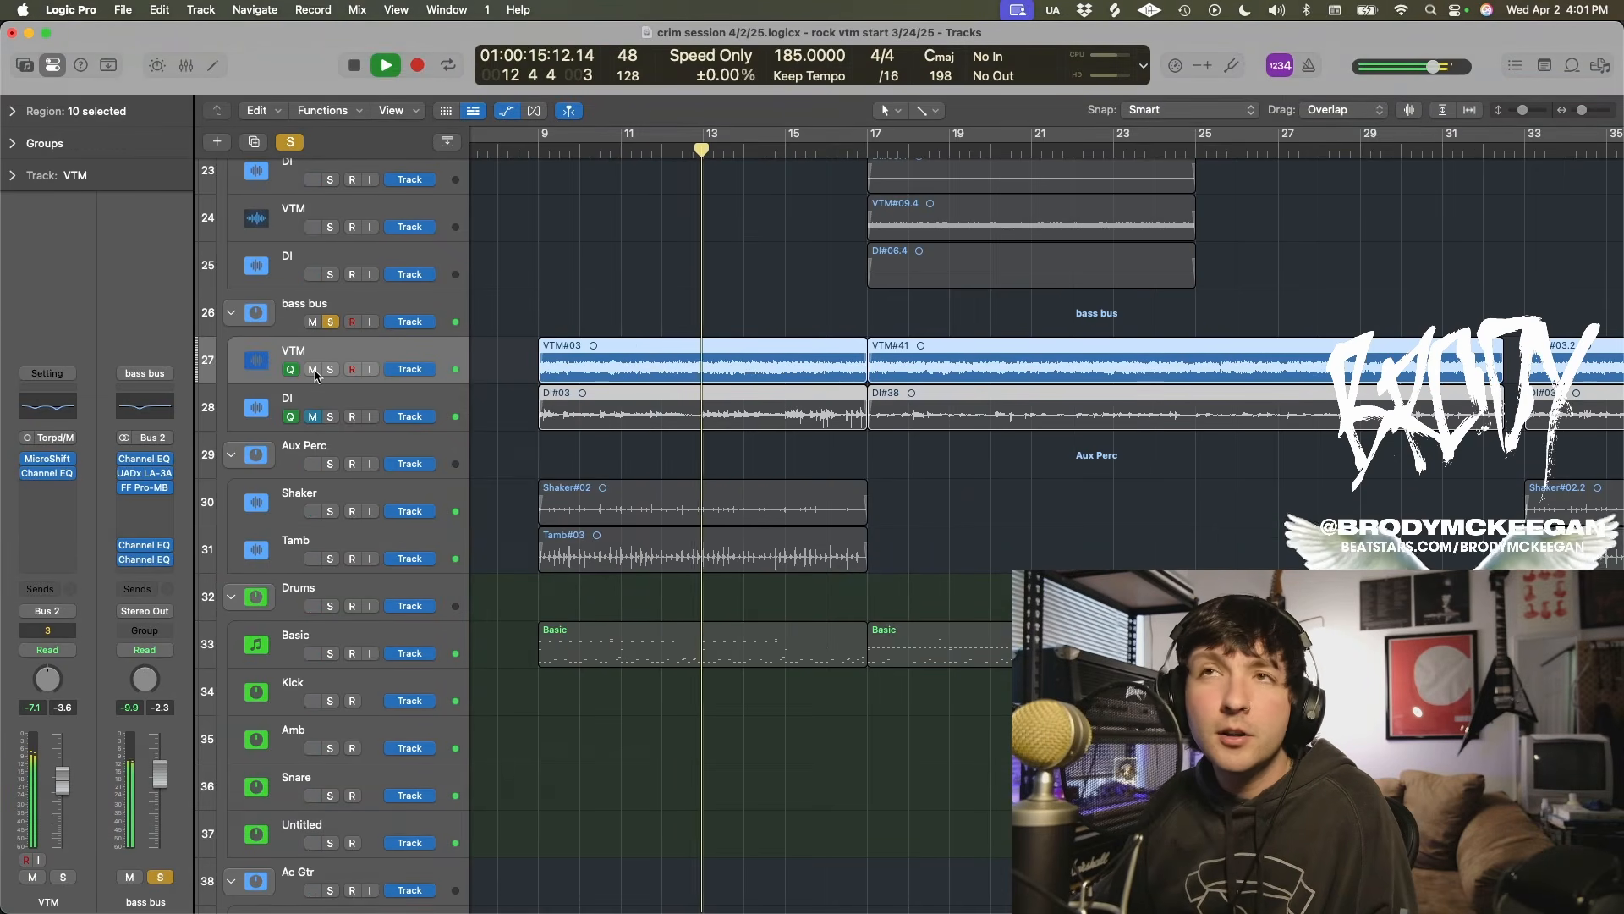
click(312, 369)
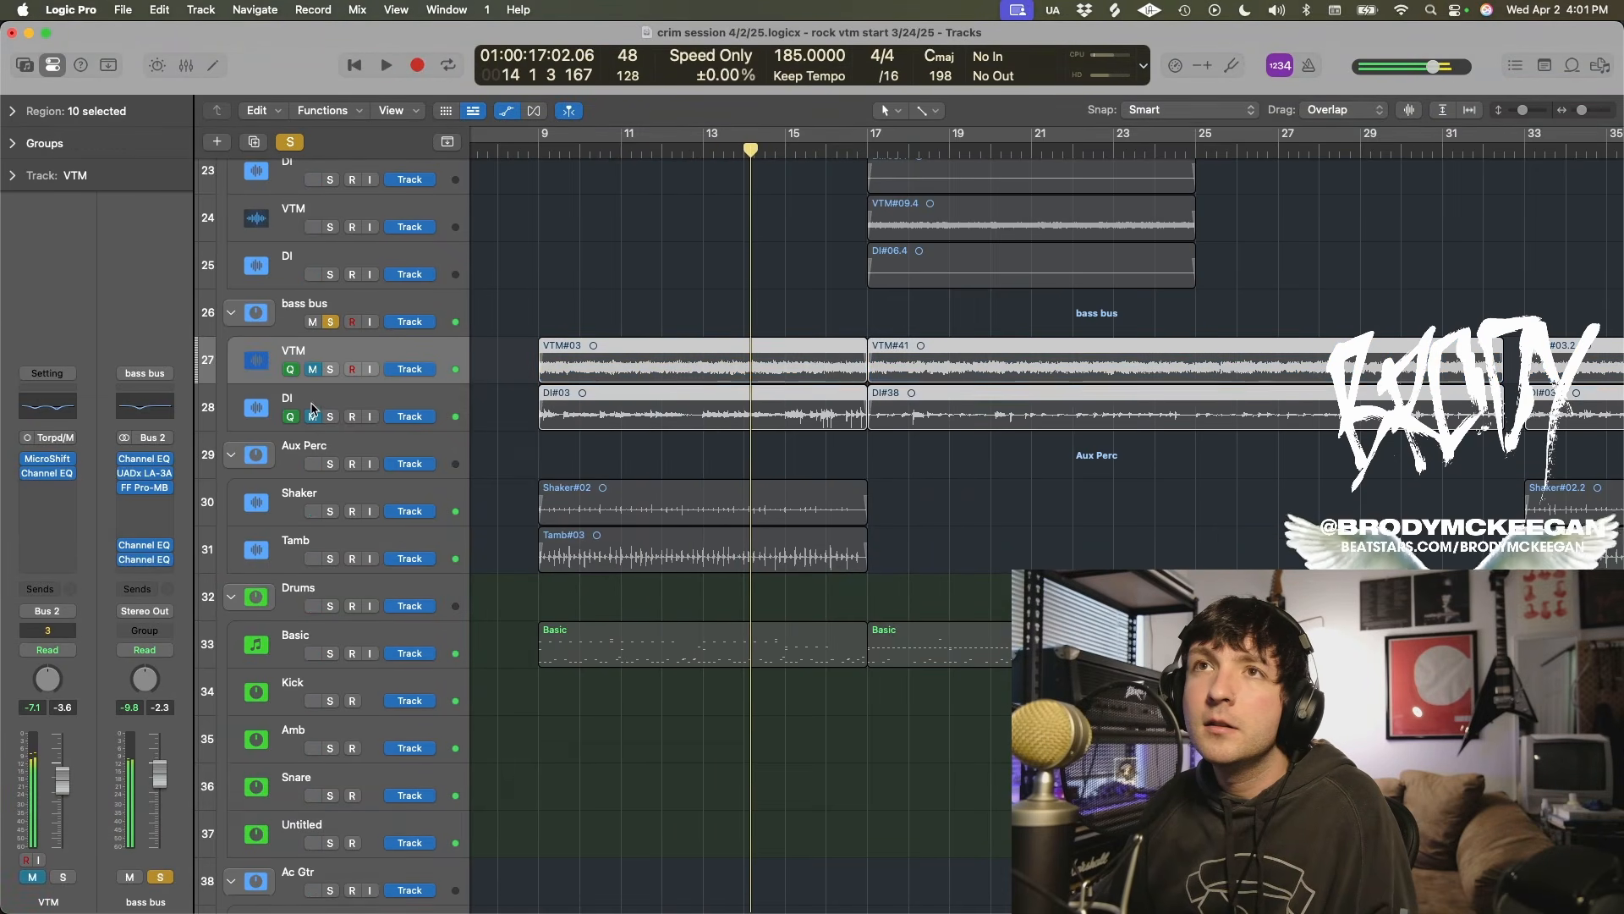
click(312, 416)
key(comma)
key(comma)
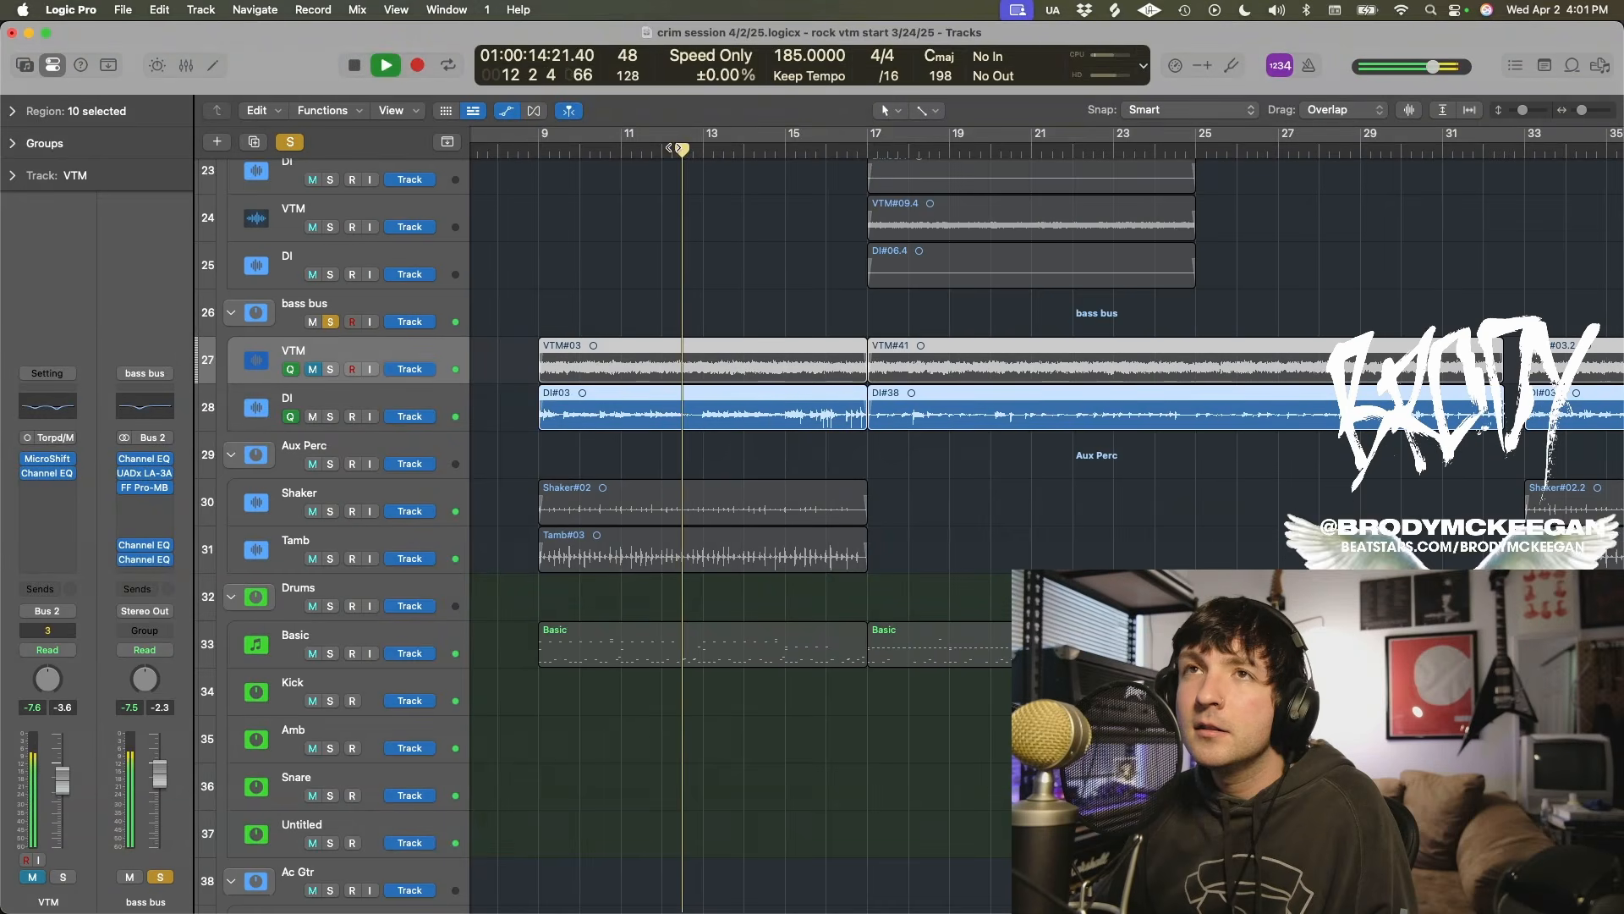
key(space)
click(312, 369)
Step: Open the UADx LA-3A compressor on the bass bus, watch it during playback, and close it
click(227, 359)
click(47, 428)
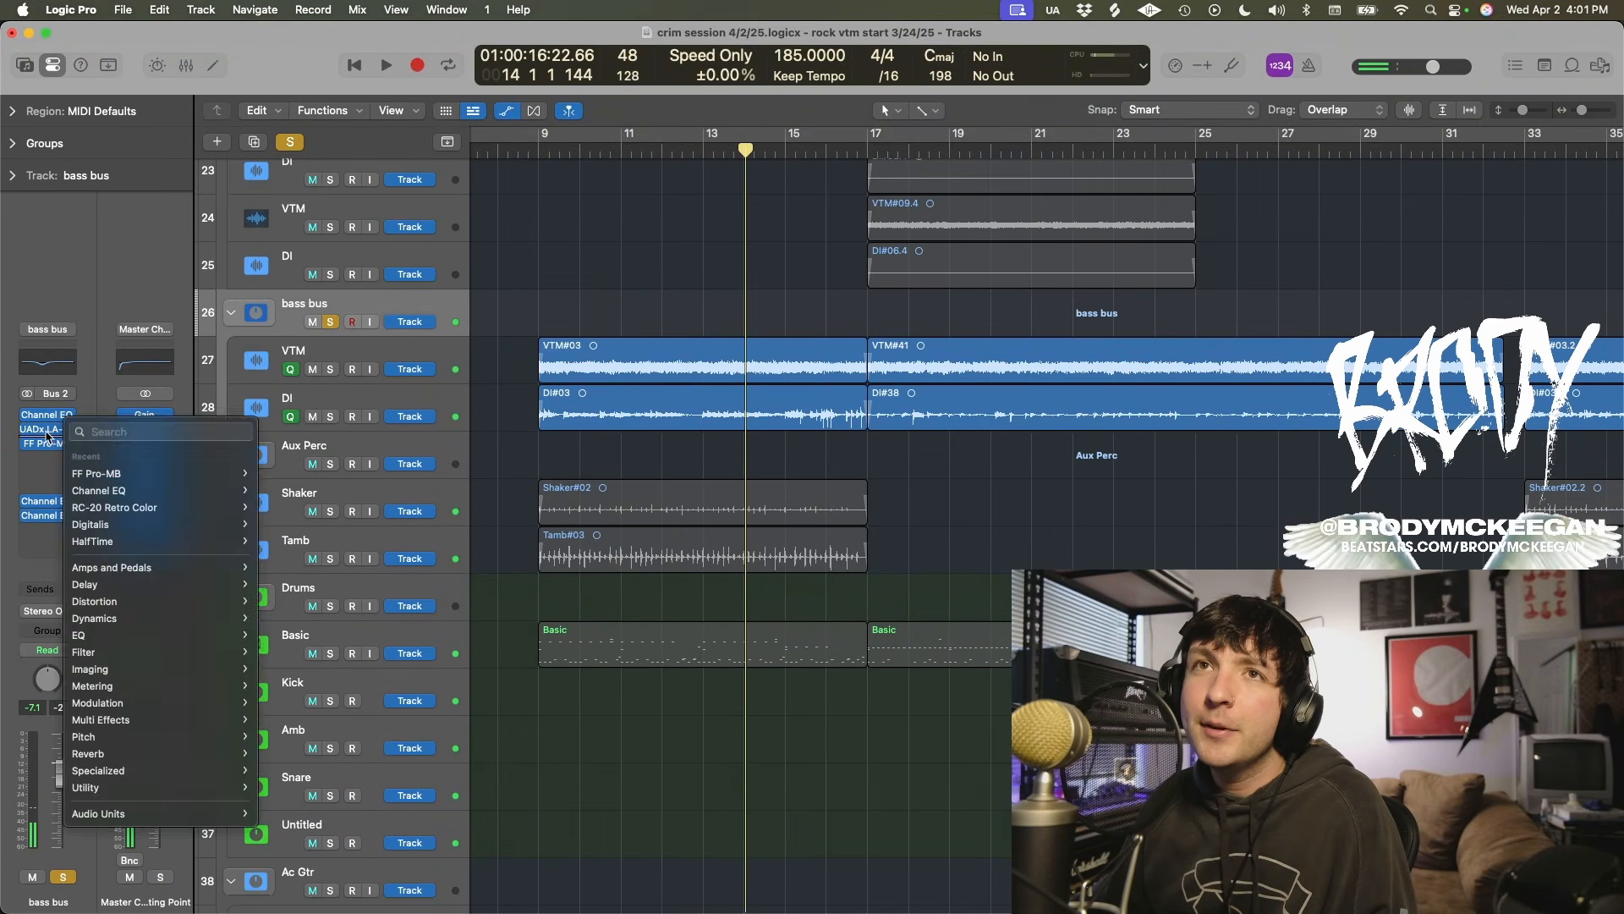
click(47, 429)
key(space)
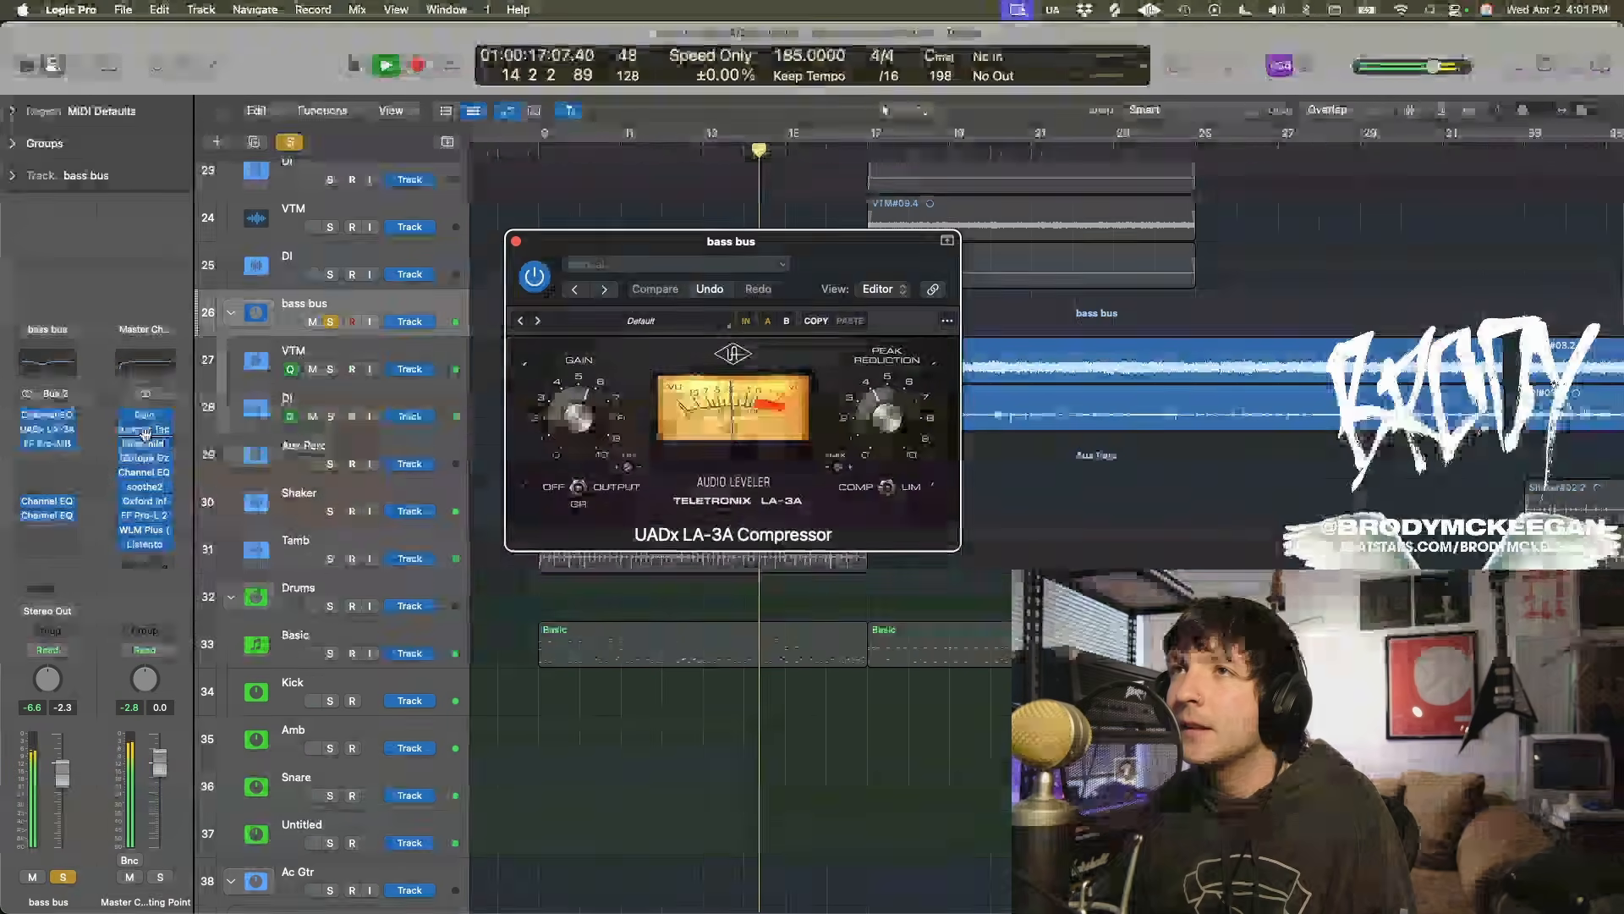
click(47, 443)
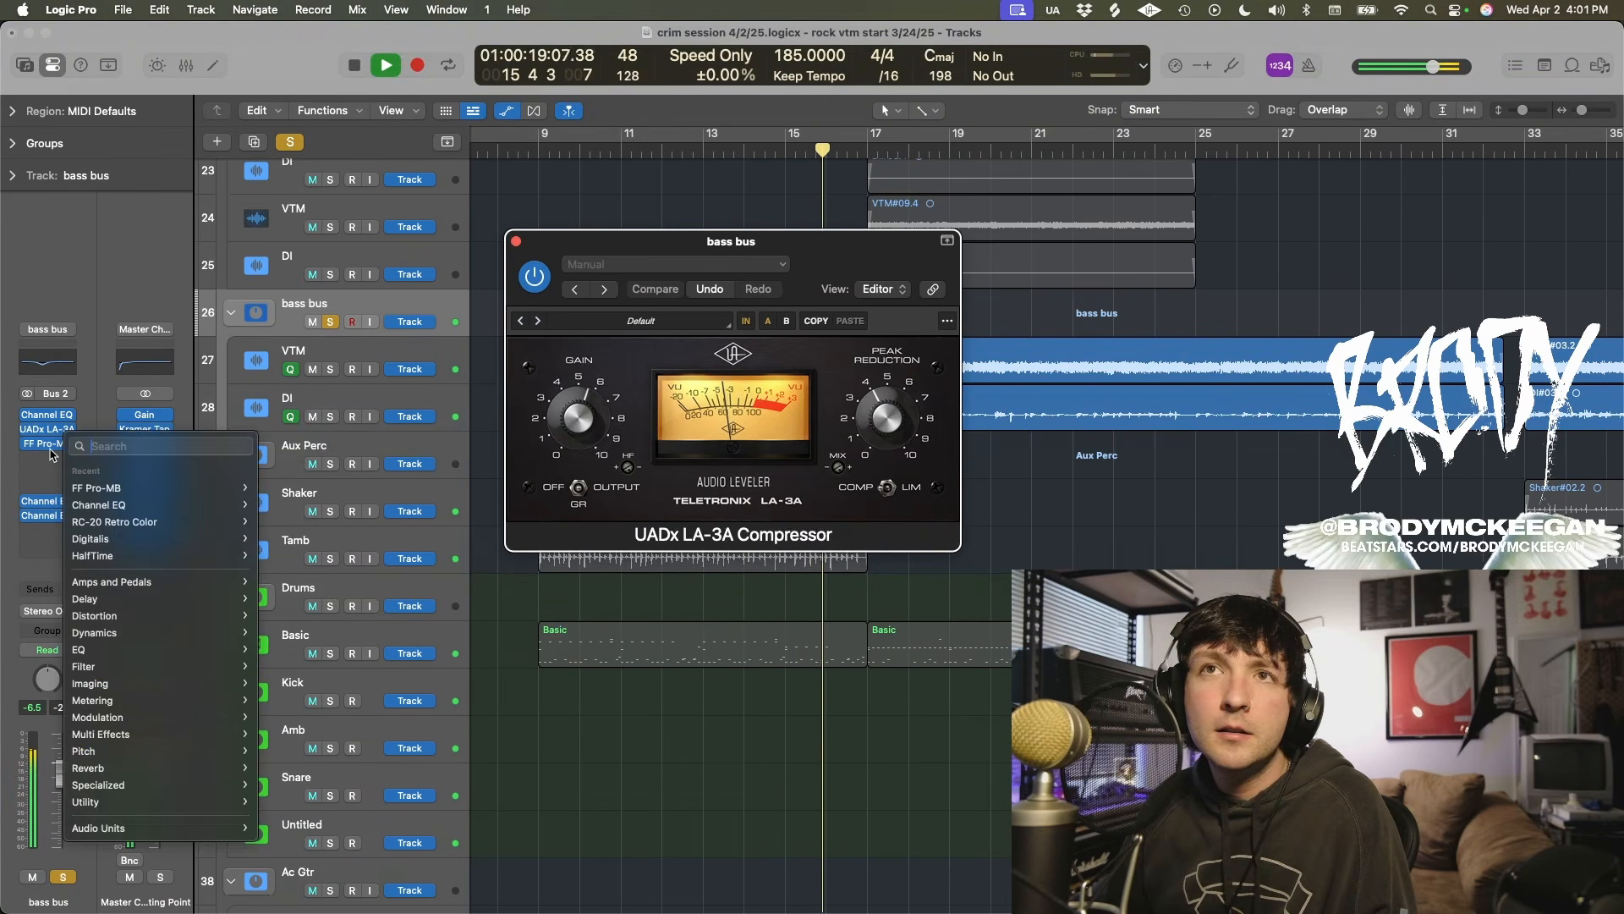
key(Escape)
click(516, 242)
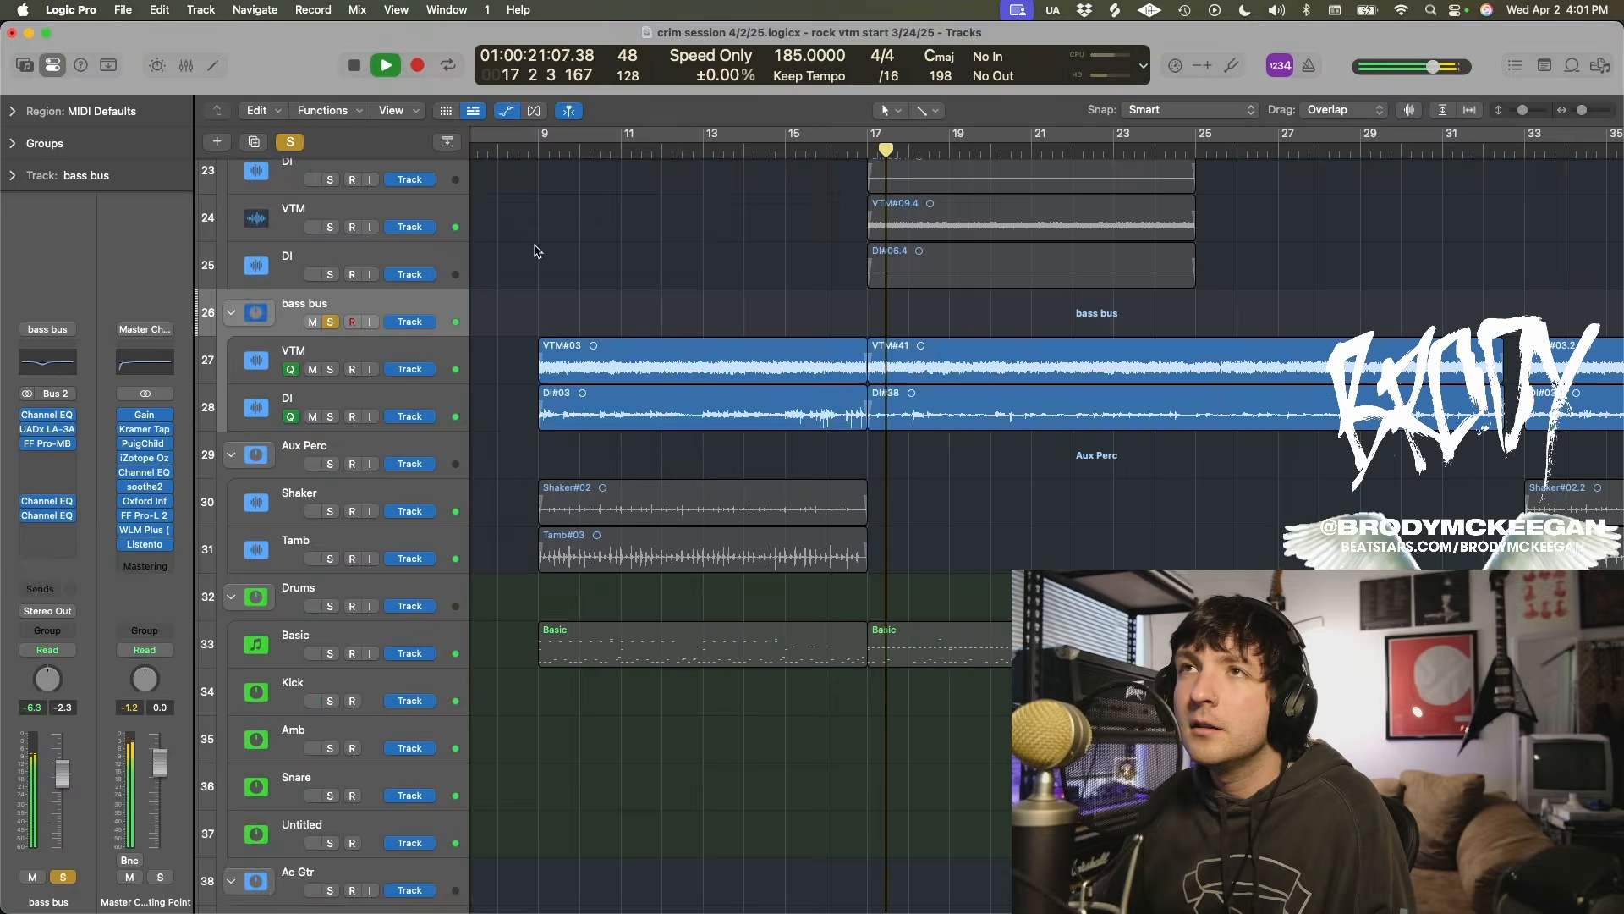
Step: Examine the bass bus FF Pro-MB during playback, briefly soloing its low band, and close the plug-in after stopping
click(47, 443)
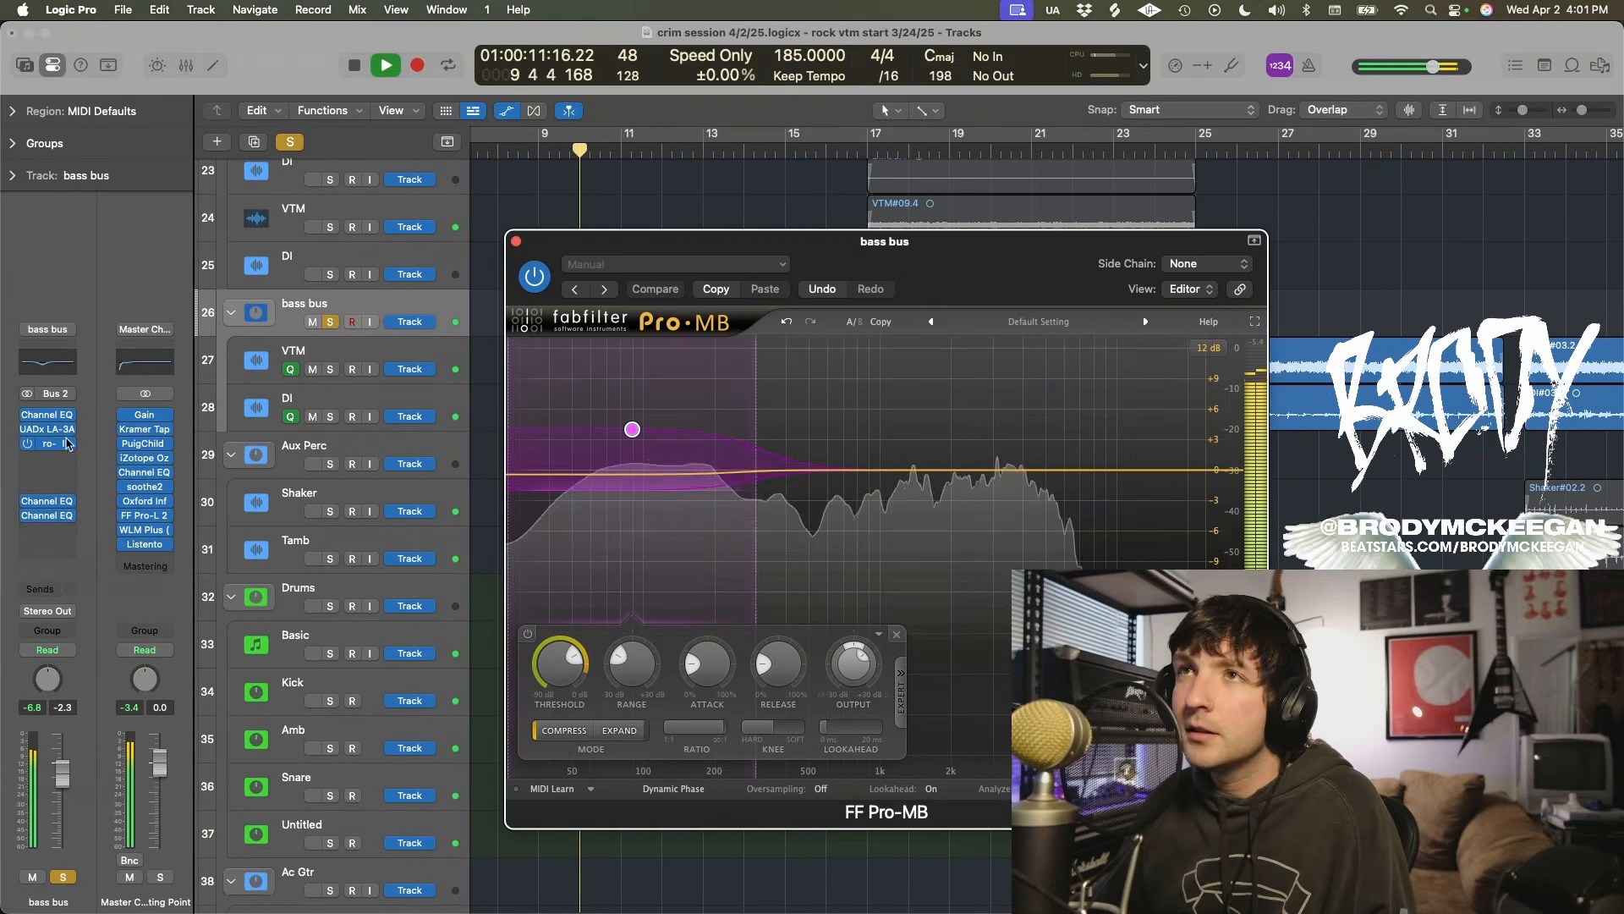
key(space)
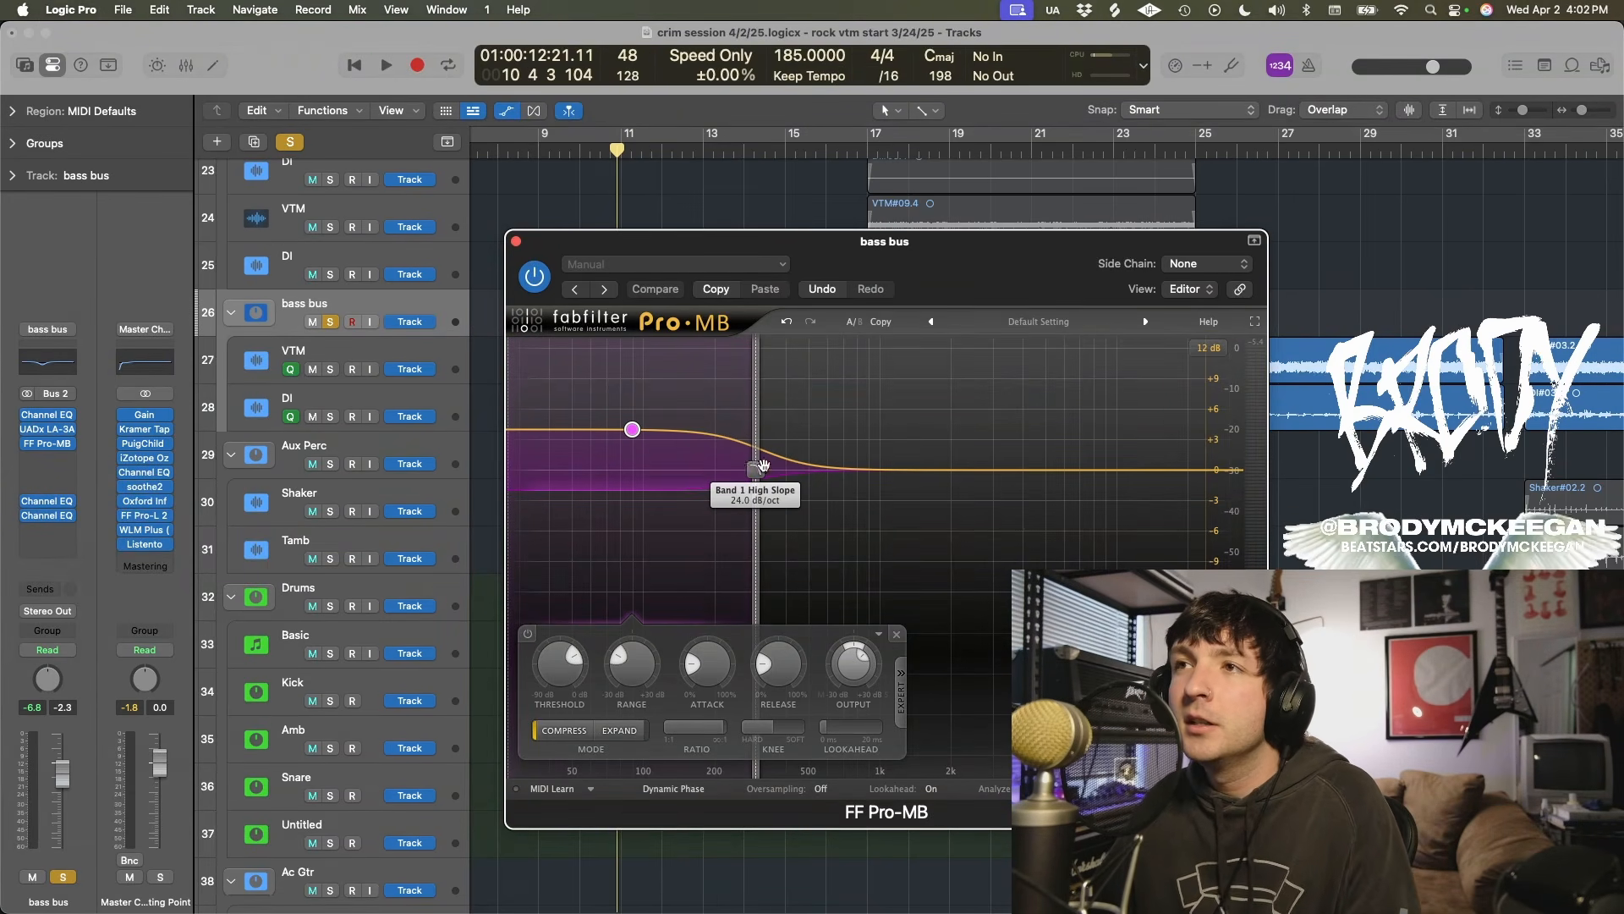
key(space)
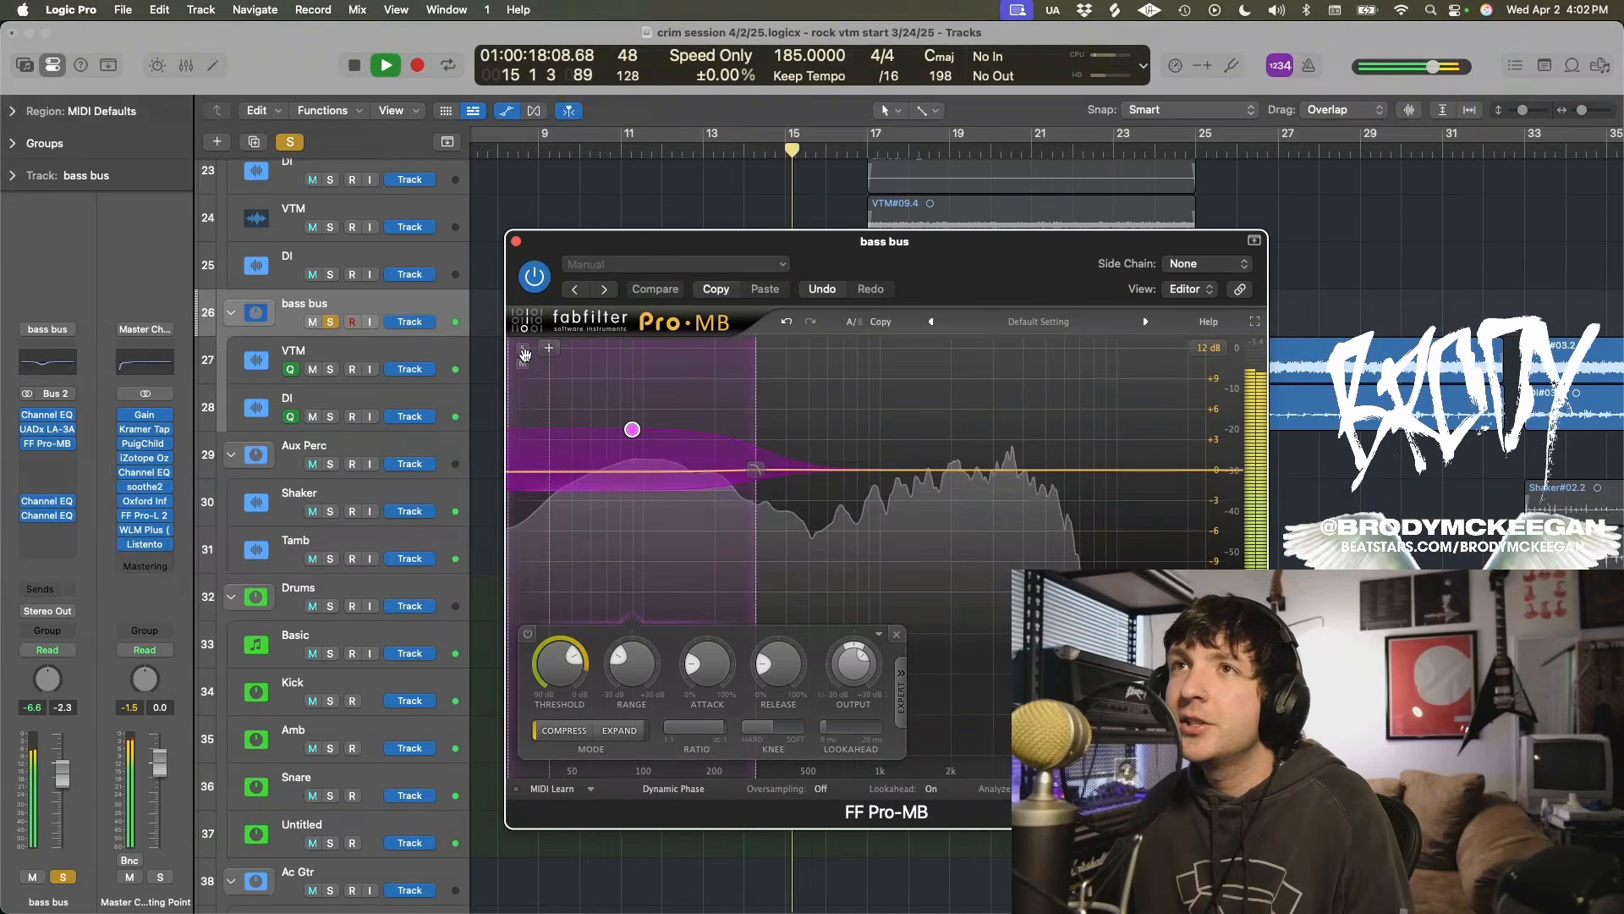
click(523, 351)
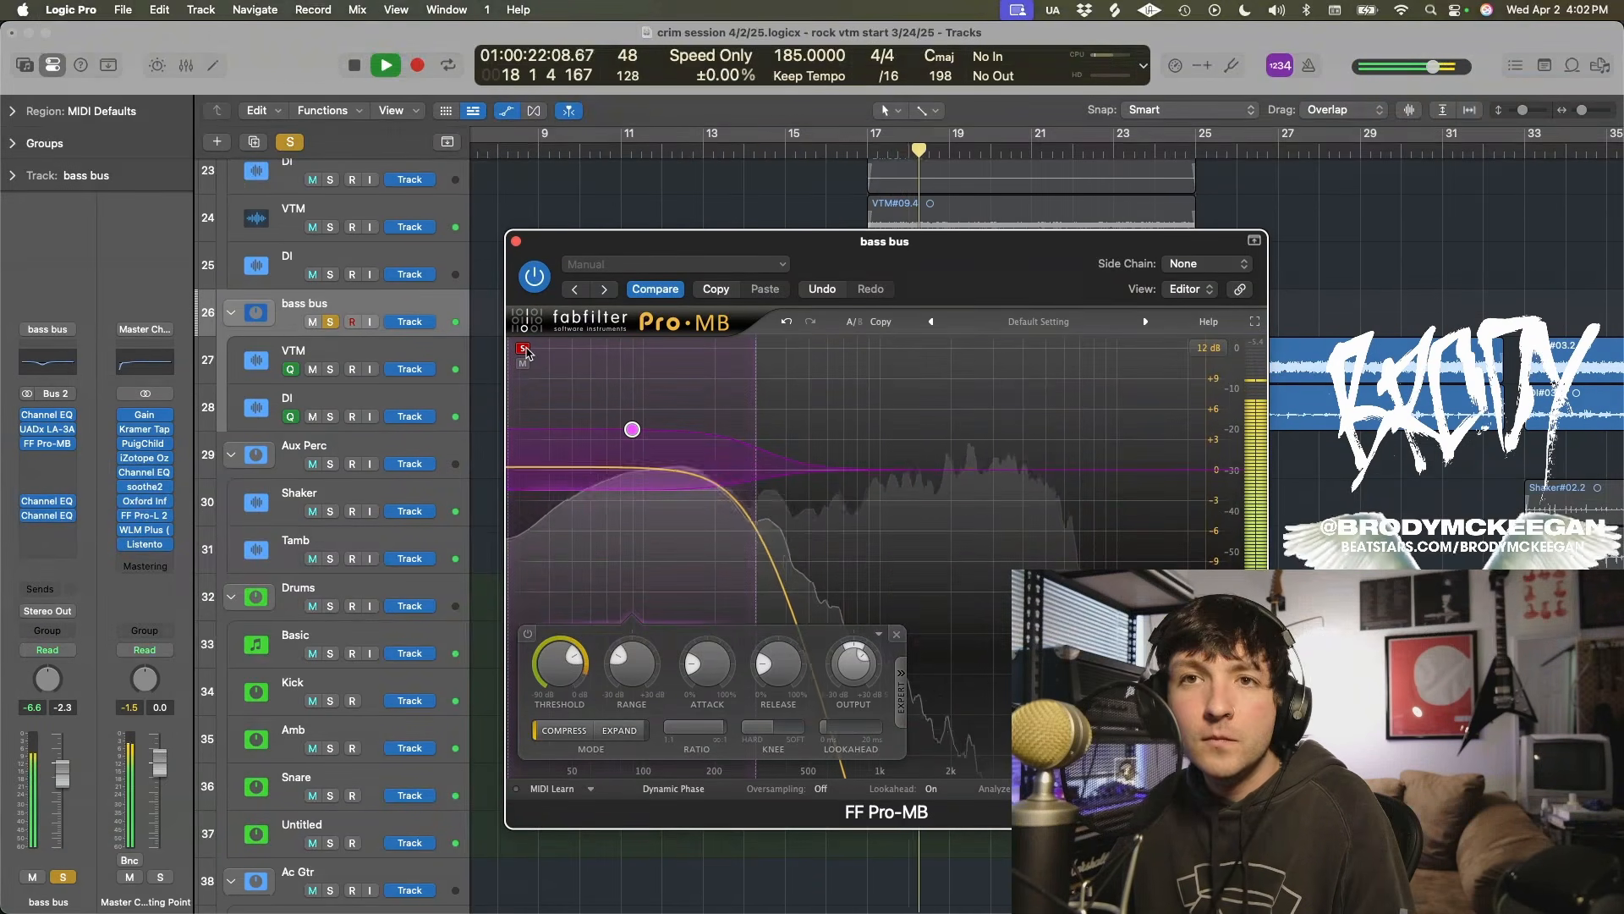
click(525, 349)
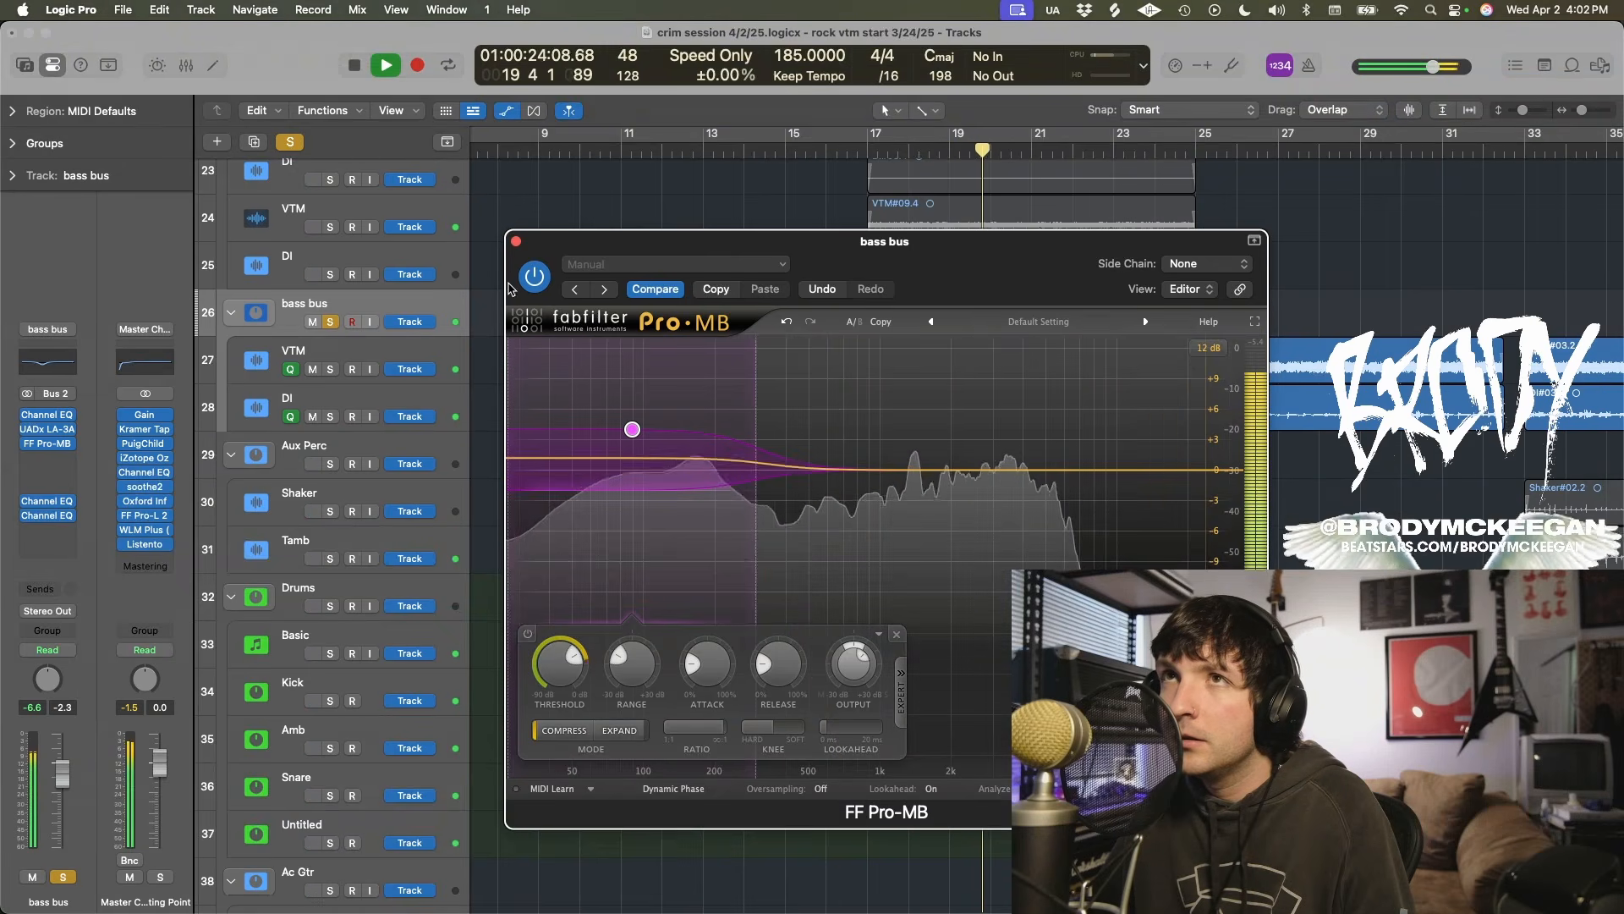
key(space)
click(516, 242)
Step: Unsolo the bass bus and show Flex editing for the tracks
click(328, 321)
scroll(851, 336, up, 3)
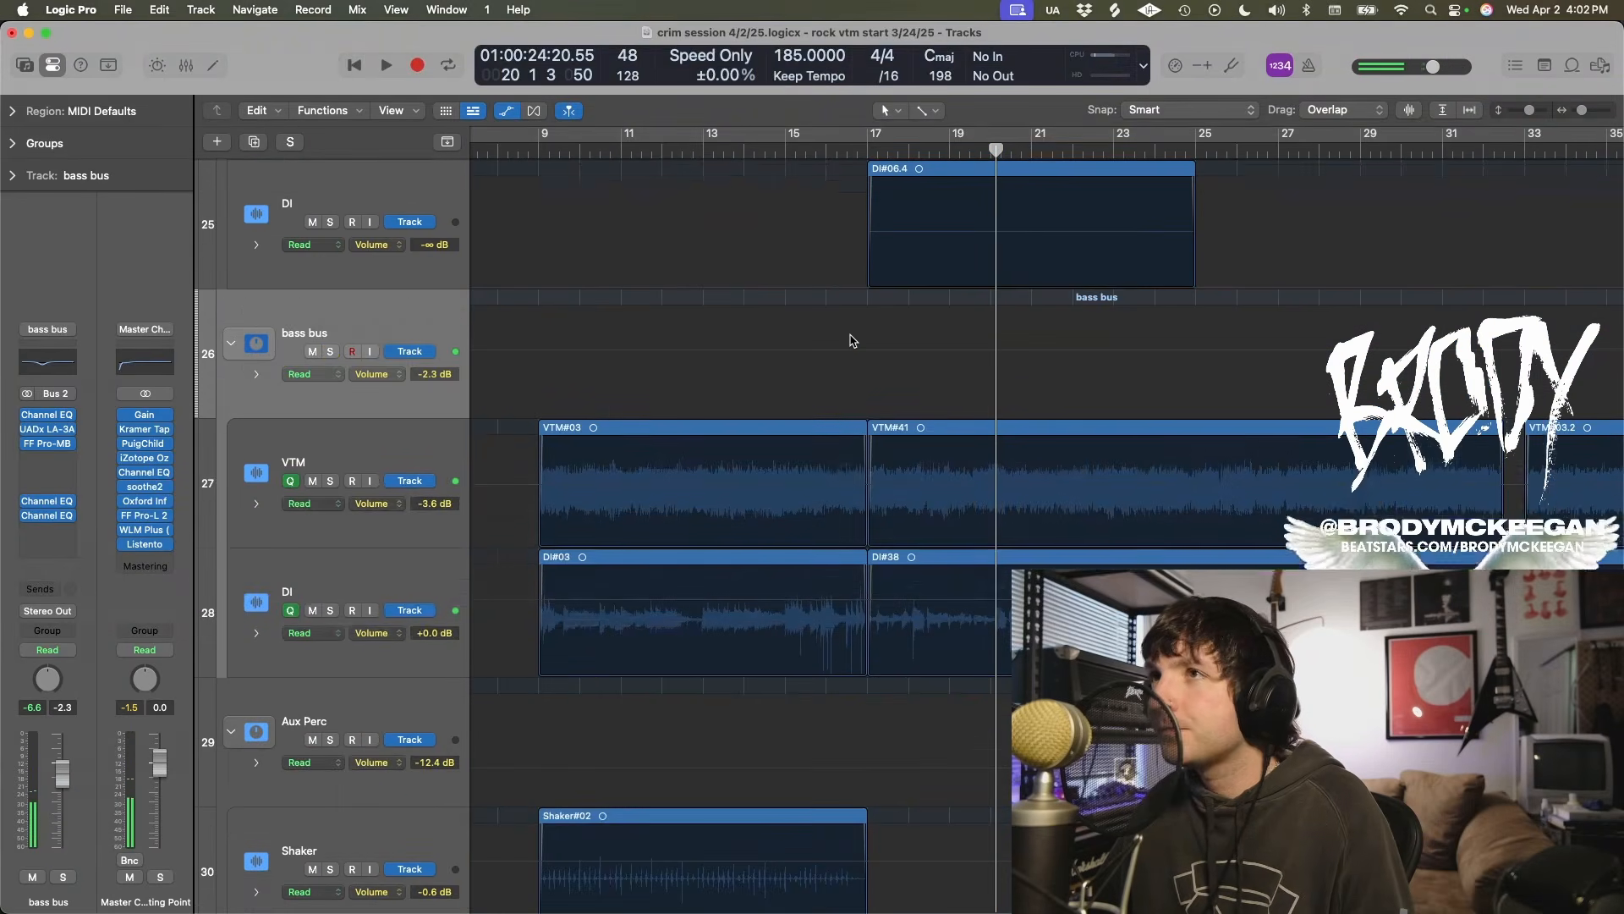
scroll(851, 336, up, 10)
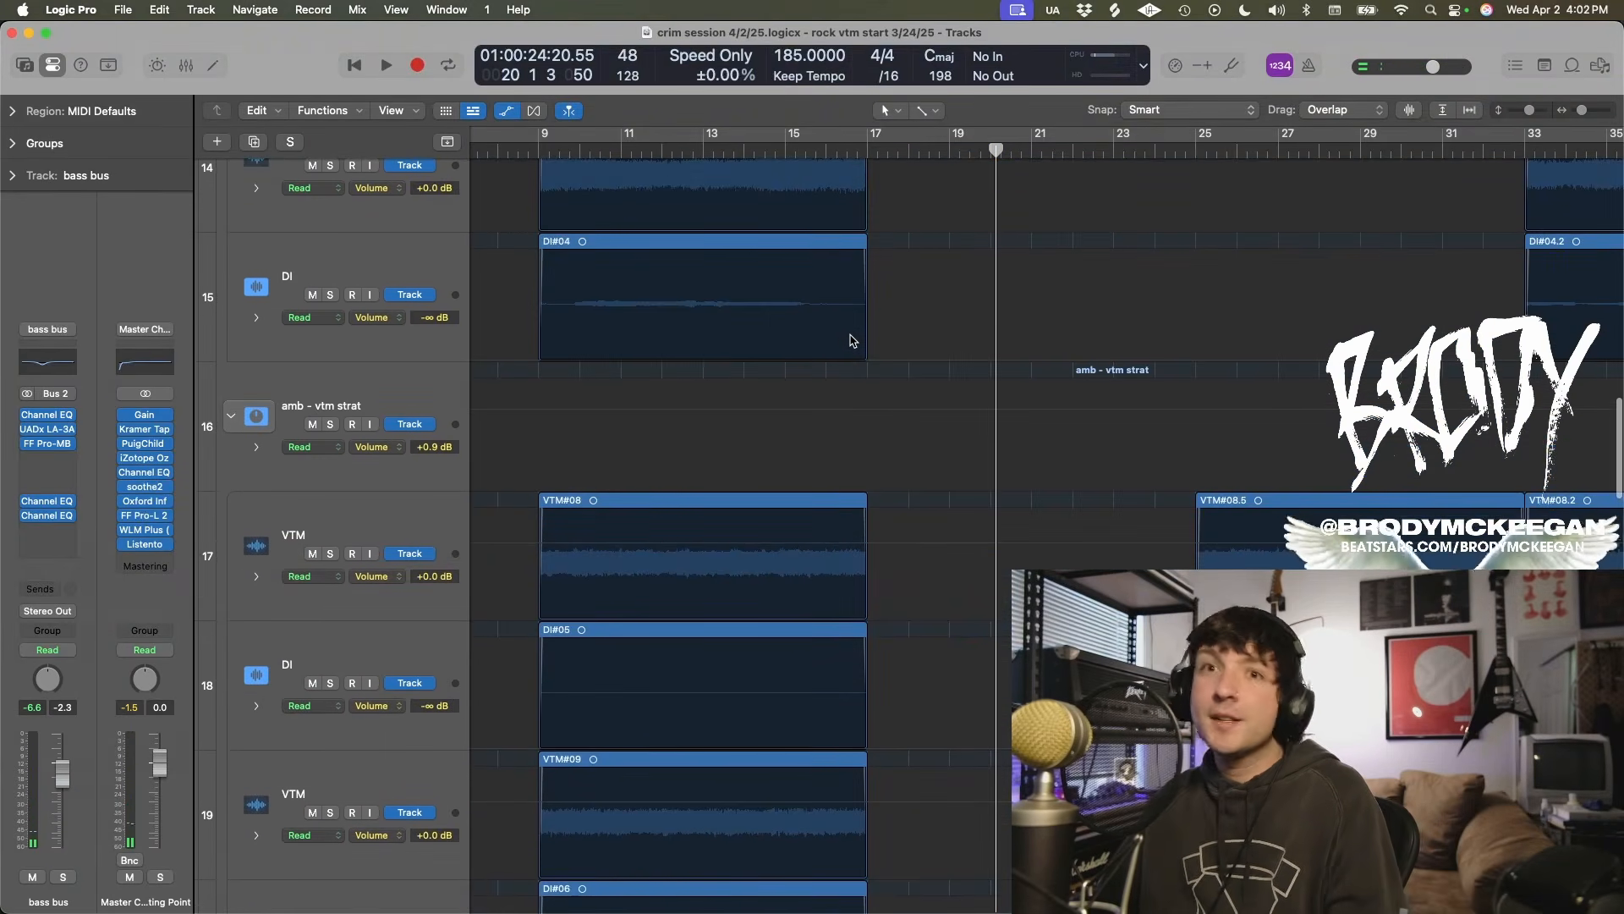
key(z)
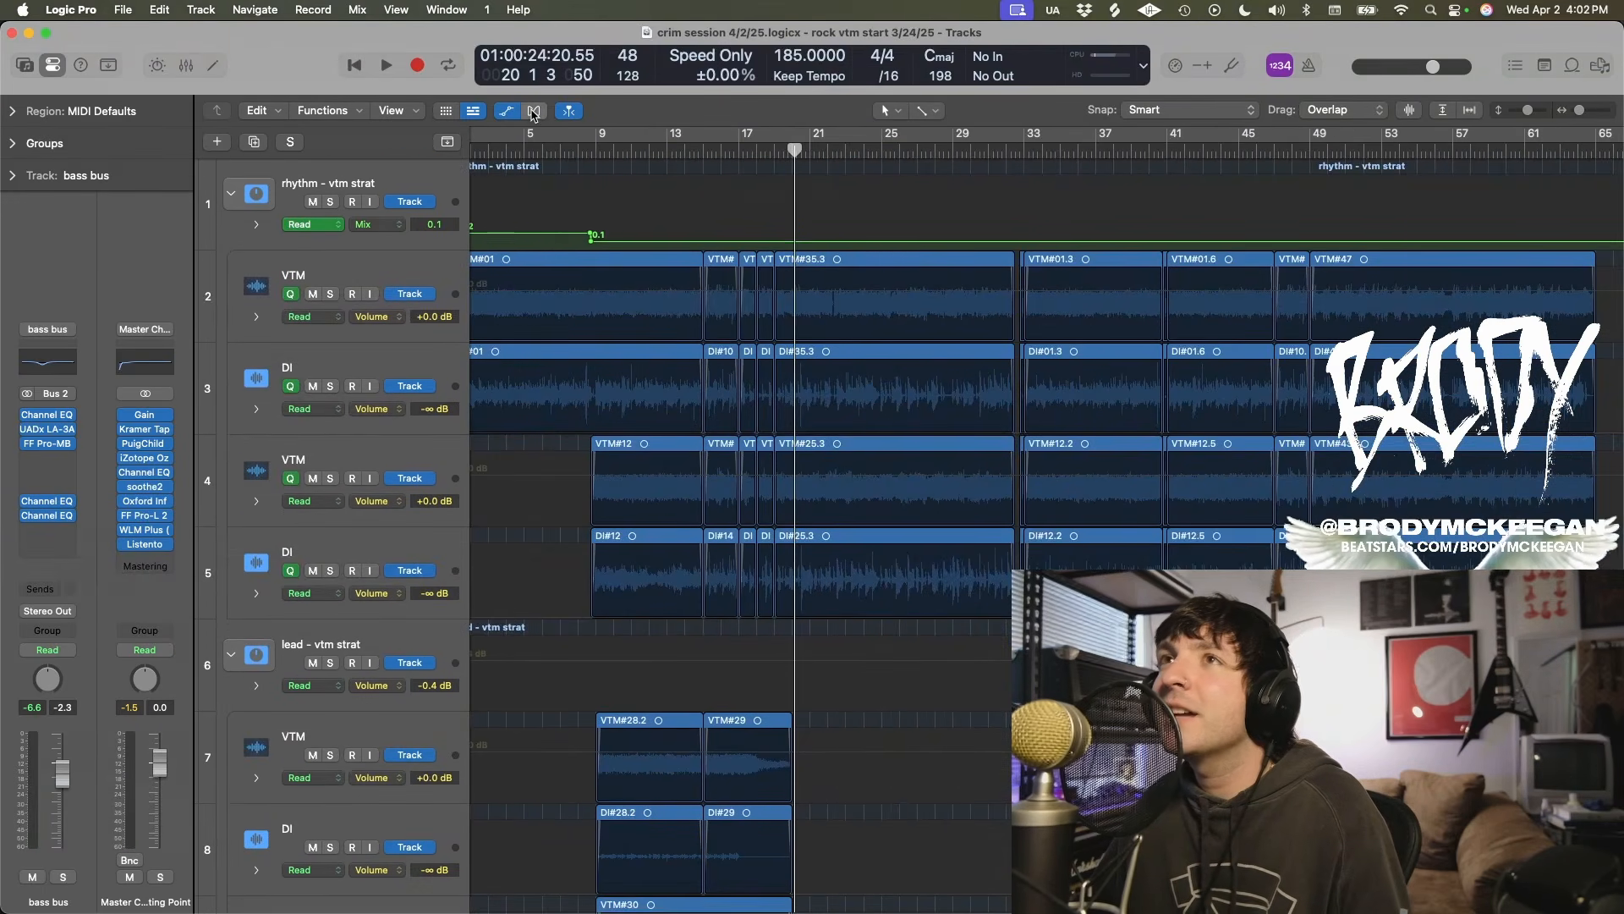
key(super+f)
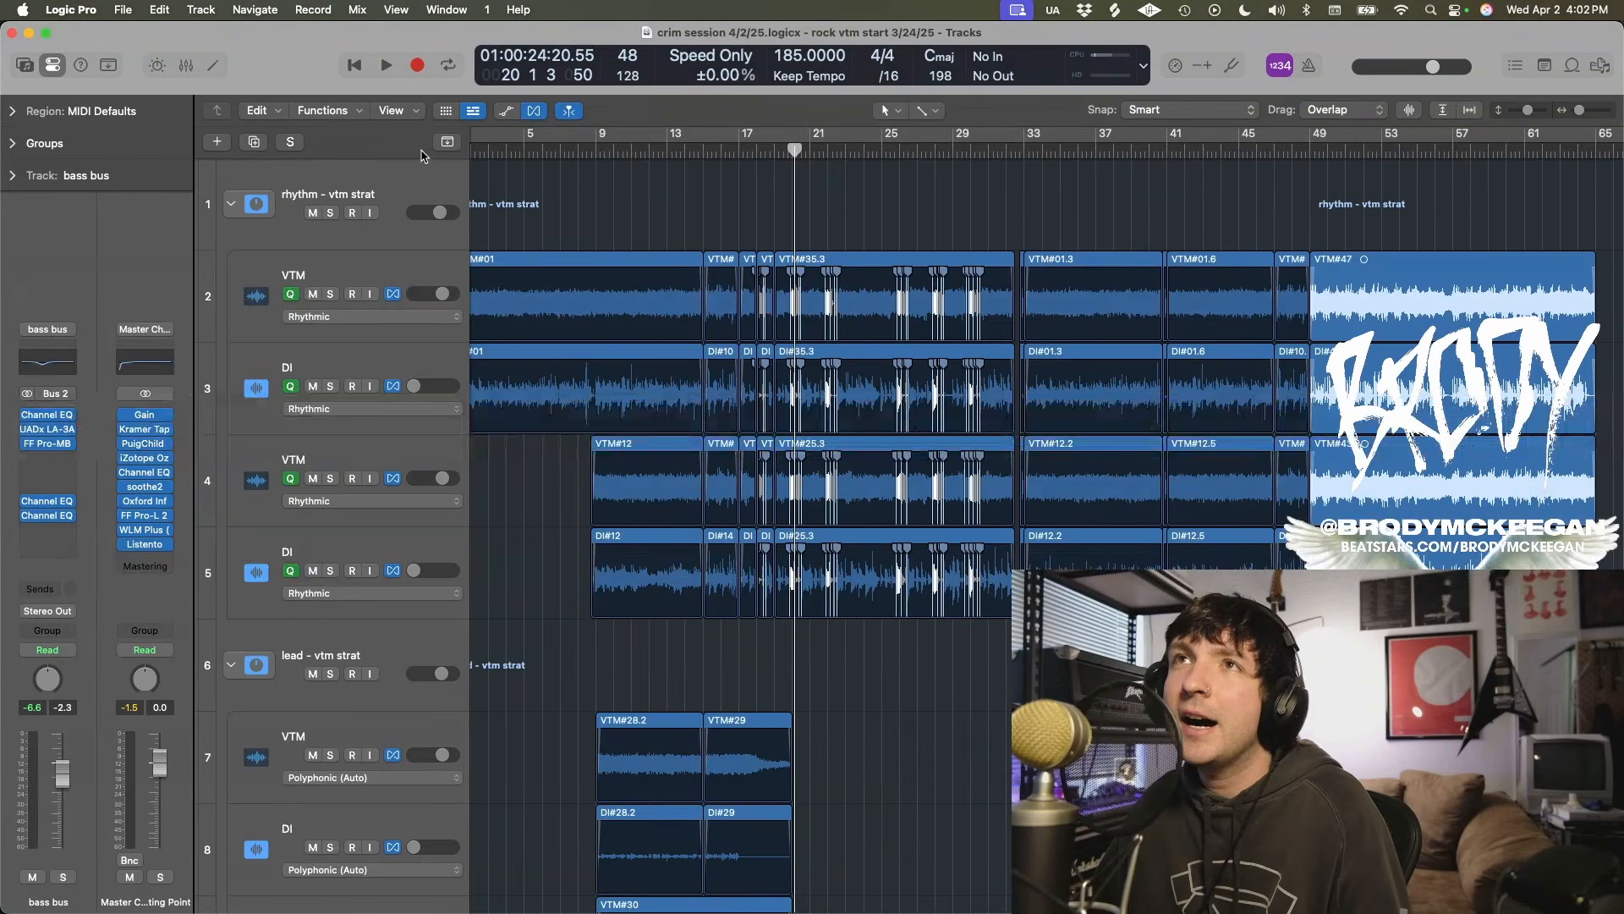
Step: Examine the flexed bass regions and audition the bass bus and Drums with solo from bar 17, clearing both solos
scroll(887, 296, down, 20)
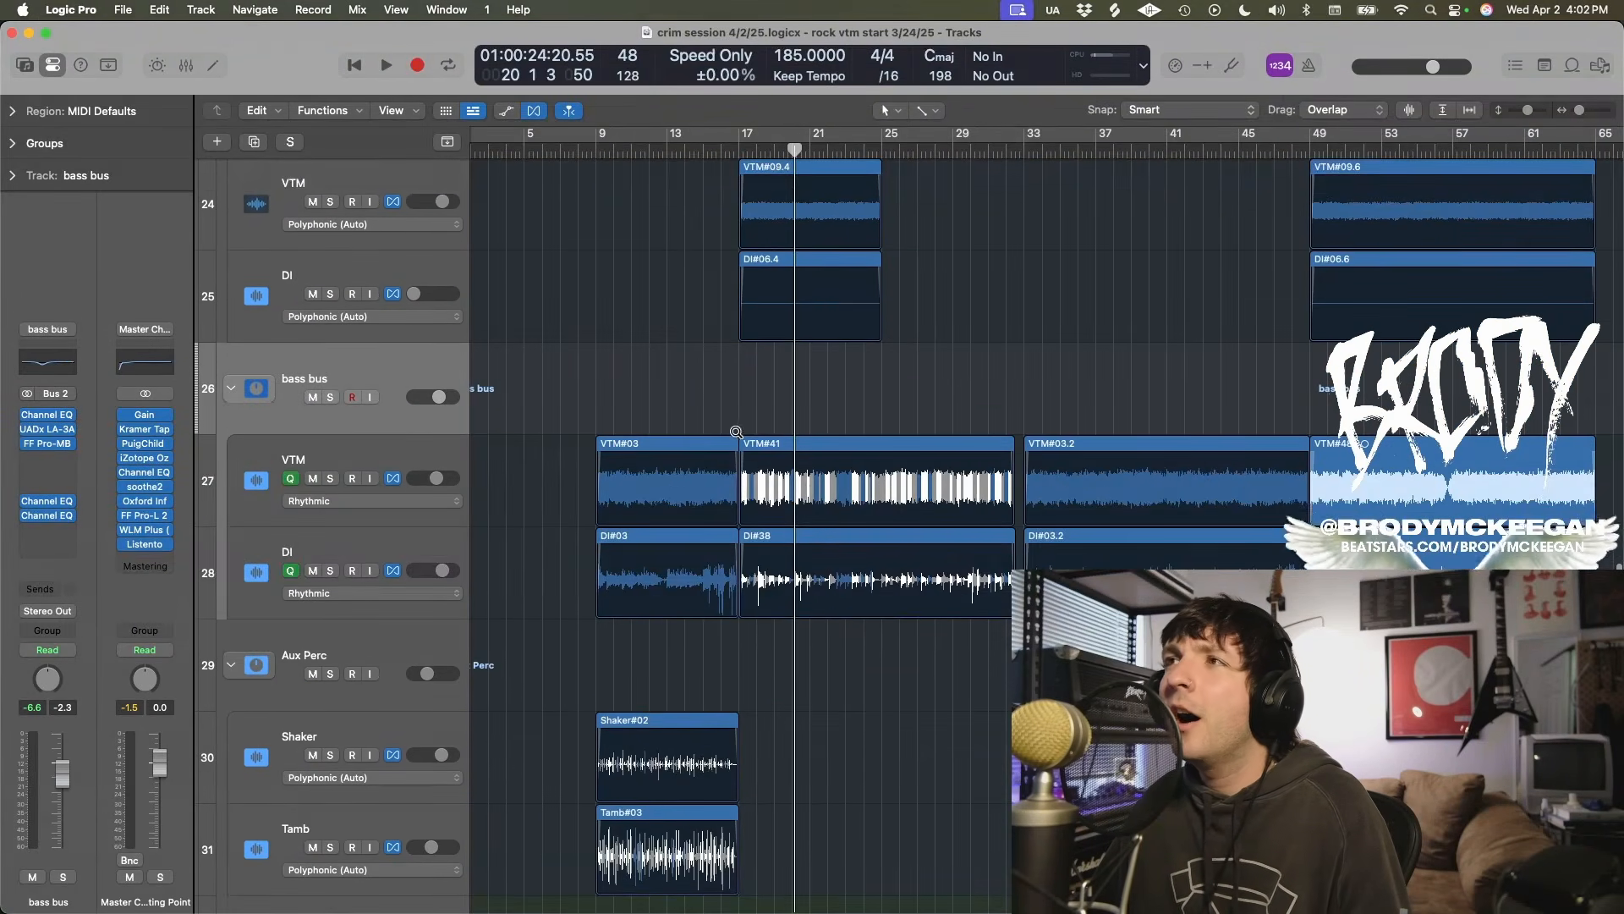
scroll(729, 434, up, 3)
click(735, 151)
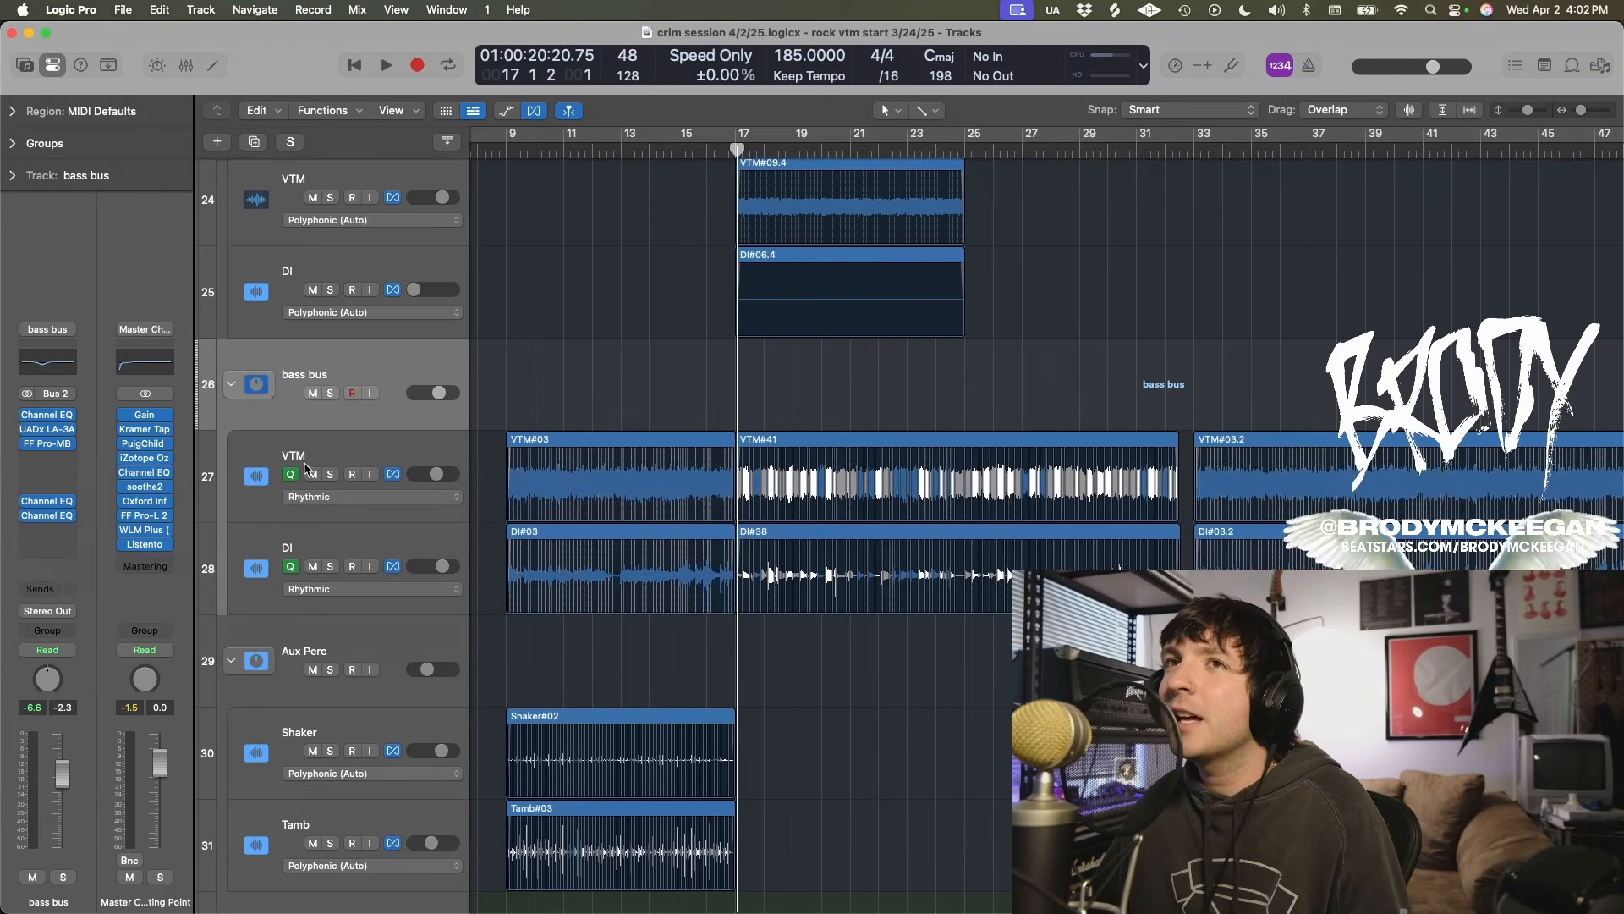
key(space)
scroll(311, 562, down, 6)
click(330, 394)
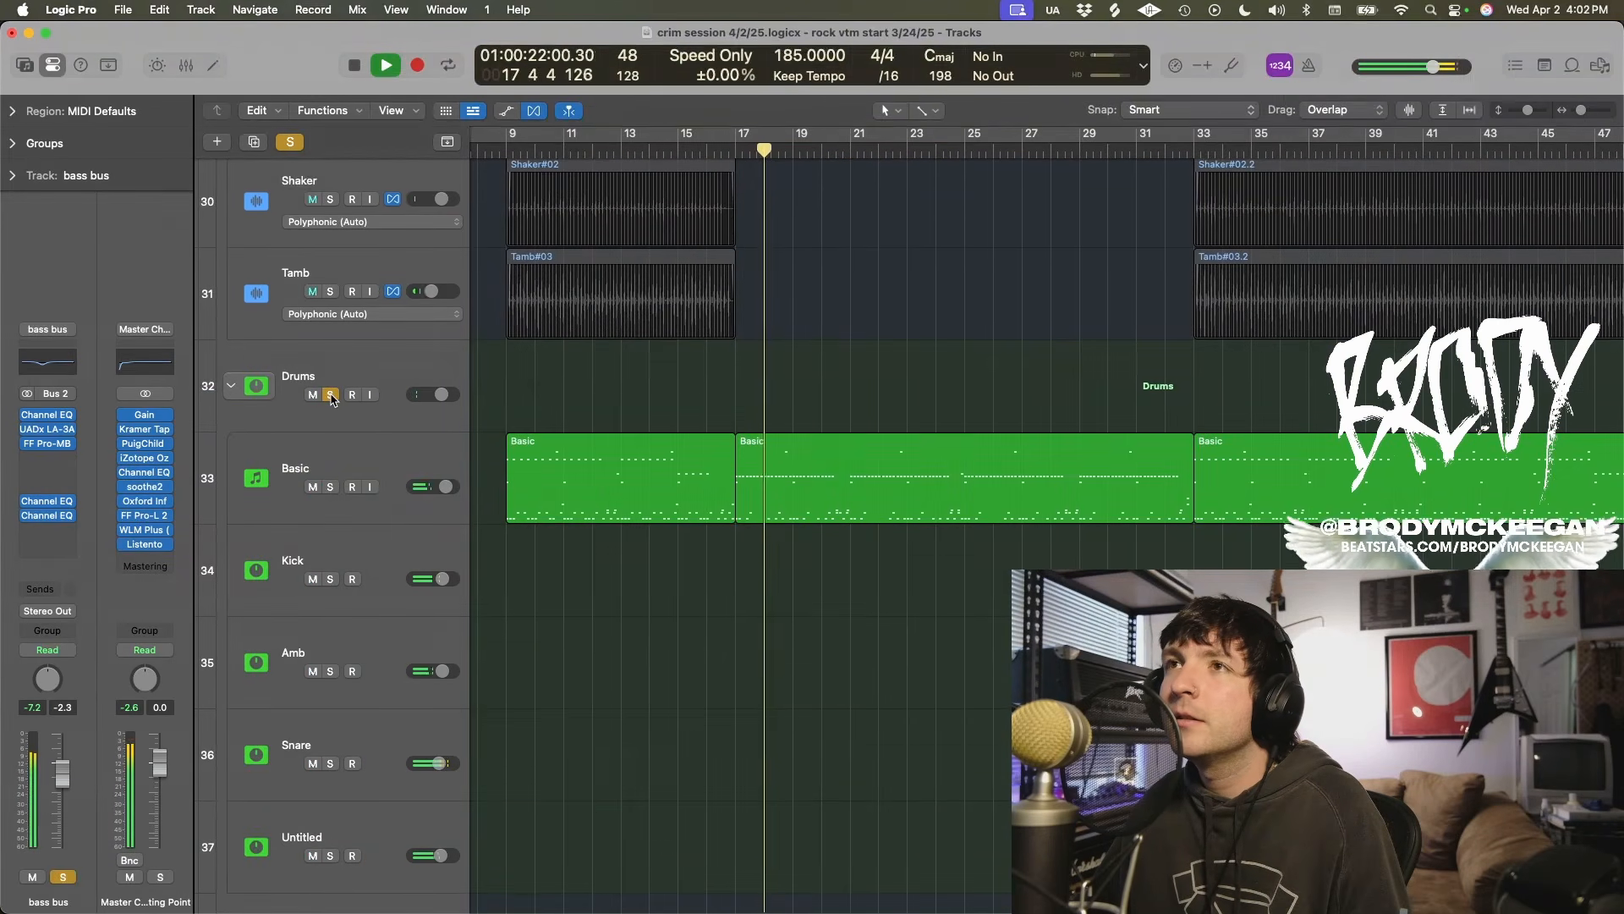
click(331, 394)
scroll(478, 406, up, 6)
key(space)
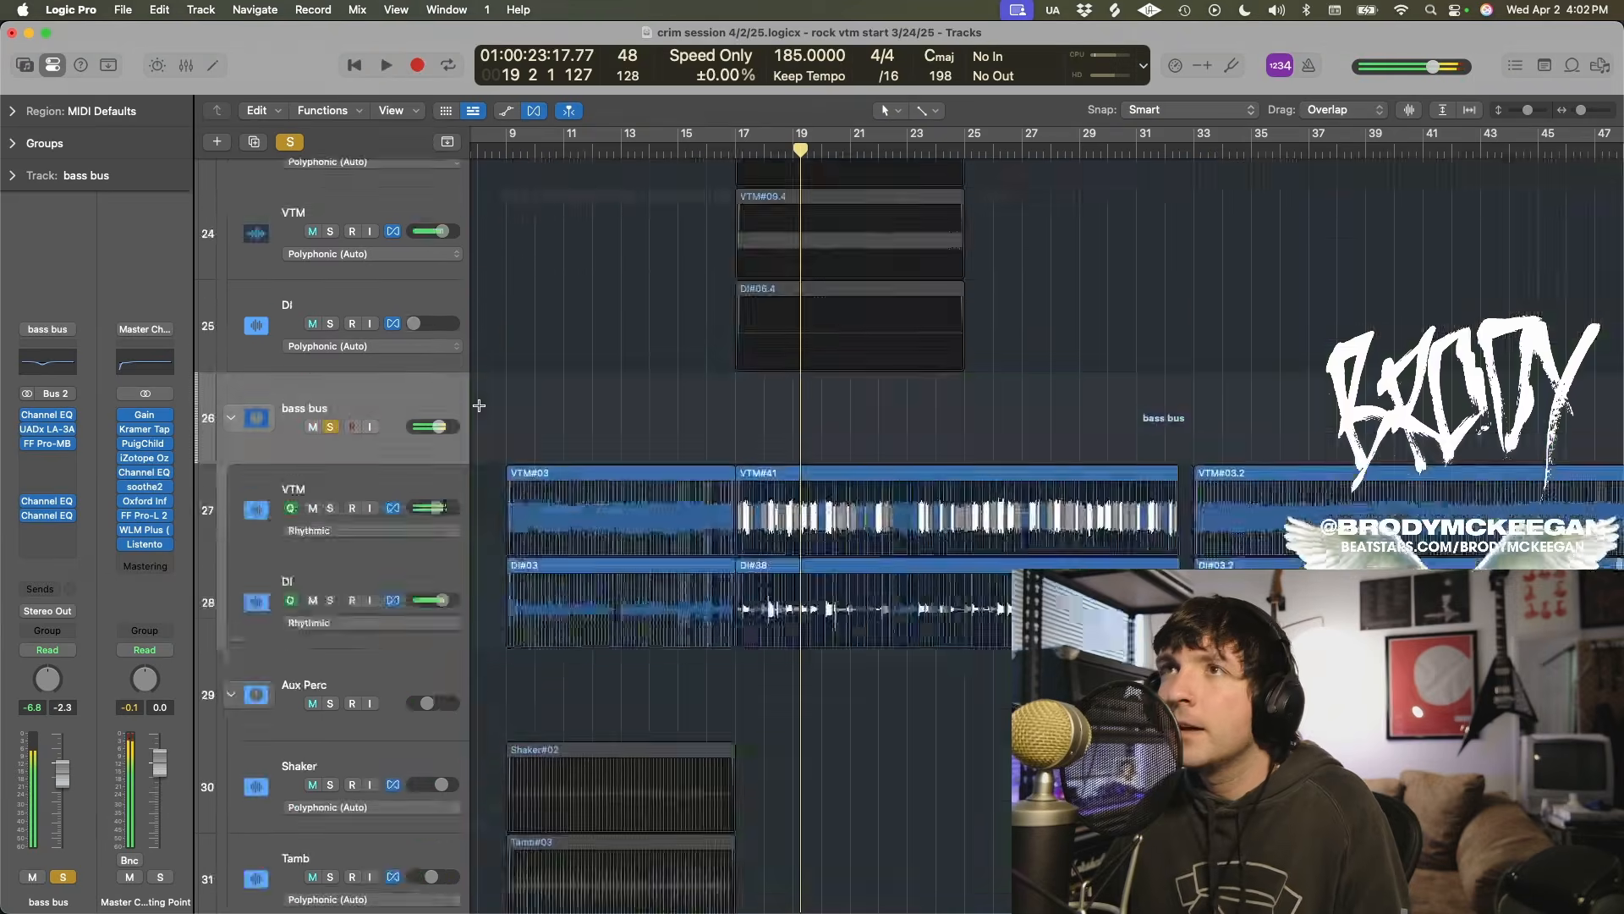
click(333, 427)
Step: Examine the flex edits on the rhythm - vtm strat regions up close and briefly play them from bar 18
scroll(592, 457, up, 15)
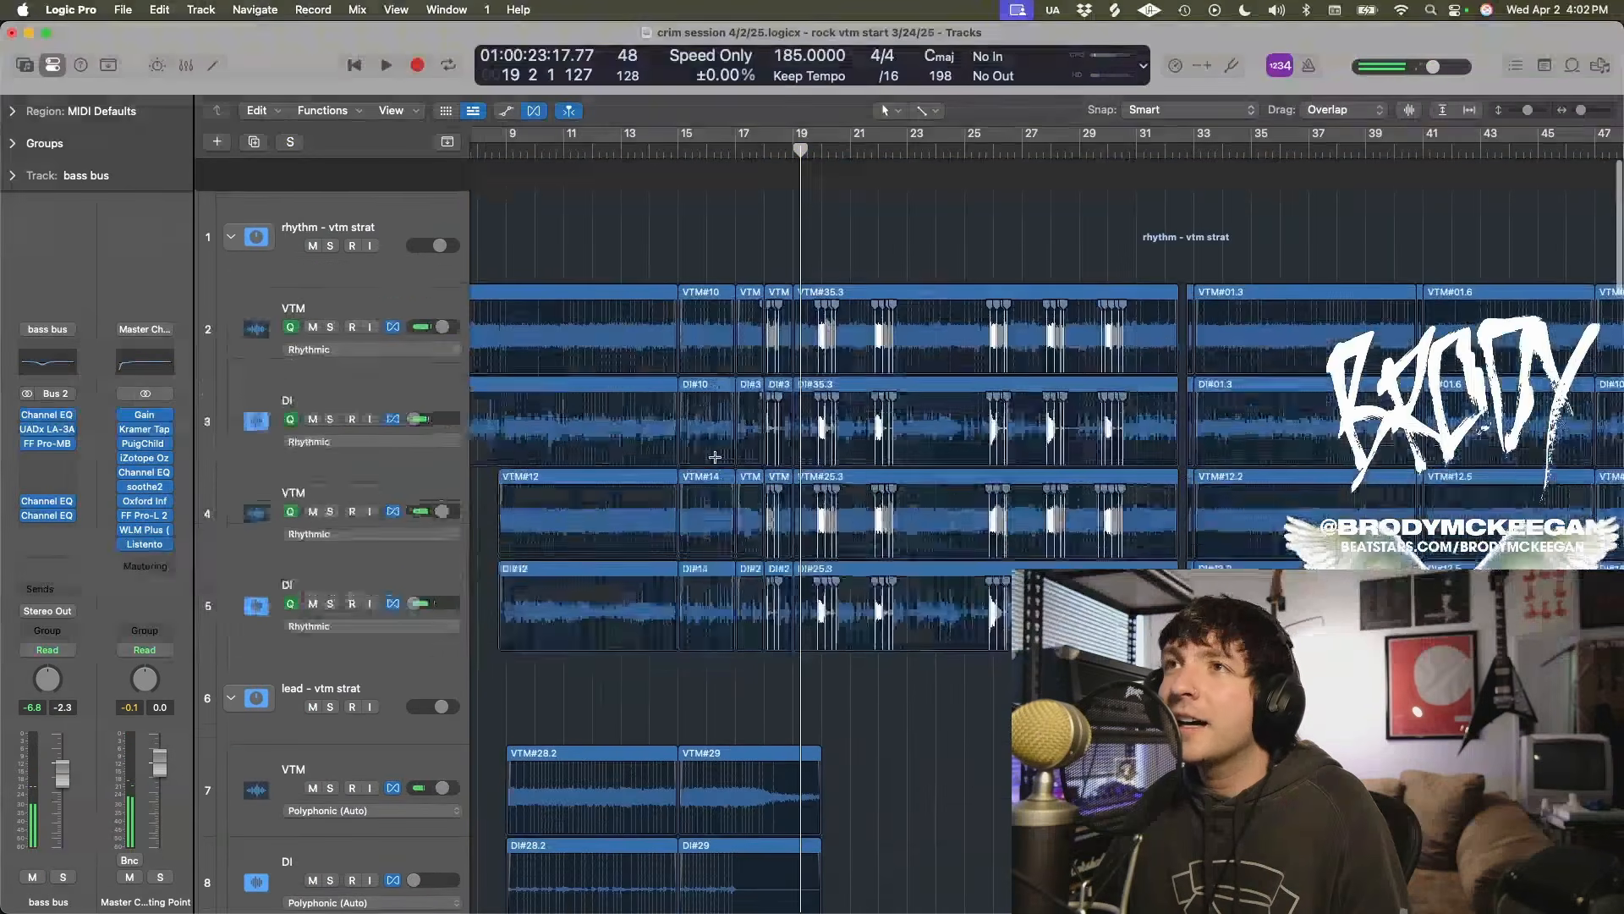
key(super+Right)
key(super+Right)
key(super+Right)
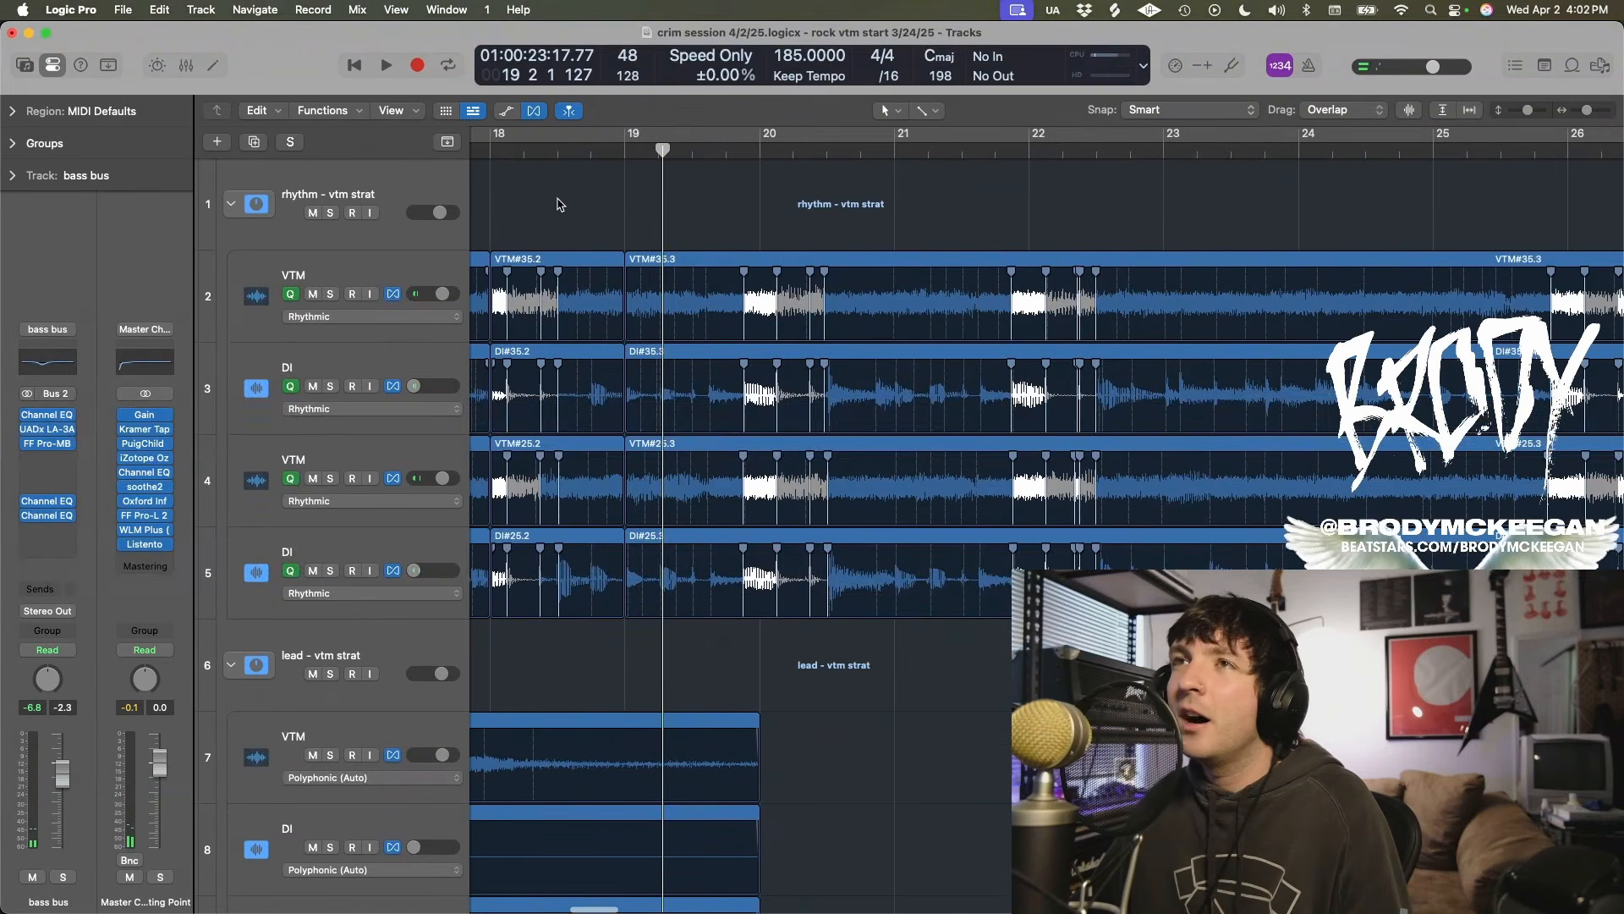
click(493, 153)
key(space)
key(space)
Step: Solo the rhythm - vtm strat bus and play its flexed regions from around bar 17
click(330, 212)
click(693, 153)
key(space)
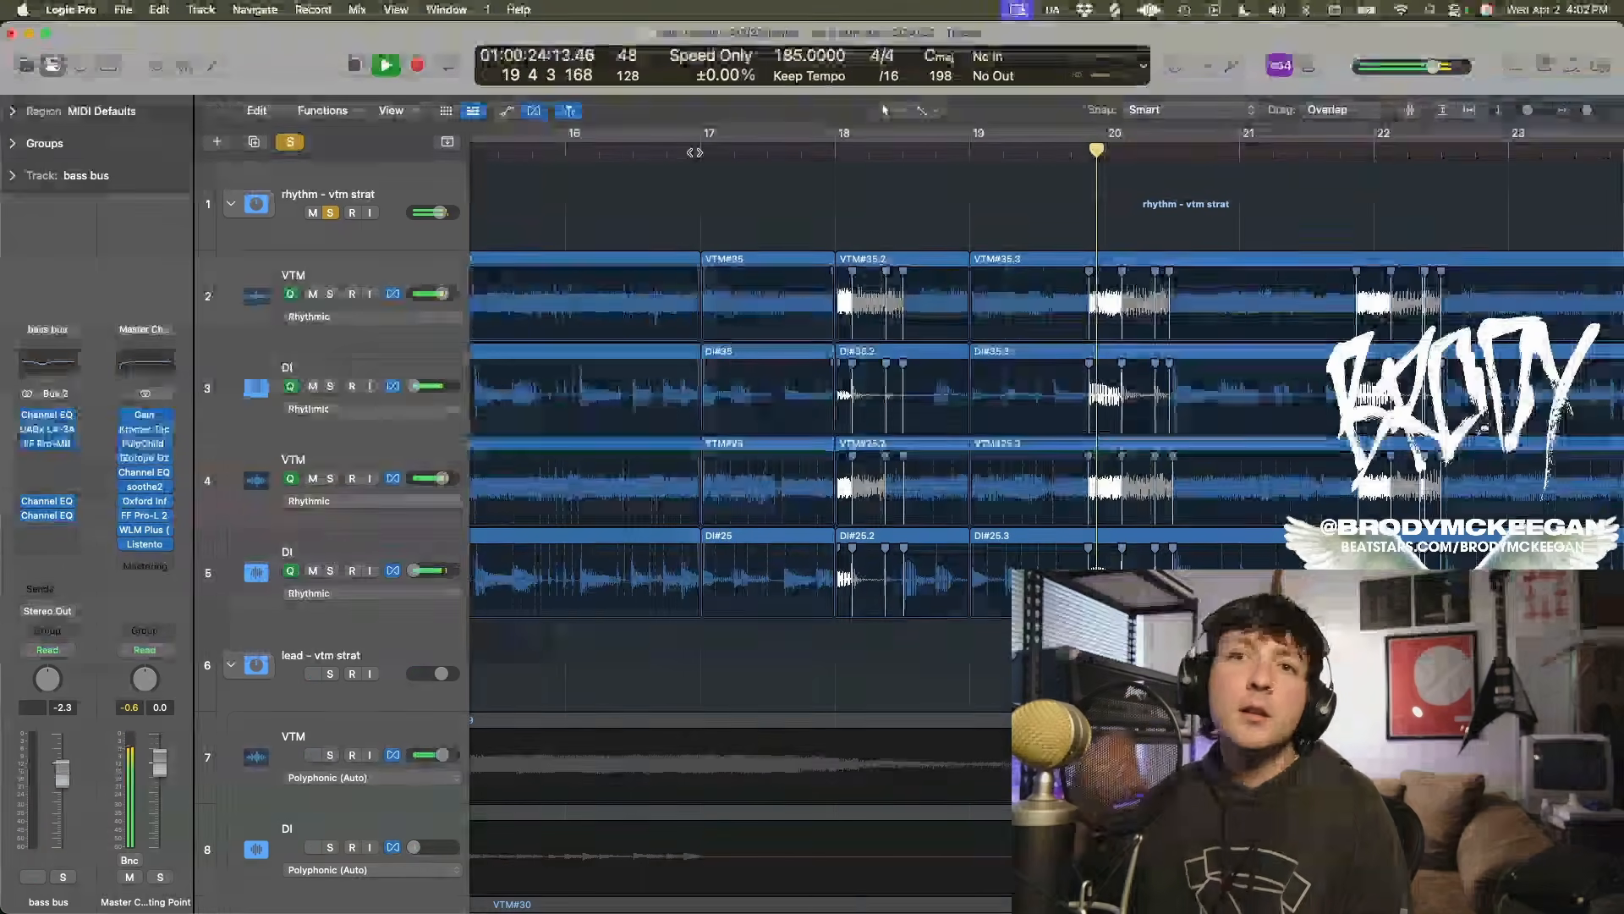
key(space)
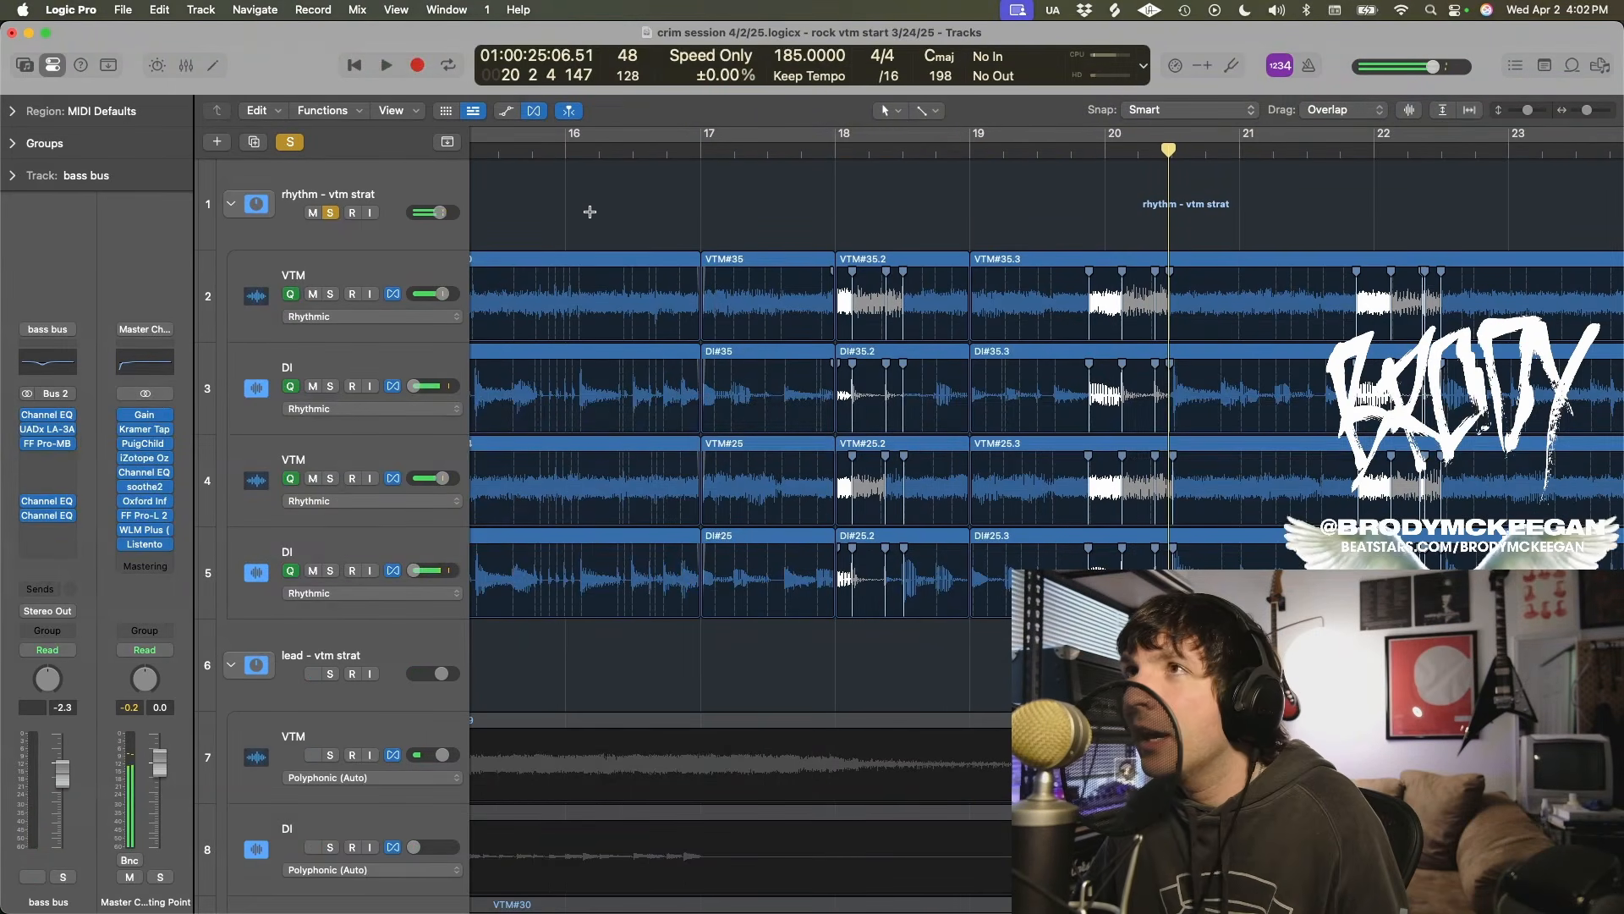
Step: Clear the active solo and hide Flex editing, showing the whole arrangement
click(300, 144)
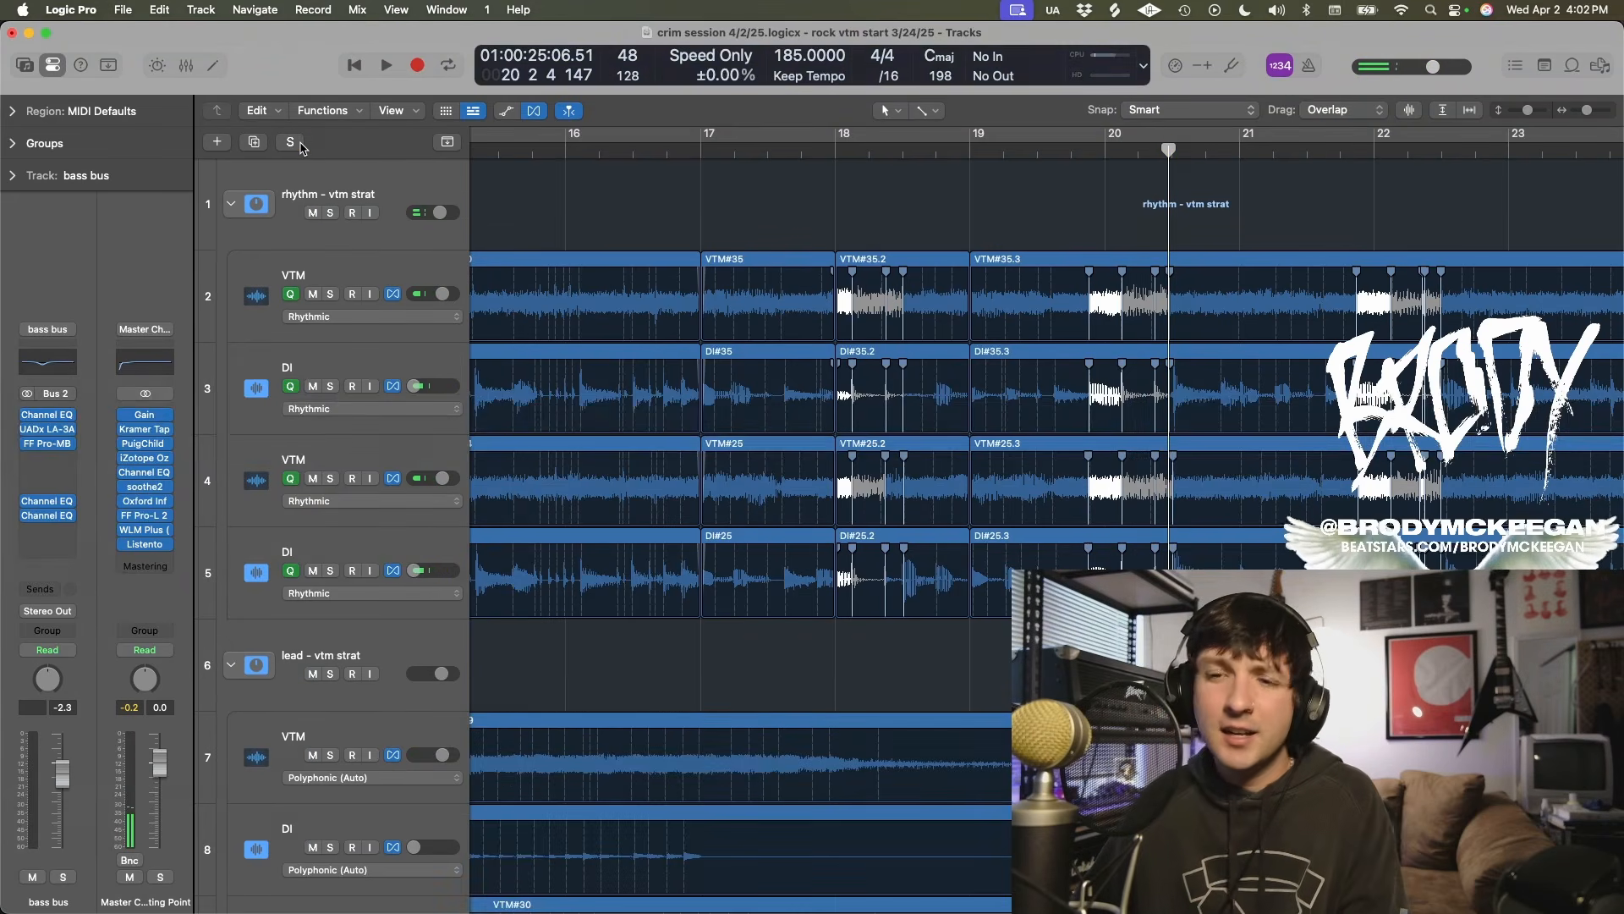
click(536, 111)
key(z)
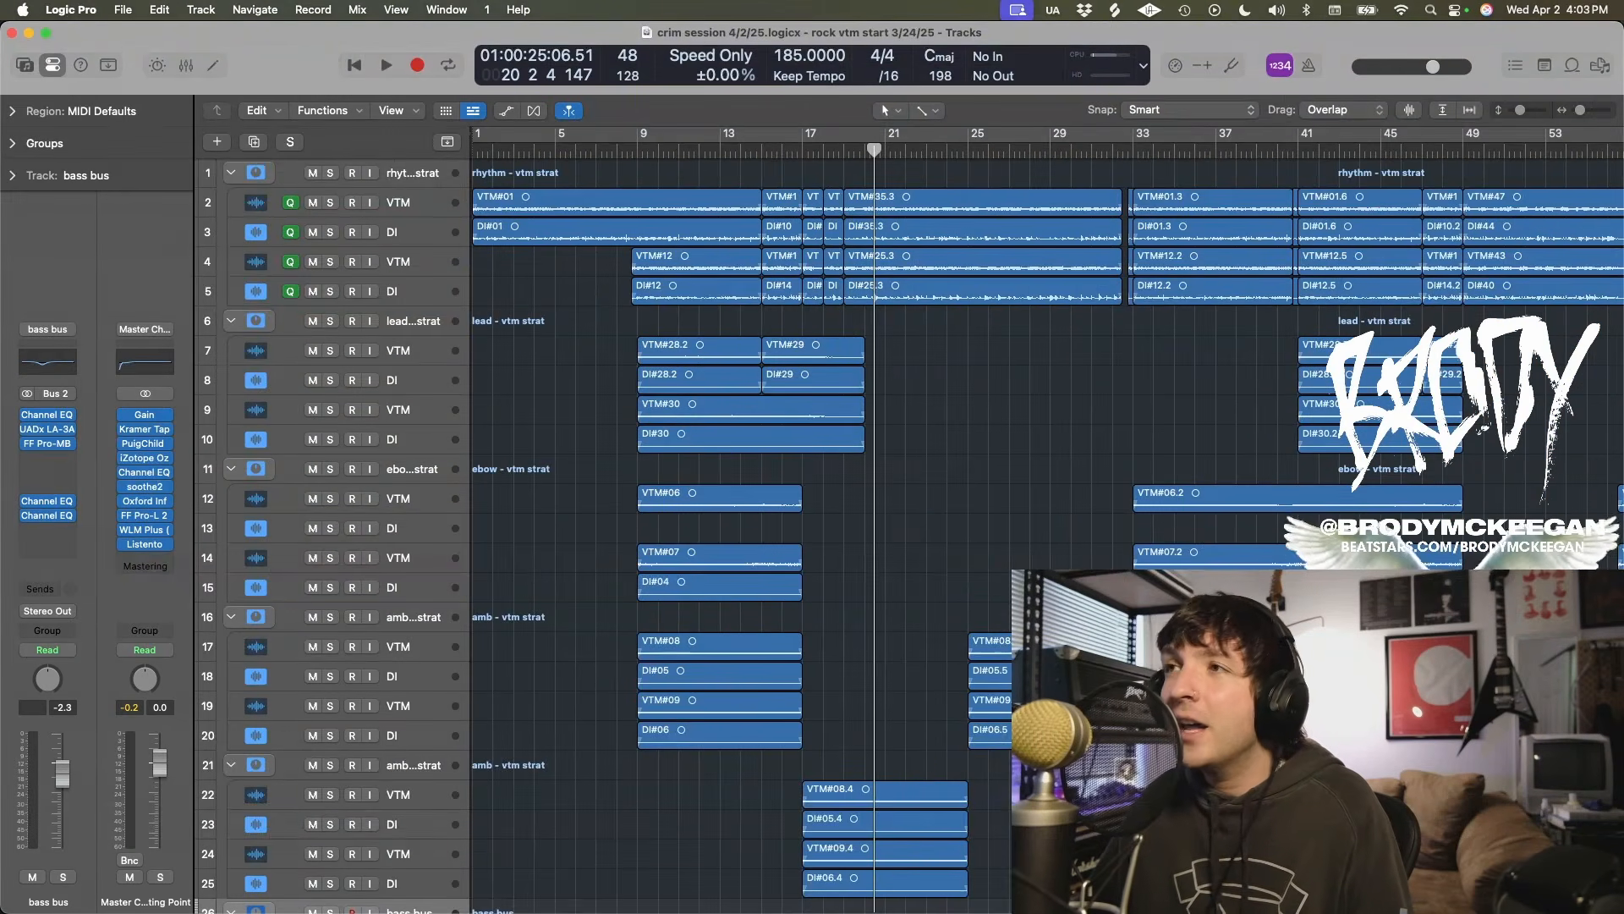
Step: Listen to the soloed Drums bus from bar 9 and stop playback
scroll(846, 525, down, 10)
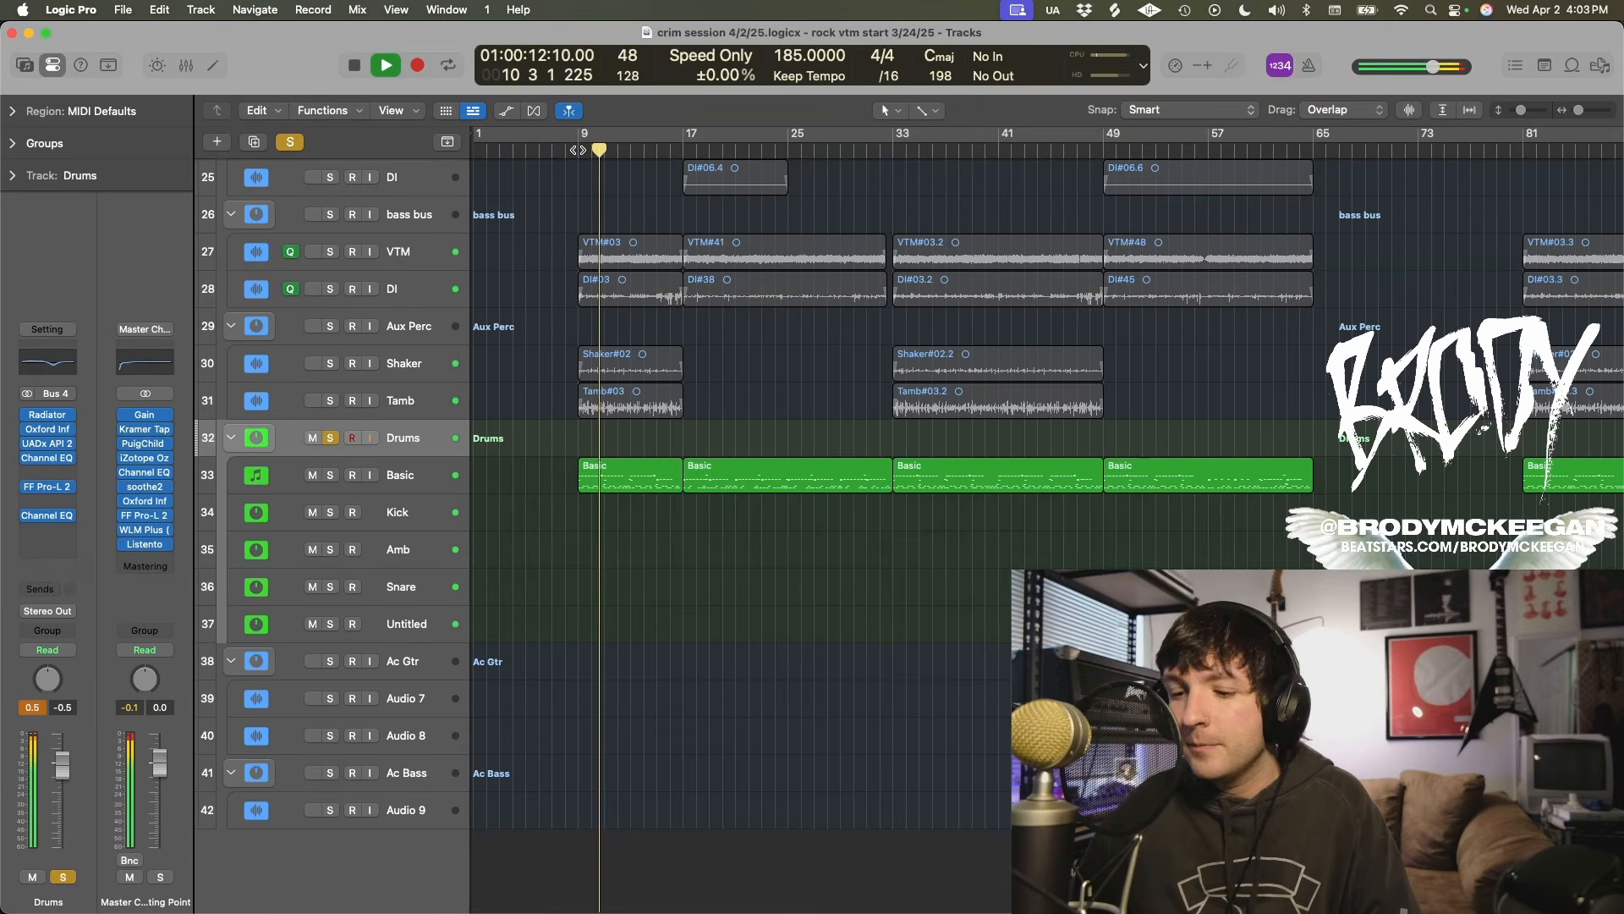
key(space)
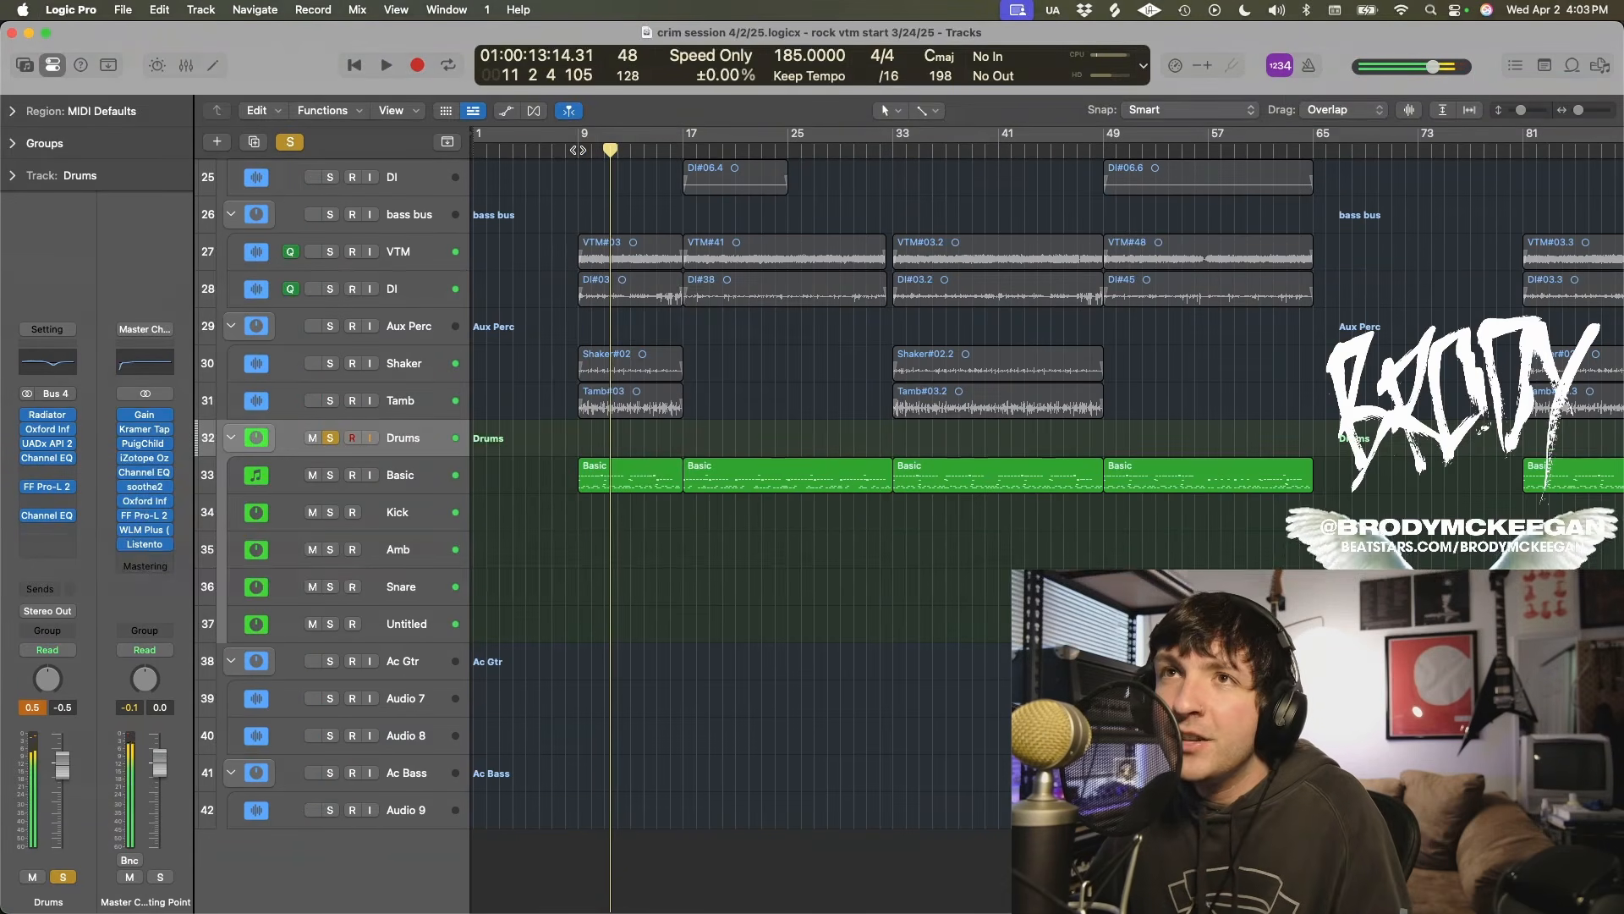
Step: Open the Superior Drummer instrument on the Basic track, audition the kick, snare and cymbals of its kit, and close it
click(211, 477)
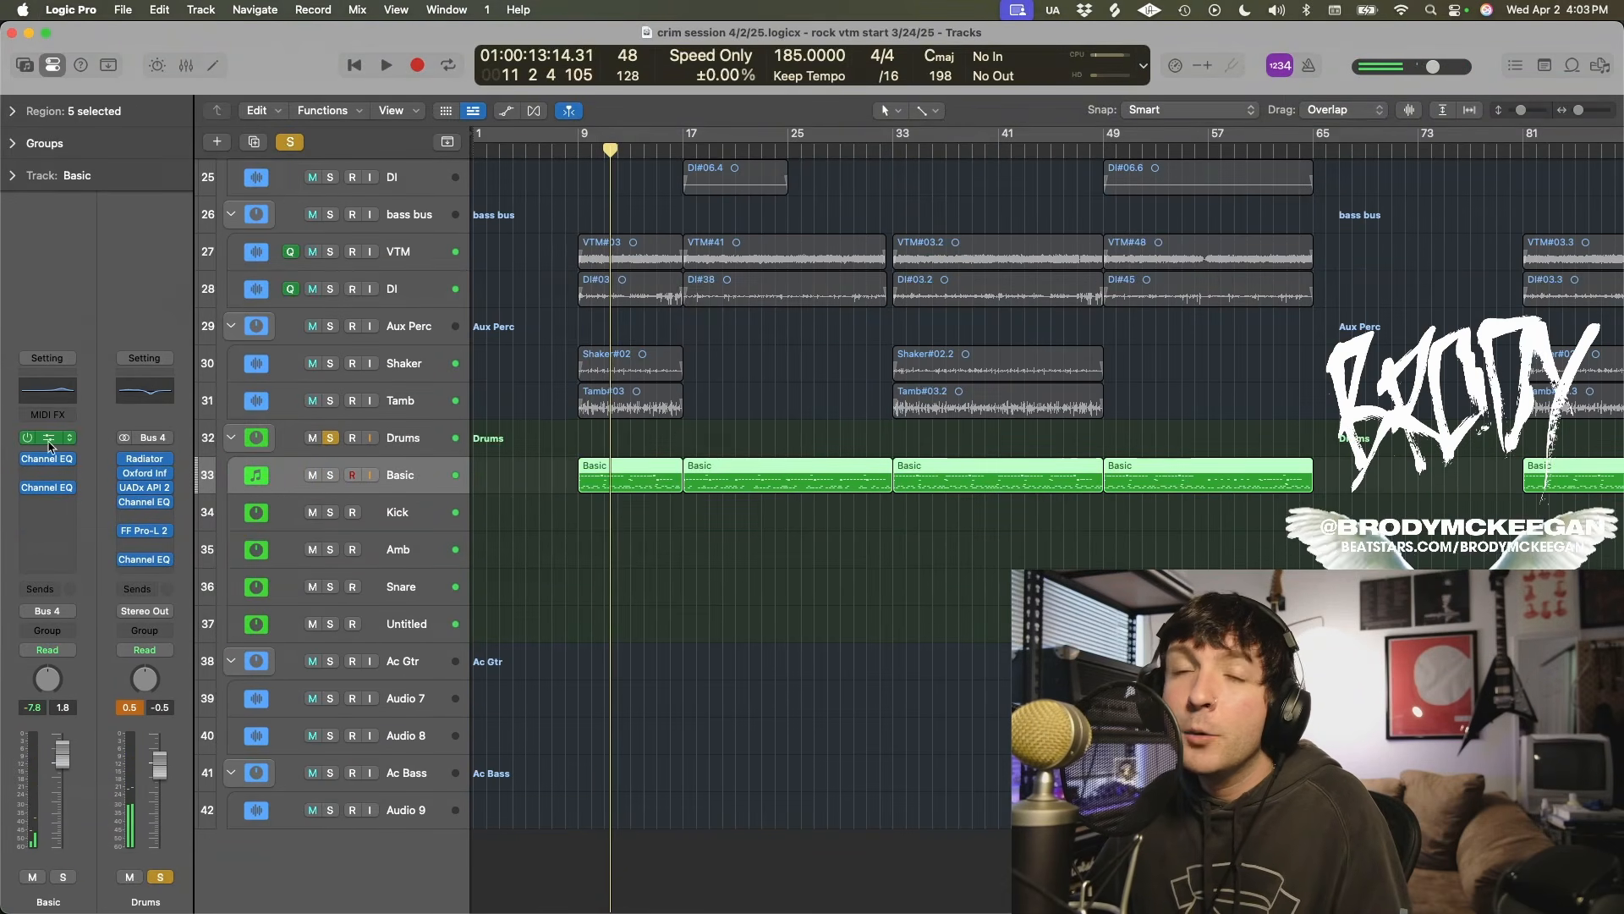
click(48, 439)
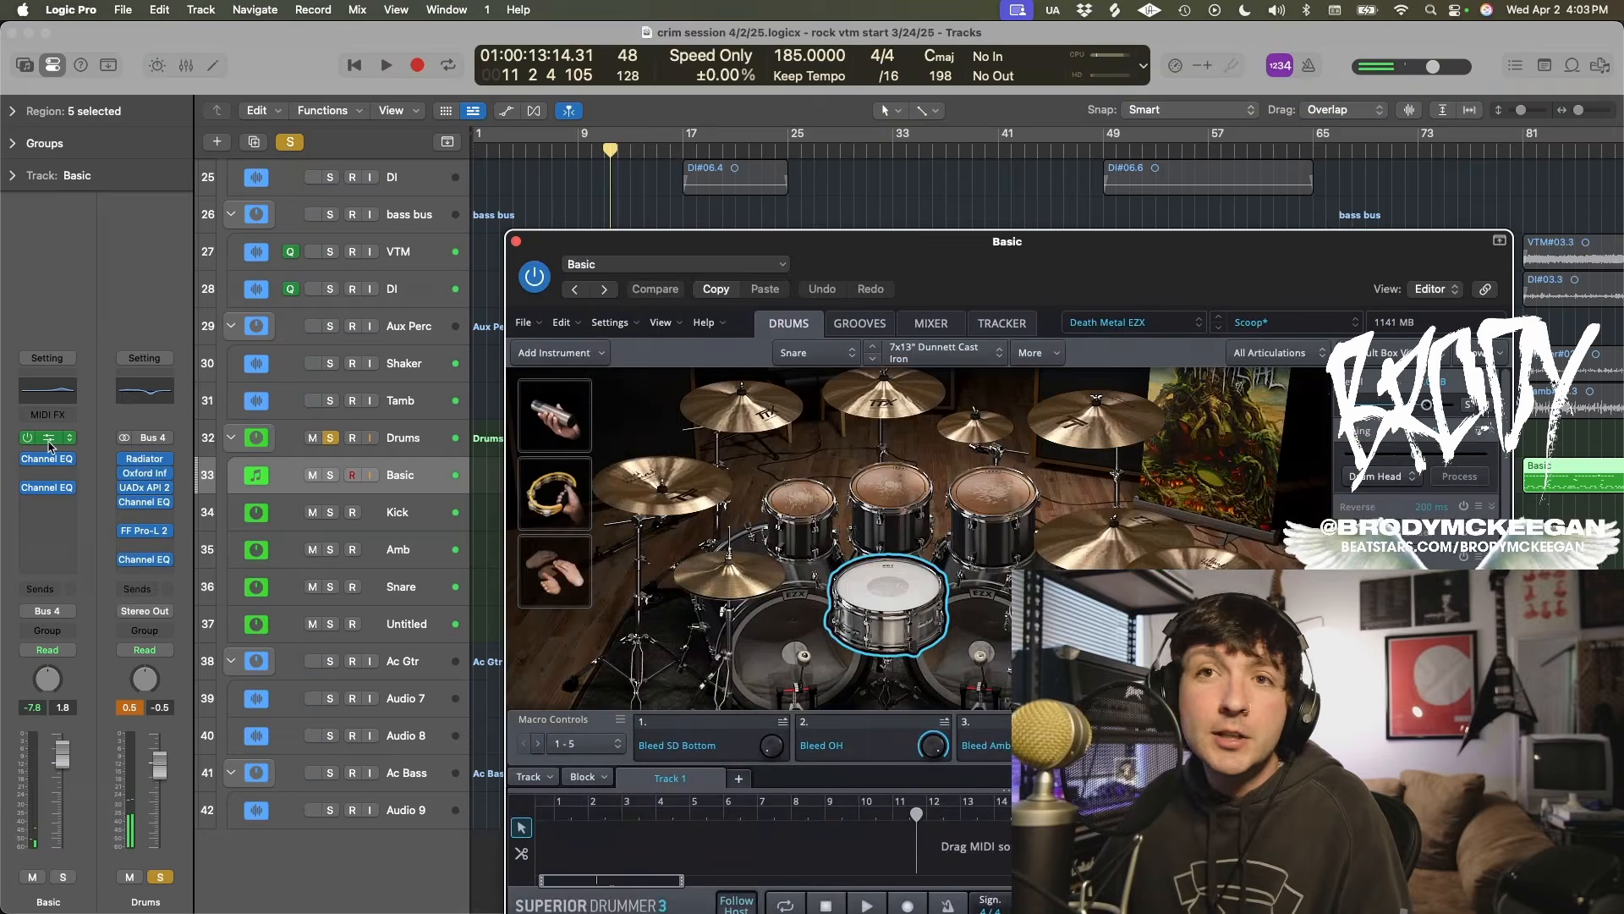
click(977, 635)
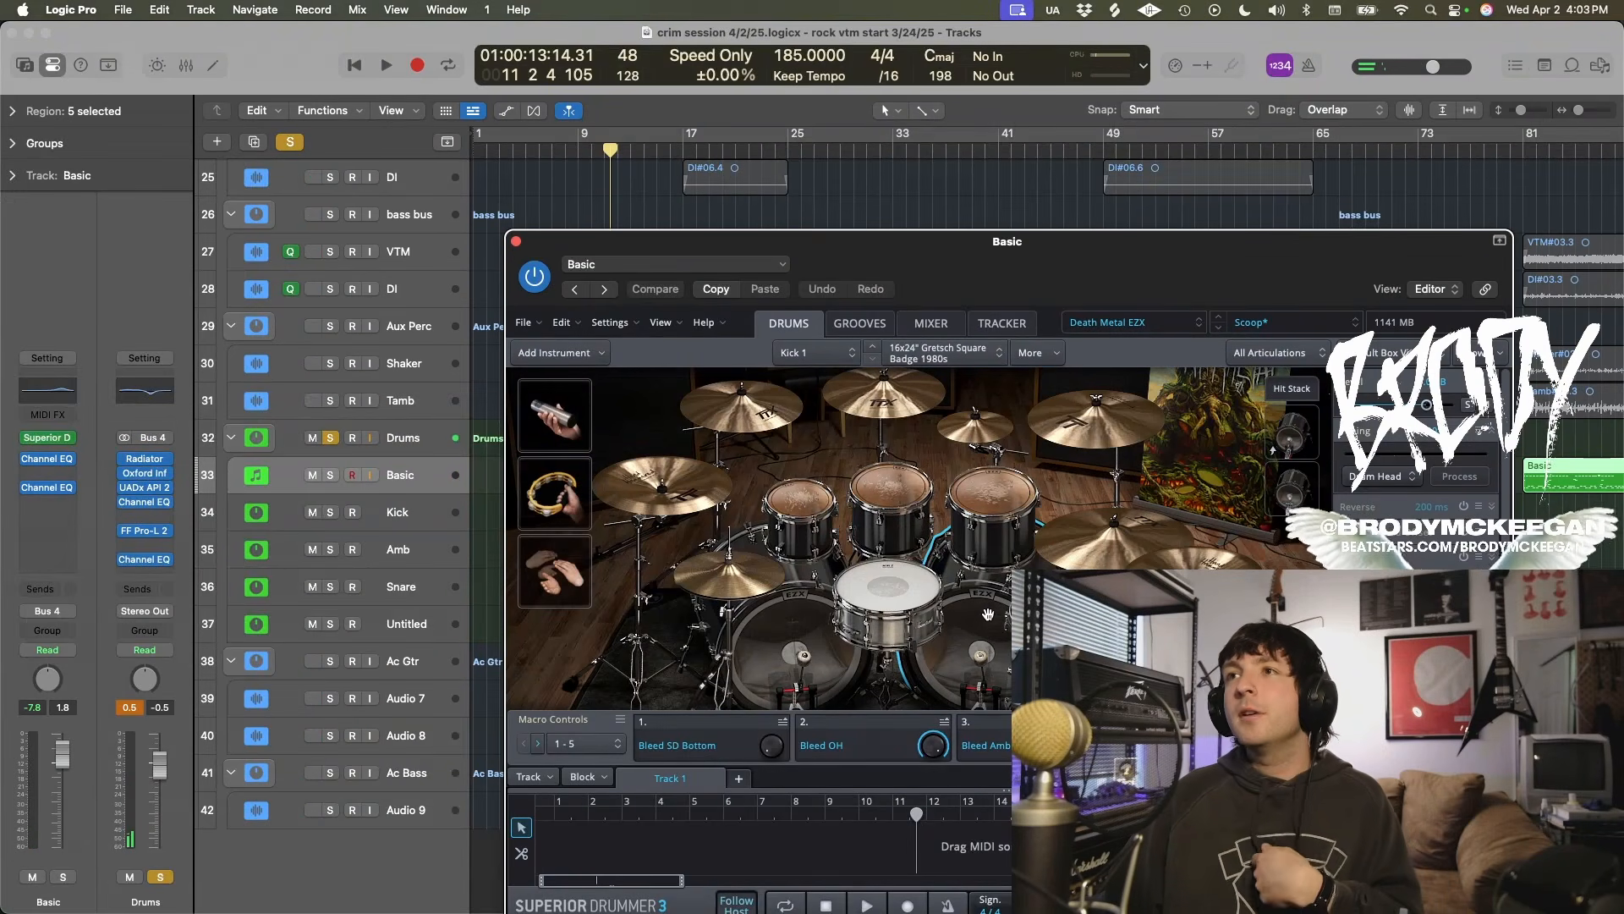
click(1288, 478)
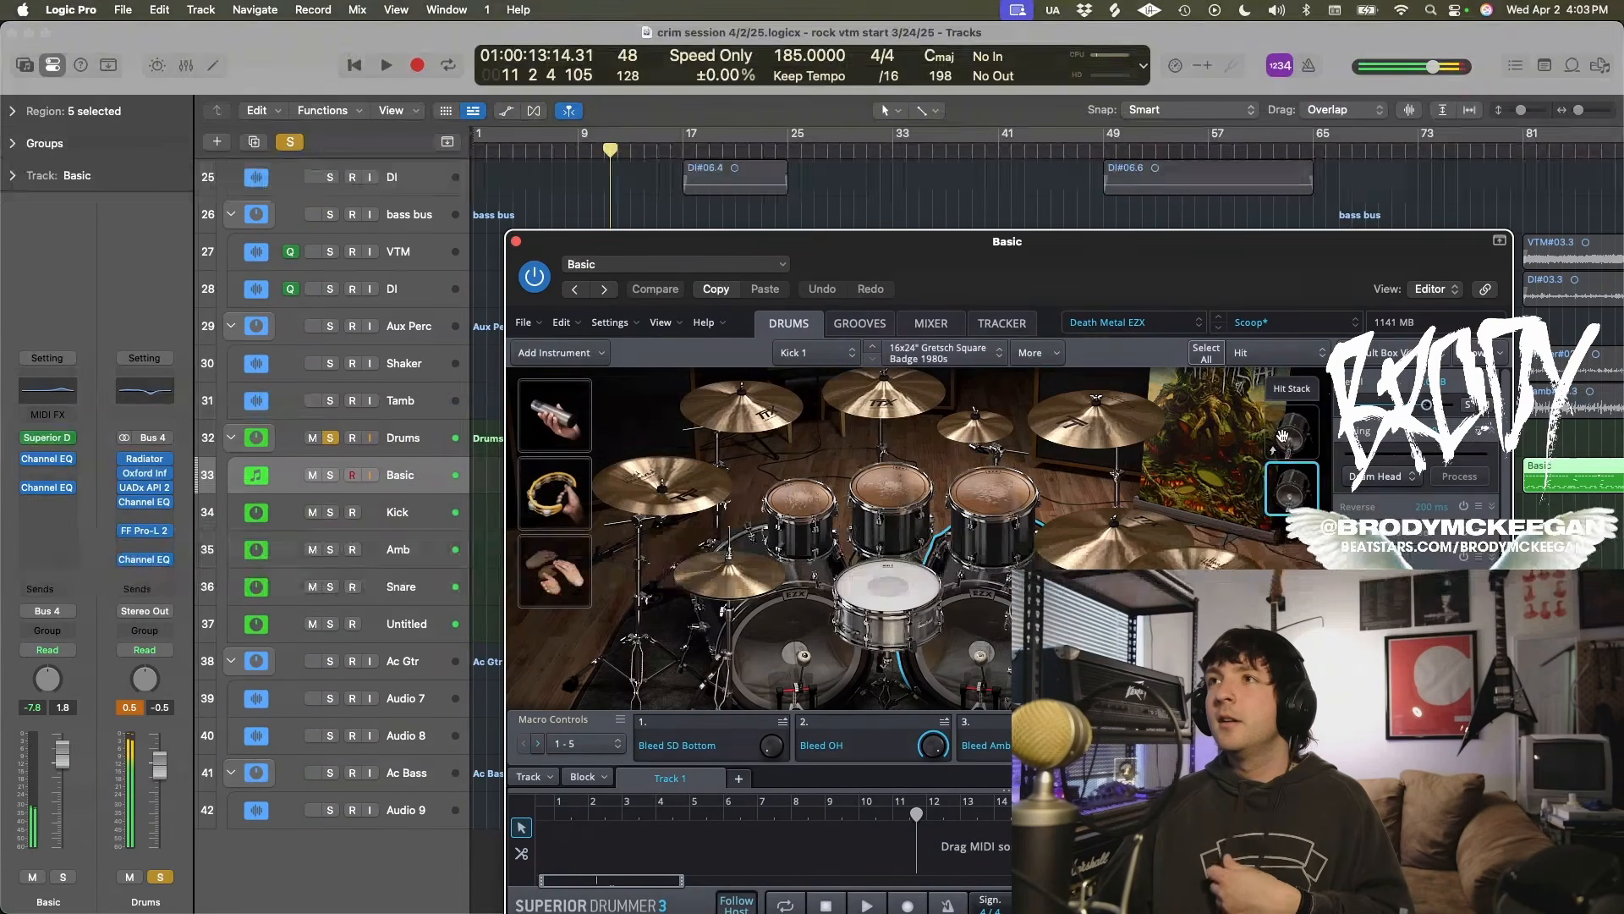
click(898, 572)
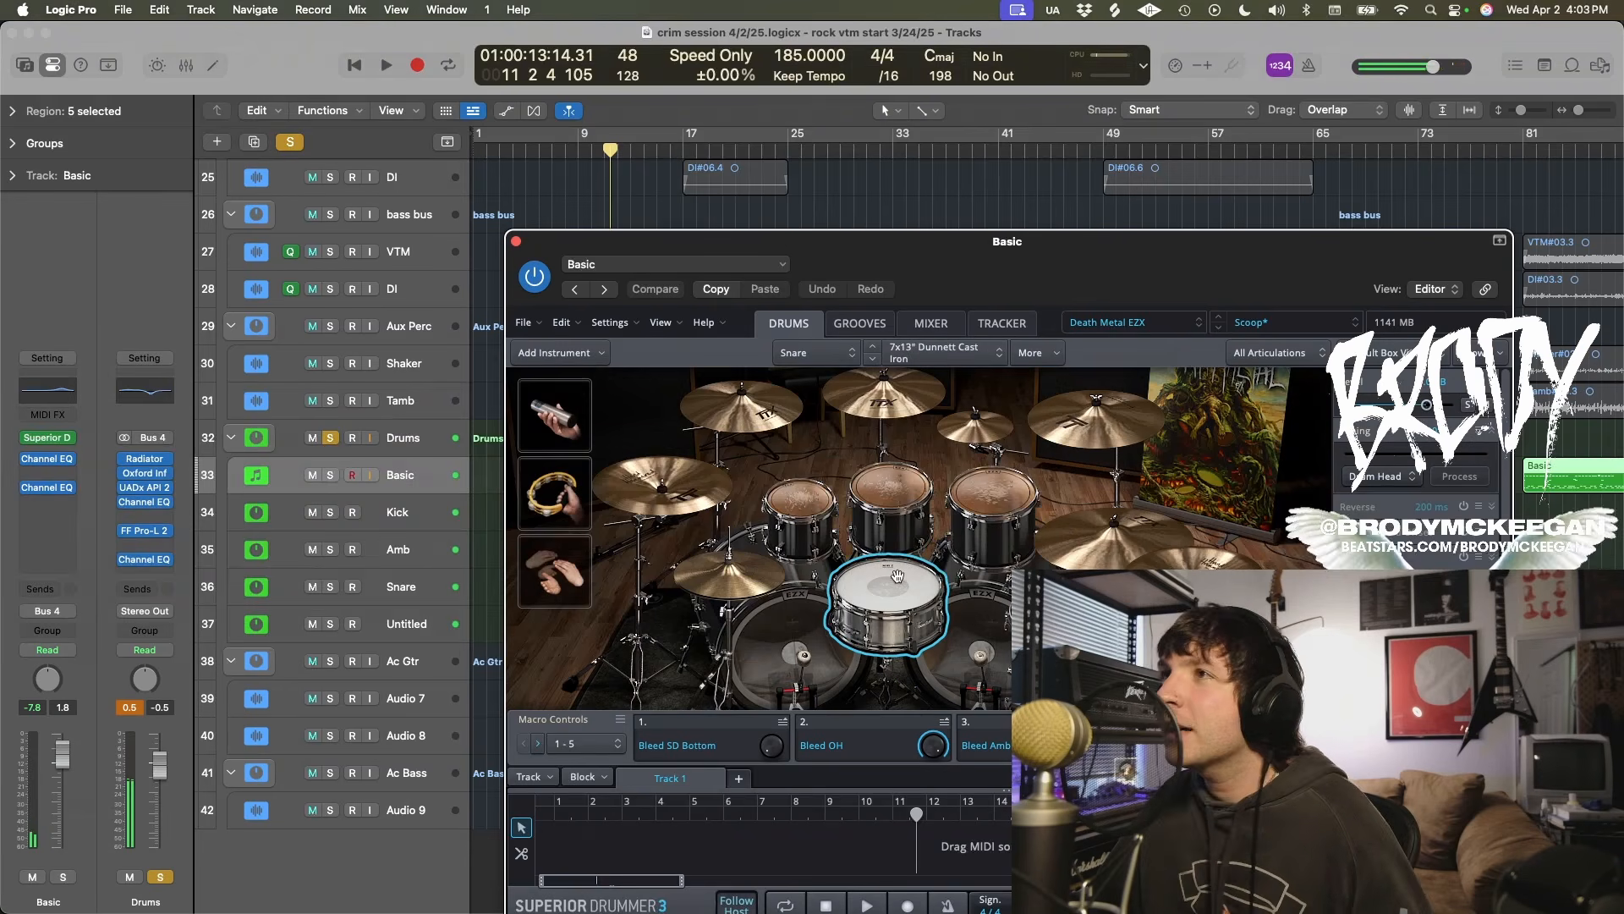
click(1096, 416)
click(982, 423)
click(706, 416)
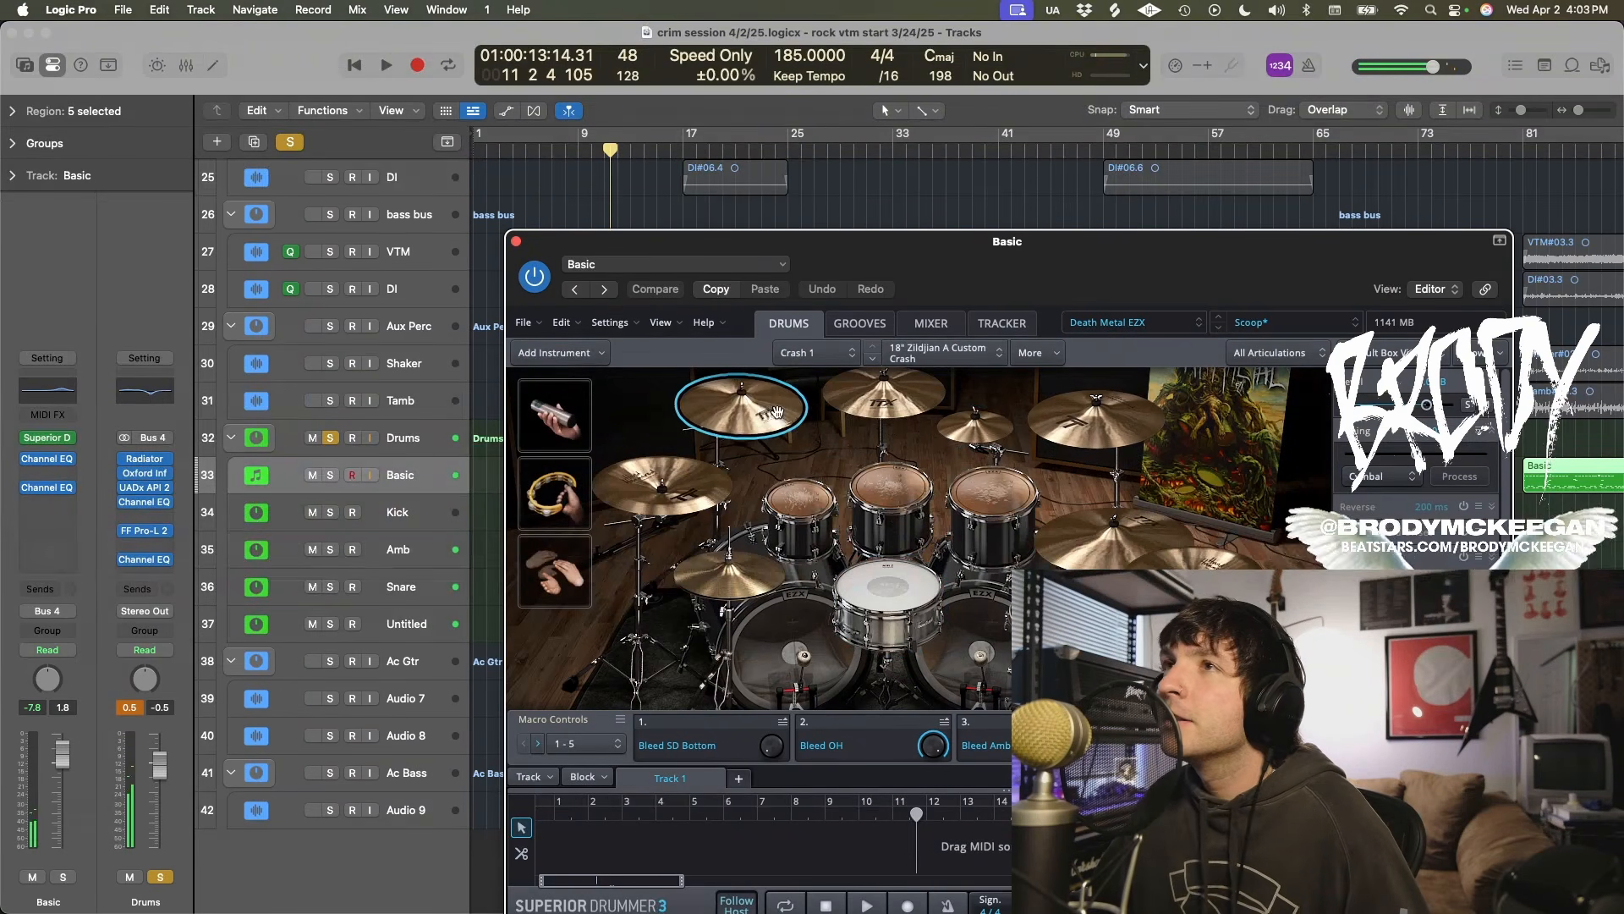
click(513, 241)
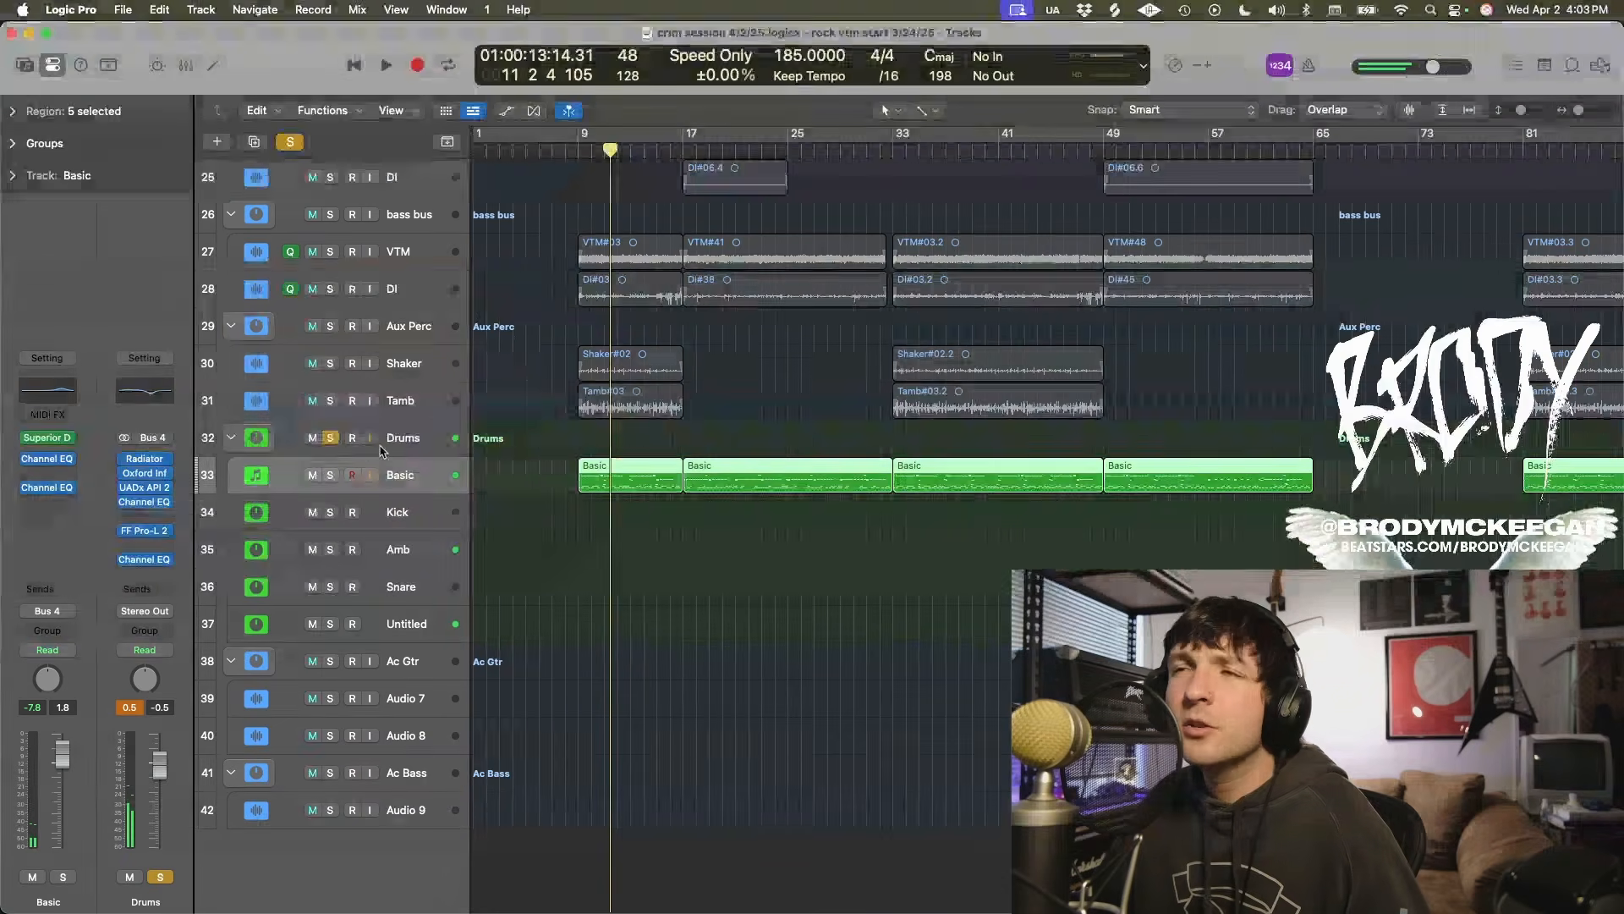
Step: Open the Radiator plug-in on the Drums bus and briefly play the soloed drums
scroll(516, 542, up, 2)
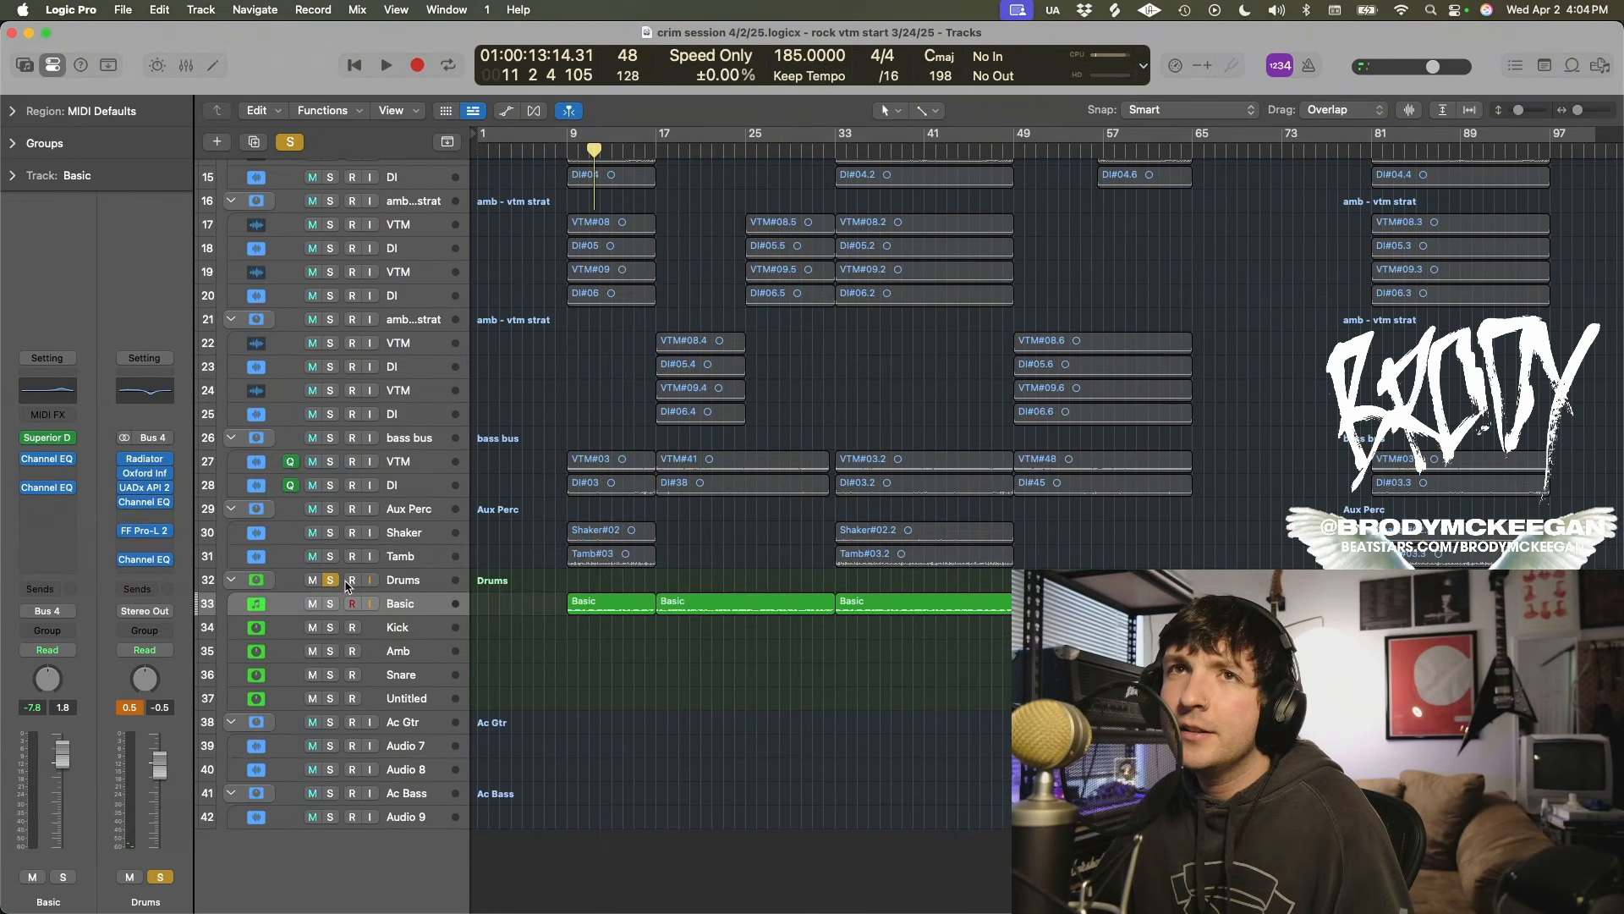
key(x)
scroll(406, 575, right, 3)
key(x)
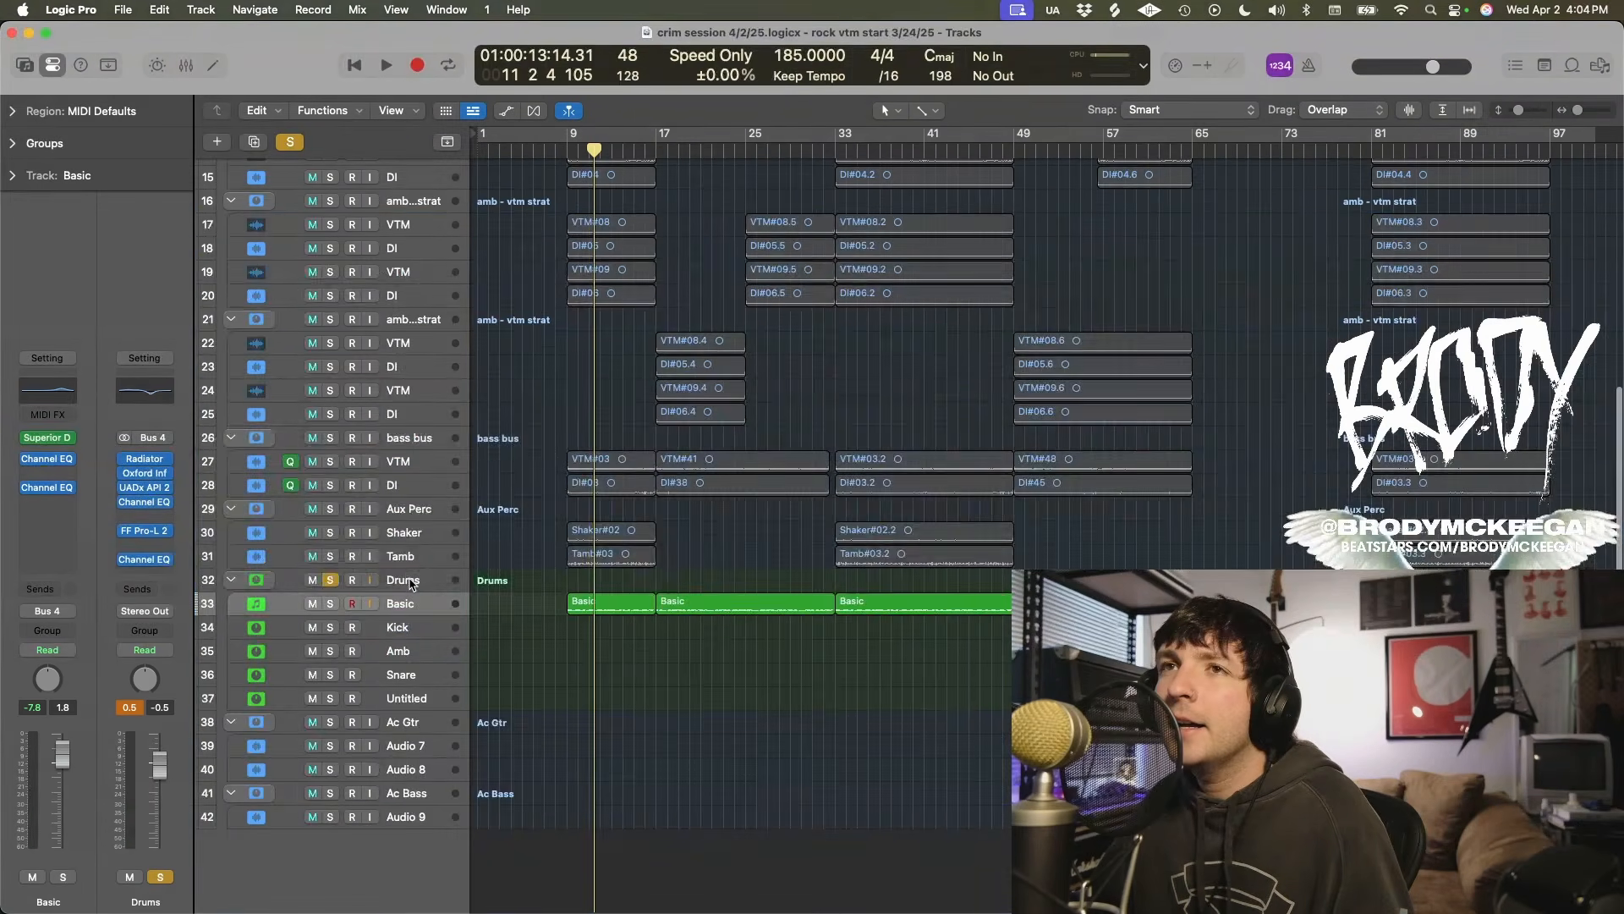
click(407, 578)
click(52, 415)
key(space)
key(space)
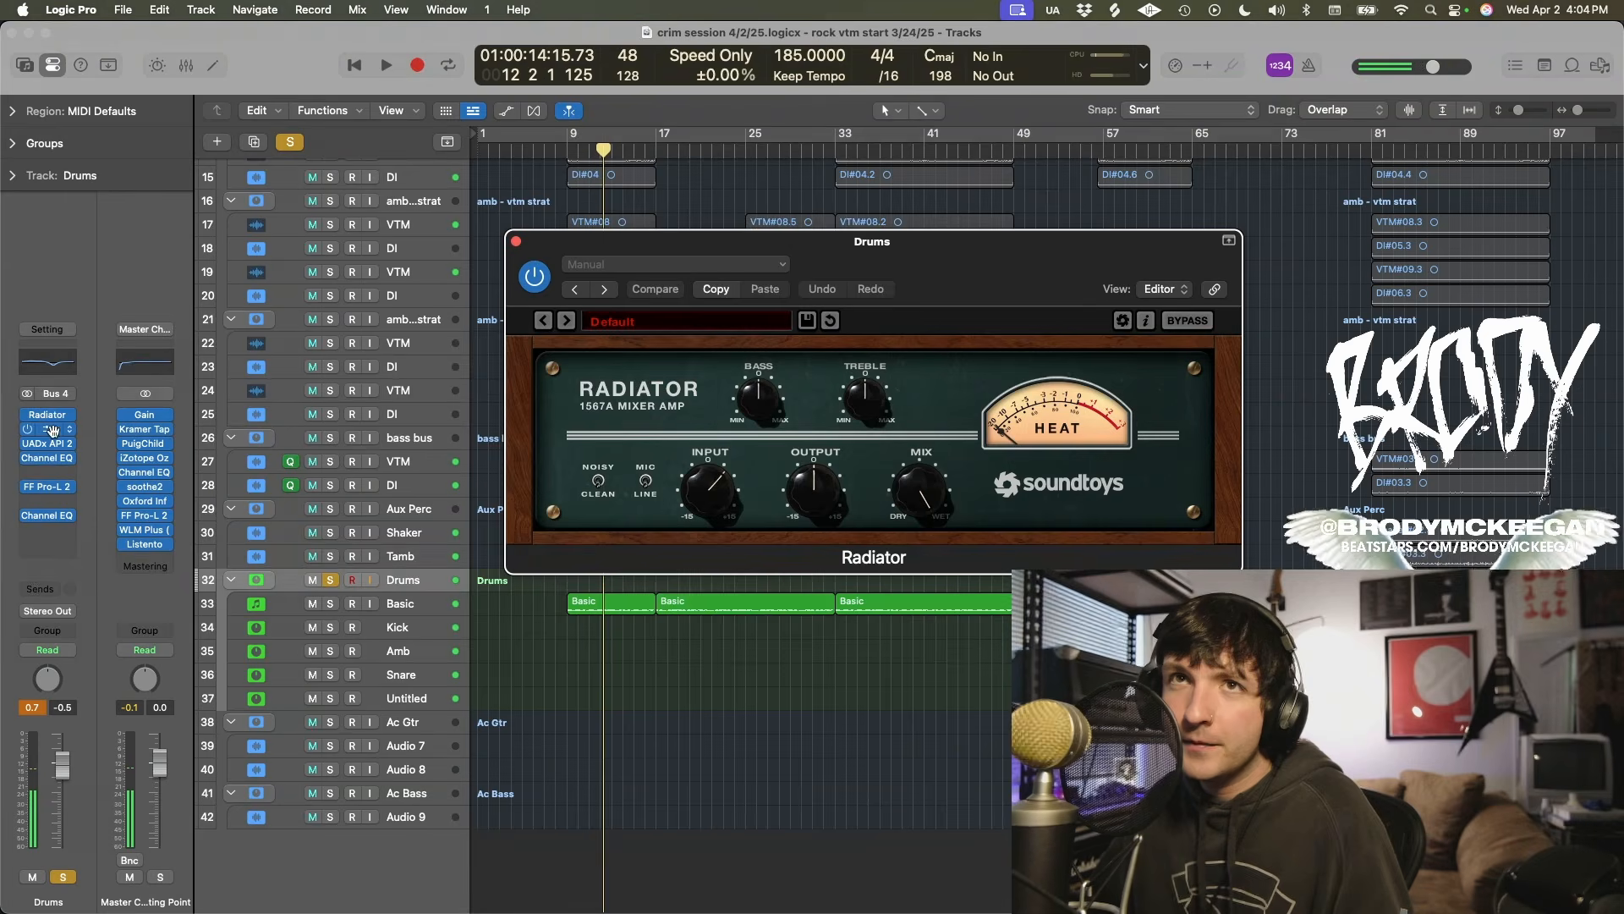
Step: Compare the soloed drums with Radiator and Oxford Inflator bypassed and active during playback
click(28, 429)
key(space)
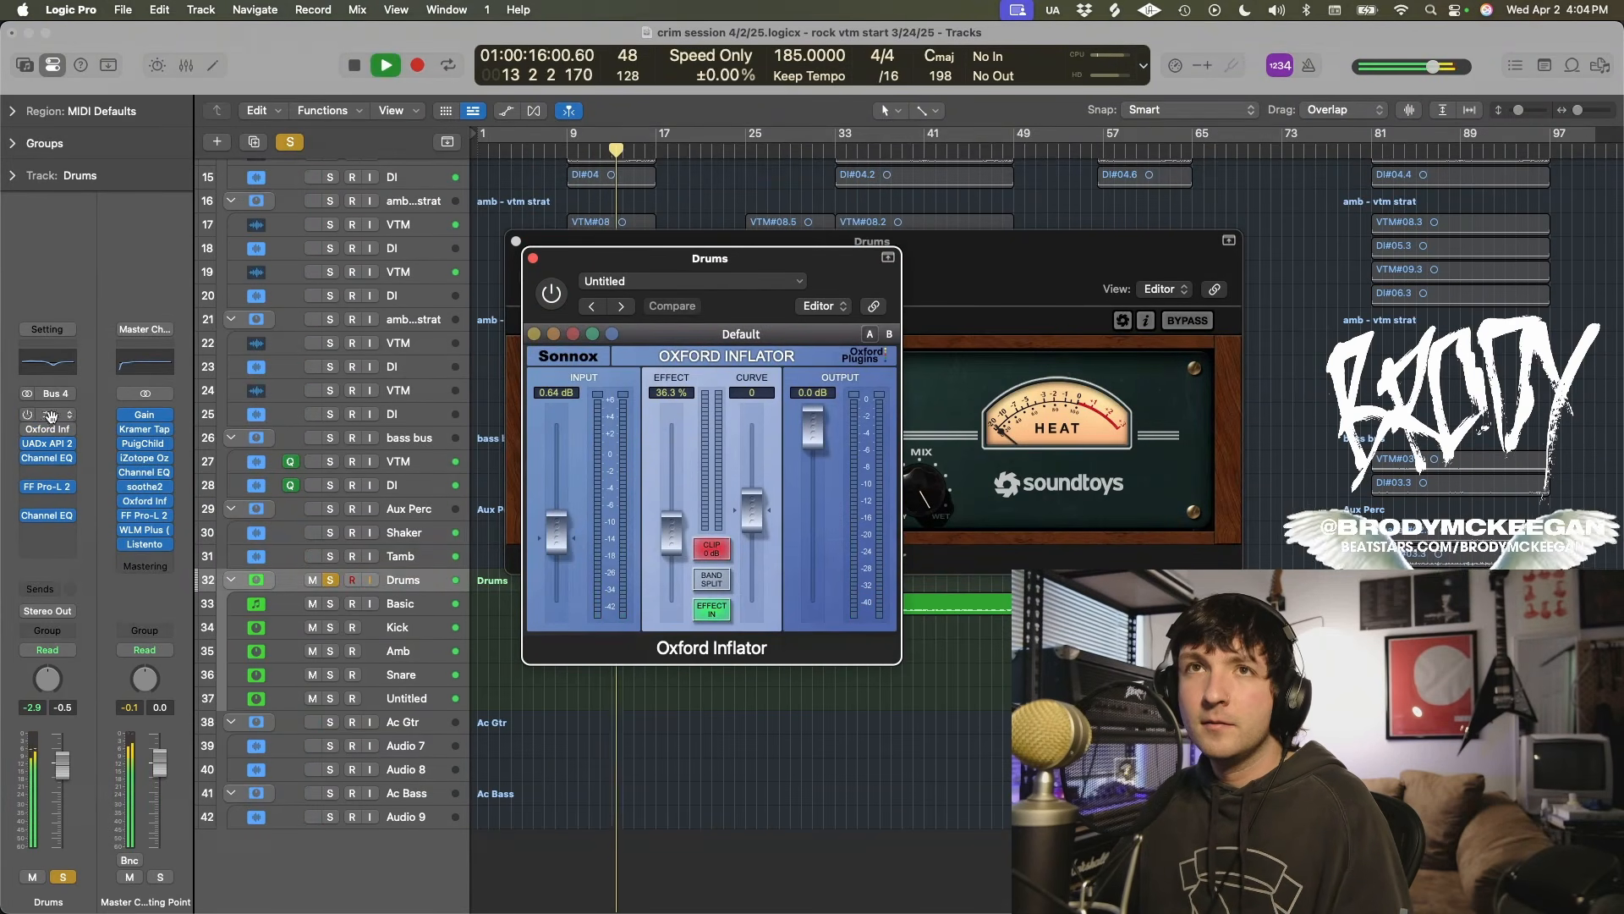
click(27, 414)
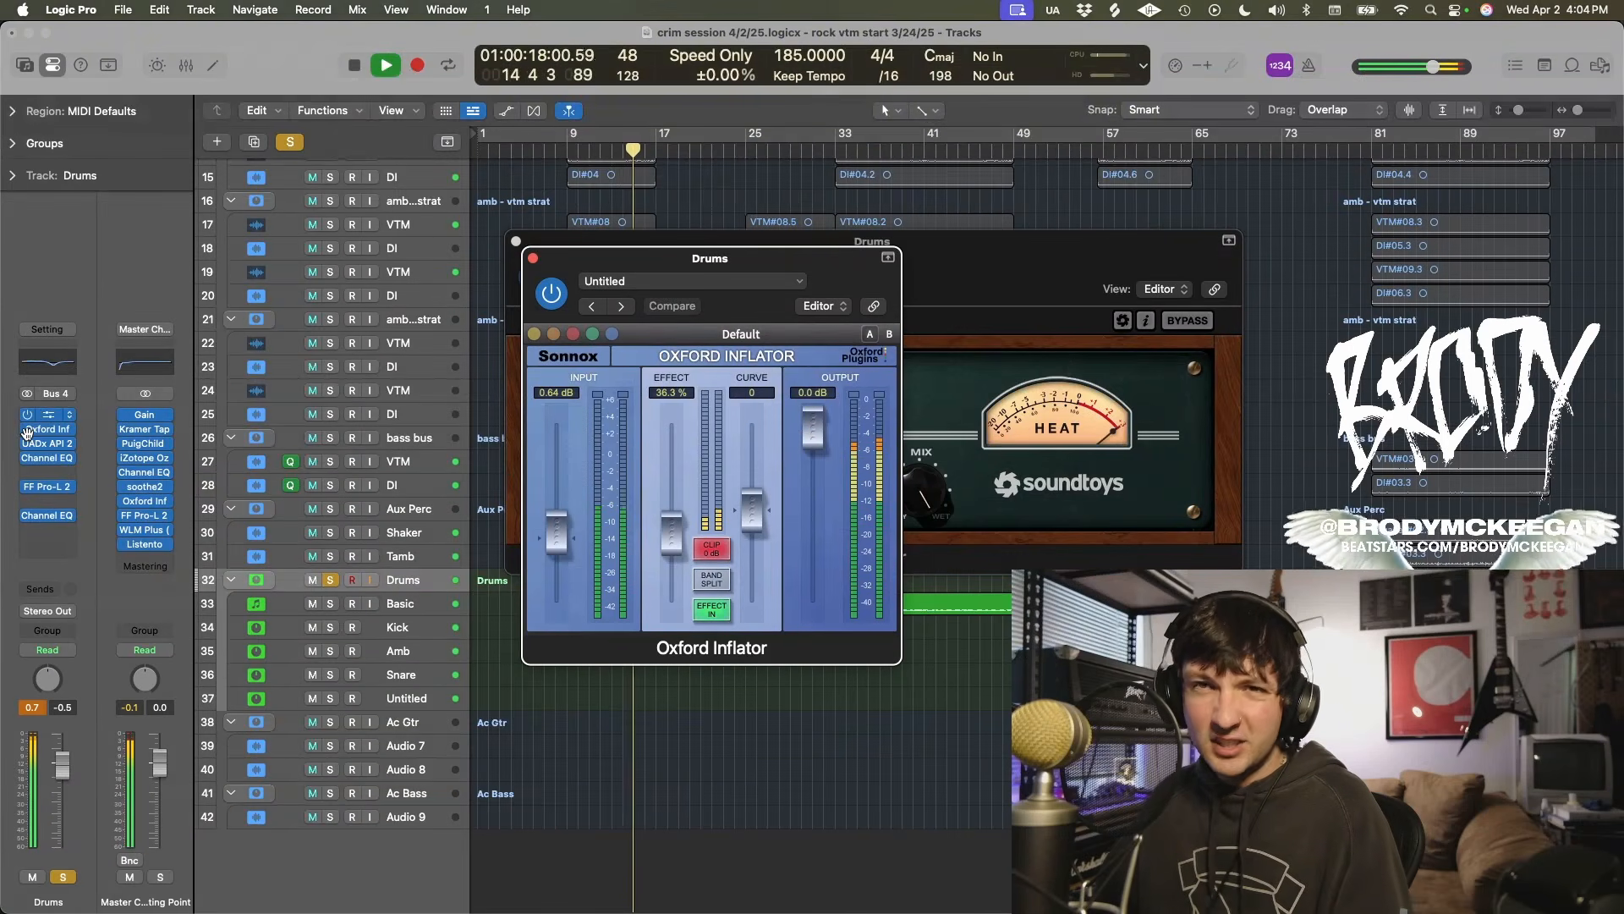
Step: Check the UADx API 2500 compressor on the Drums bus during playback, and close all three open plug-in windows
key(space)
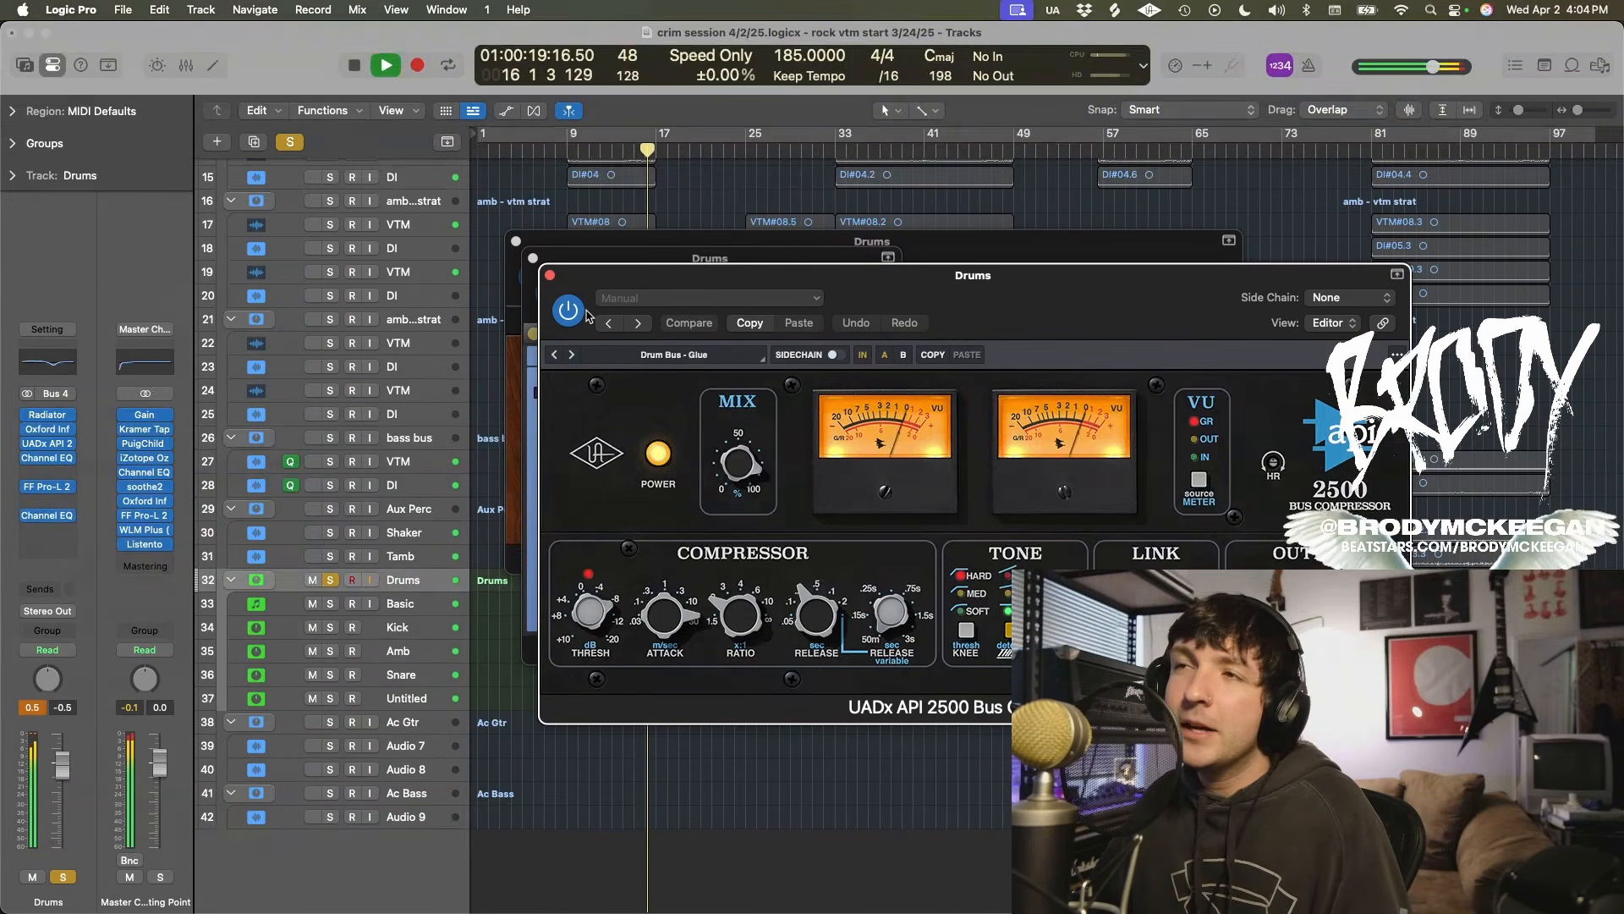
key(space)
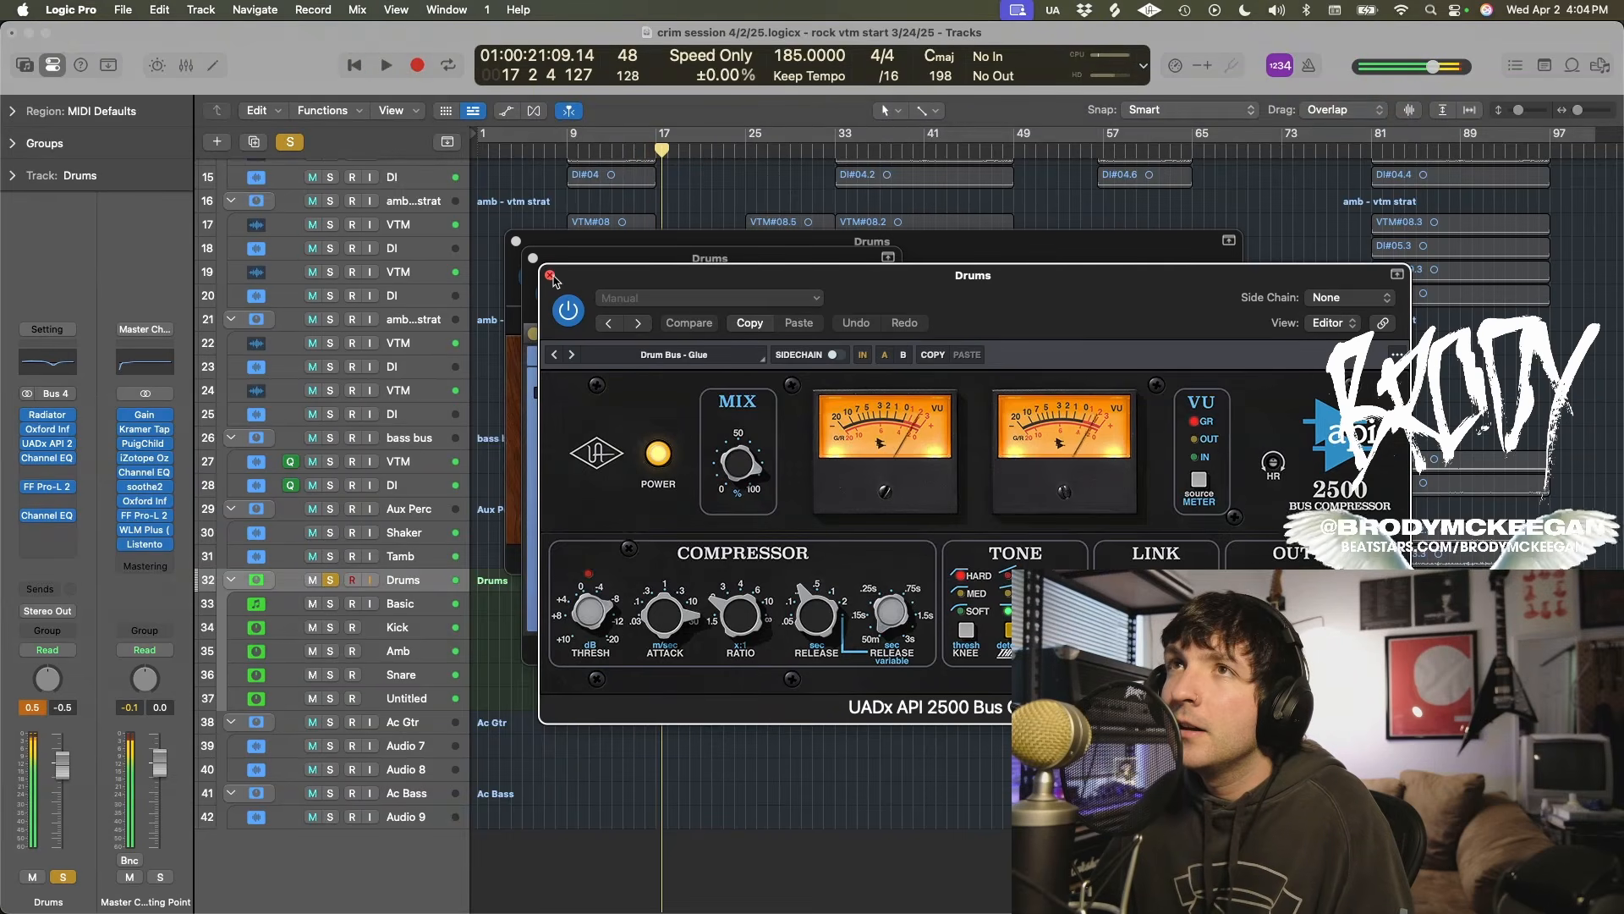
click(549, 275)
click(533, 258)
click(516, 241)
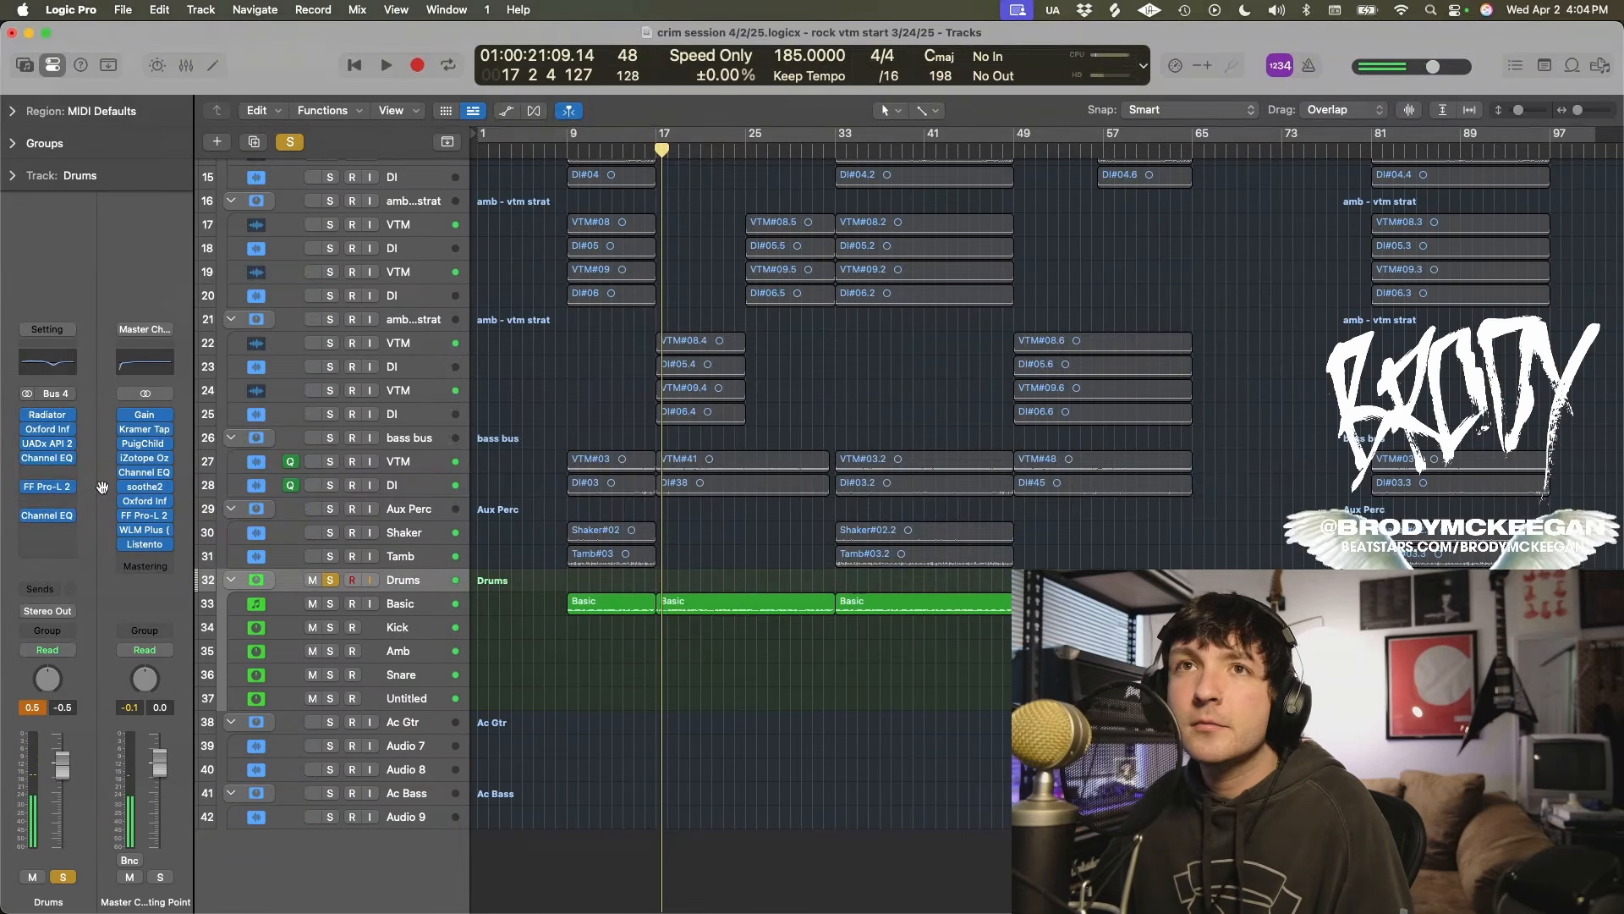
Step: Compare the Drums bus's first Channel EQ active and bypassed within the full, unsoloed mix, and close the EQ
click(48, 459)
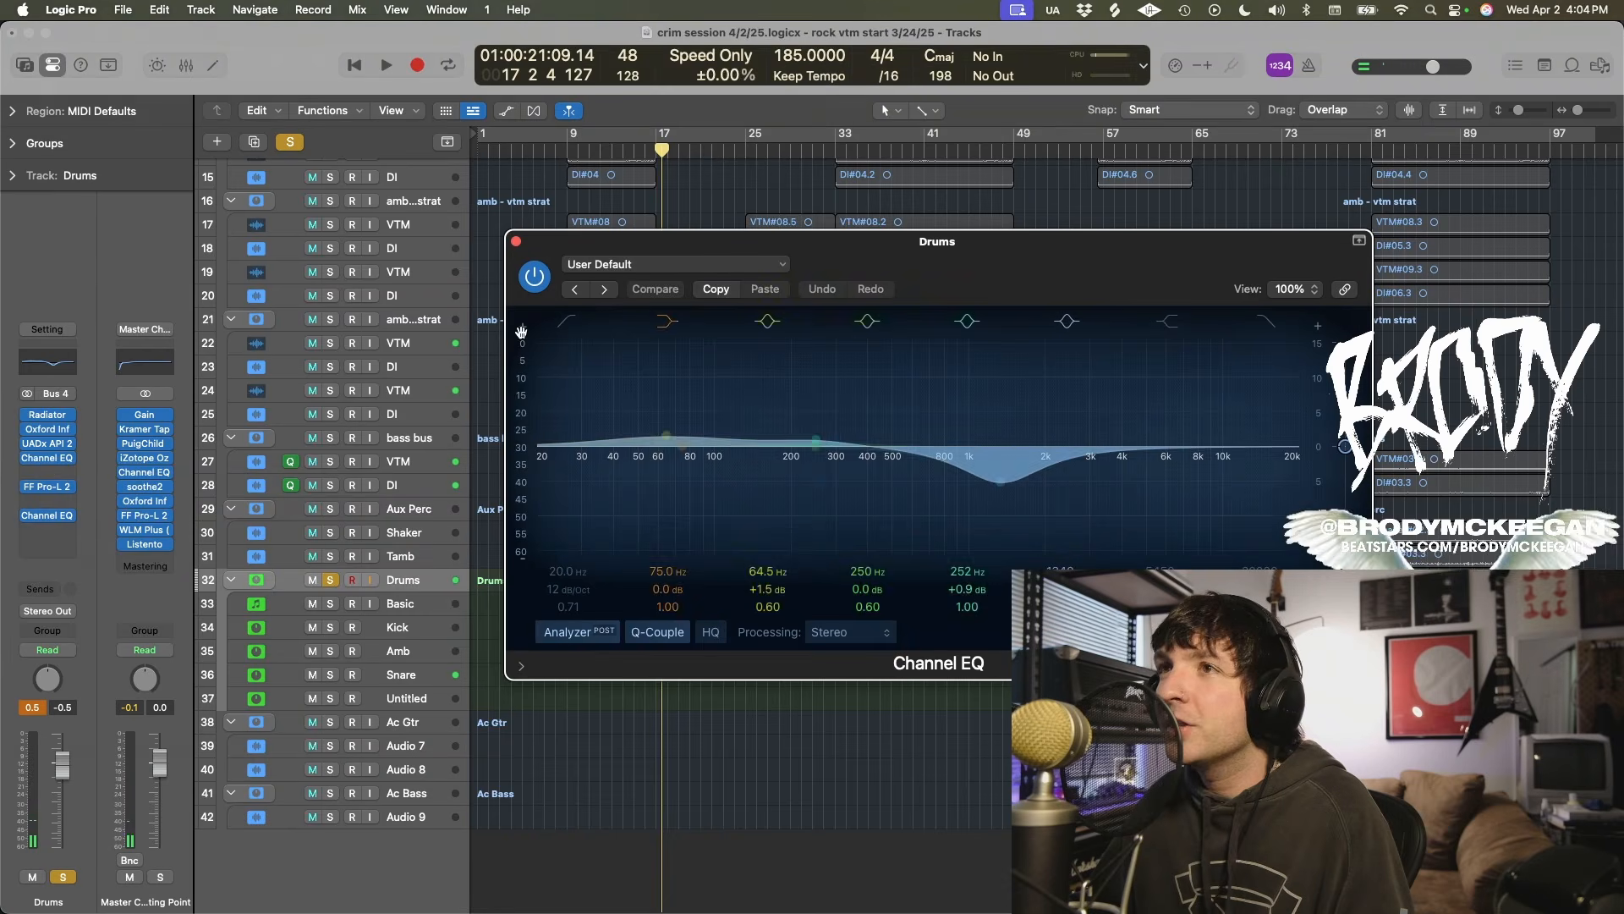
key(s)
key(space)
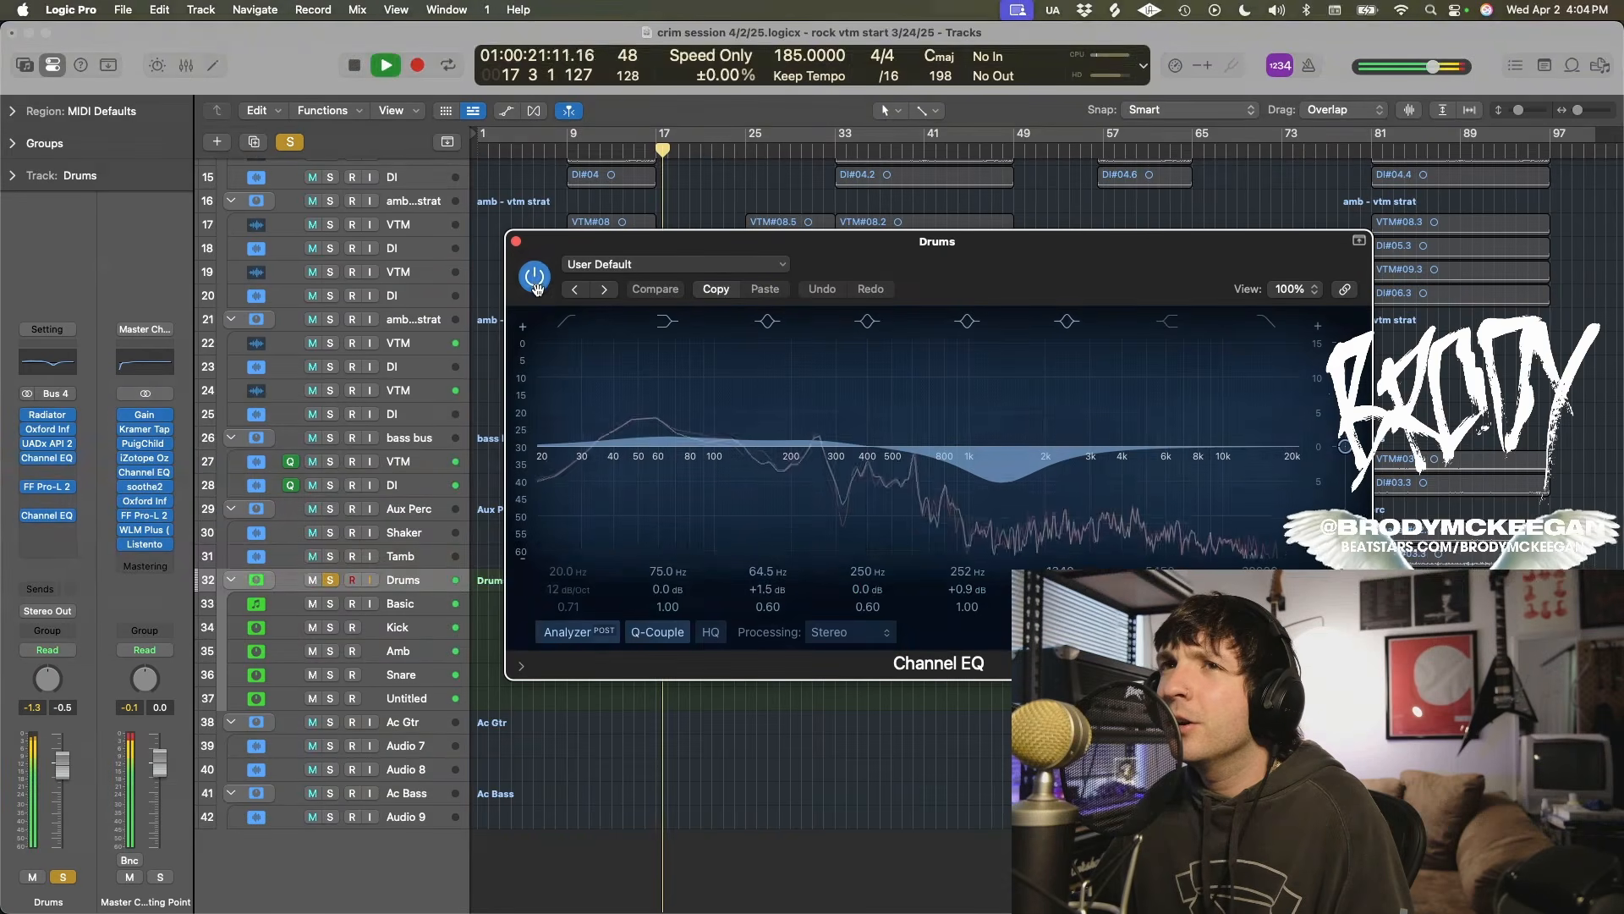
click(534, 276)
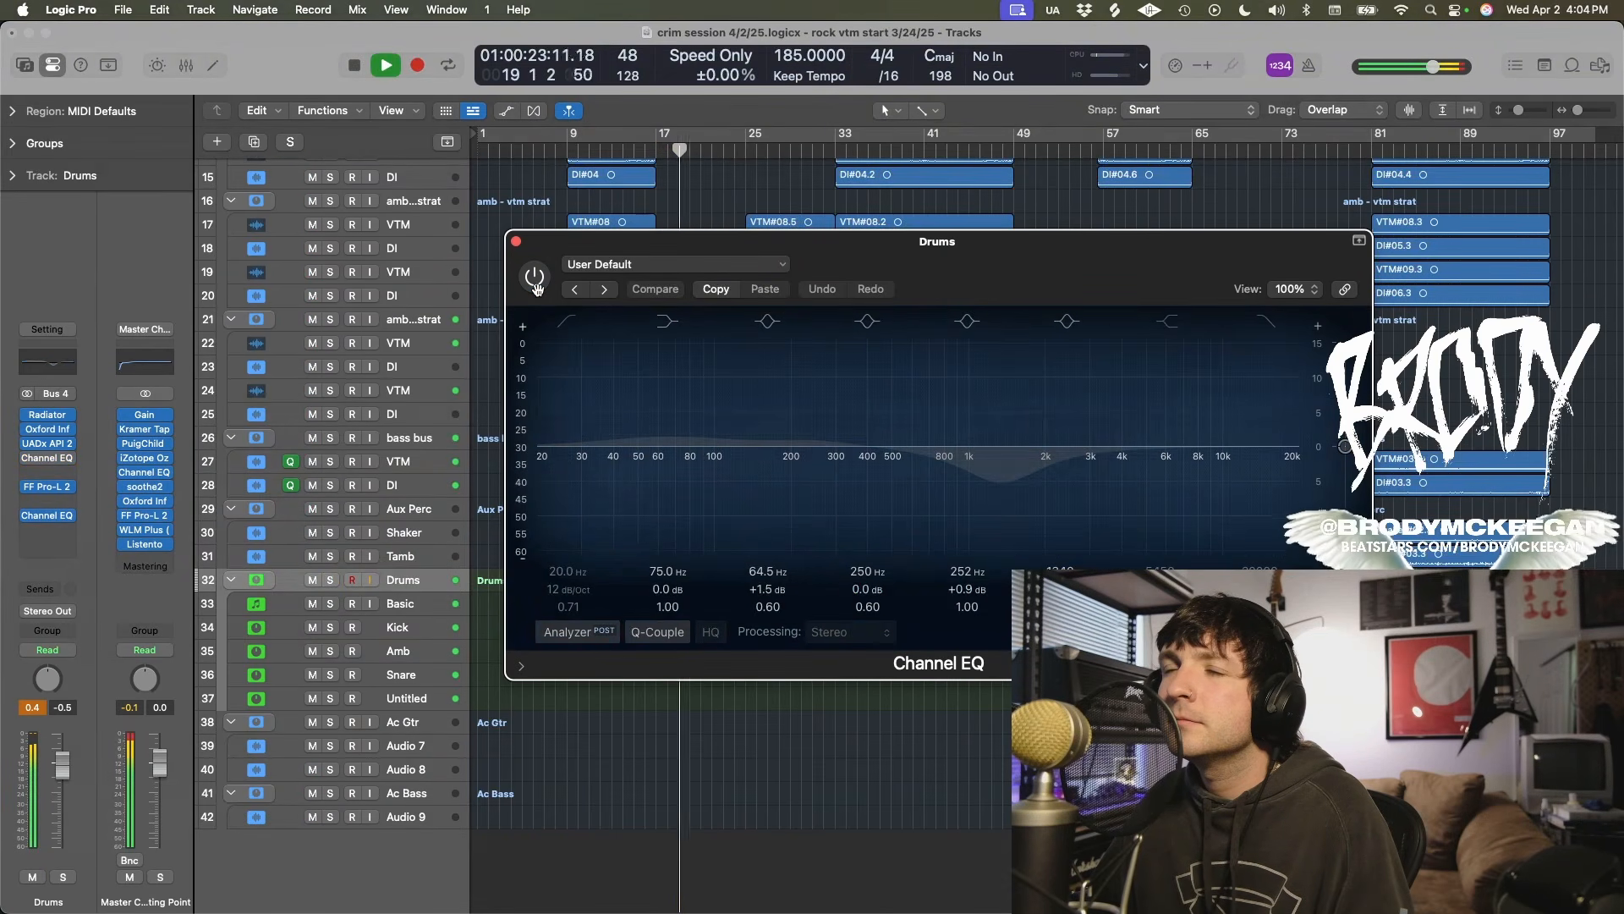
click(536, 287)
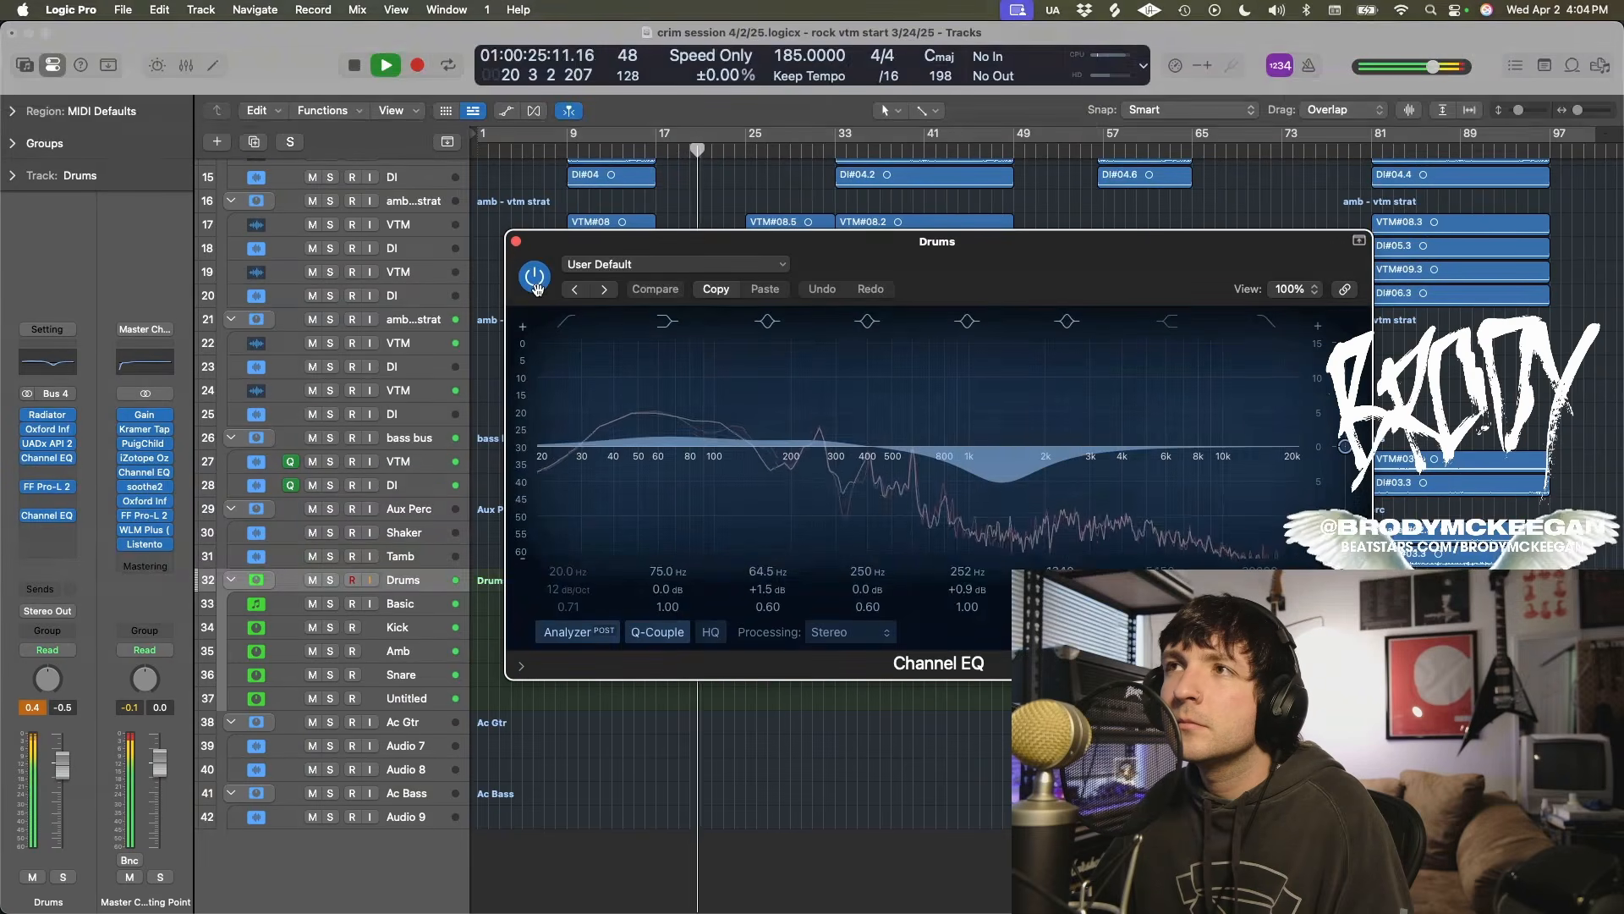
click(536, 287)
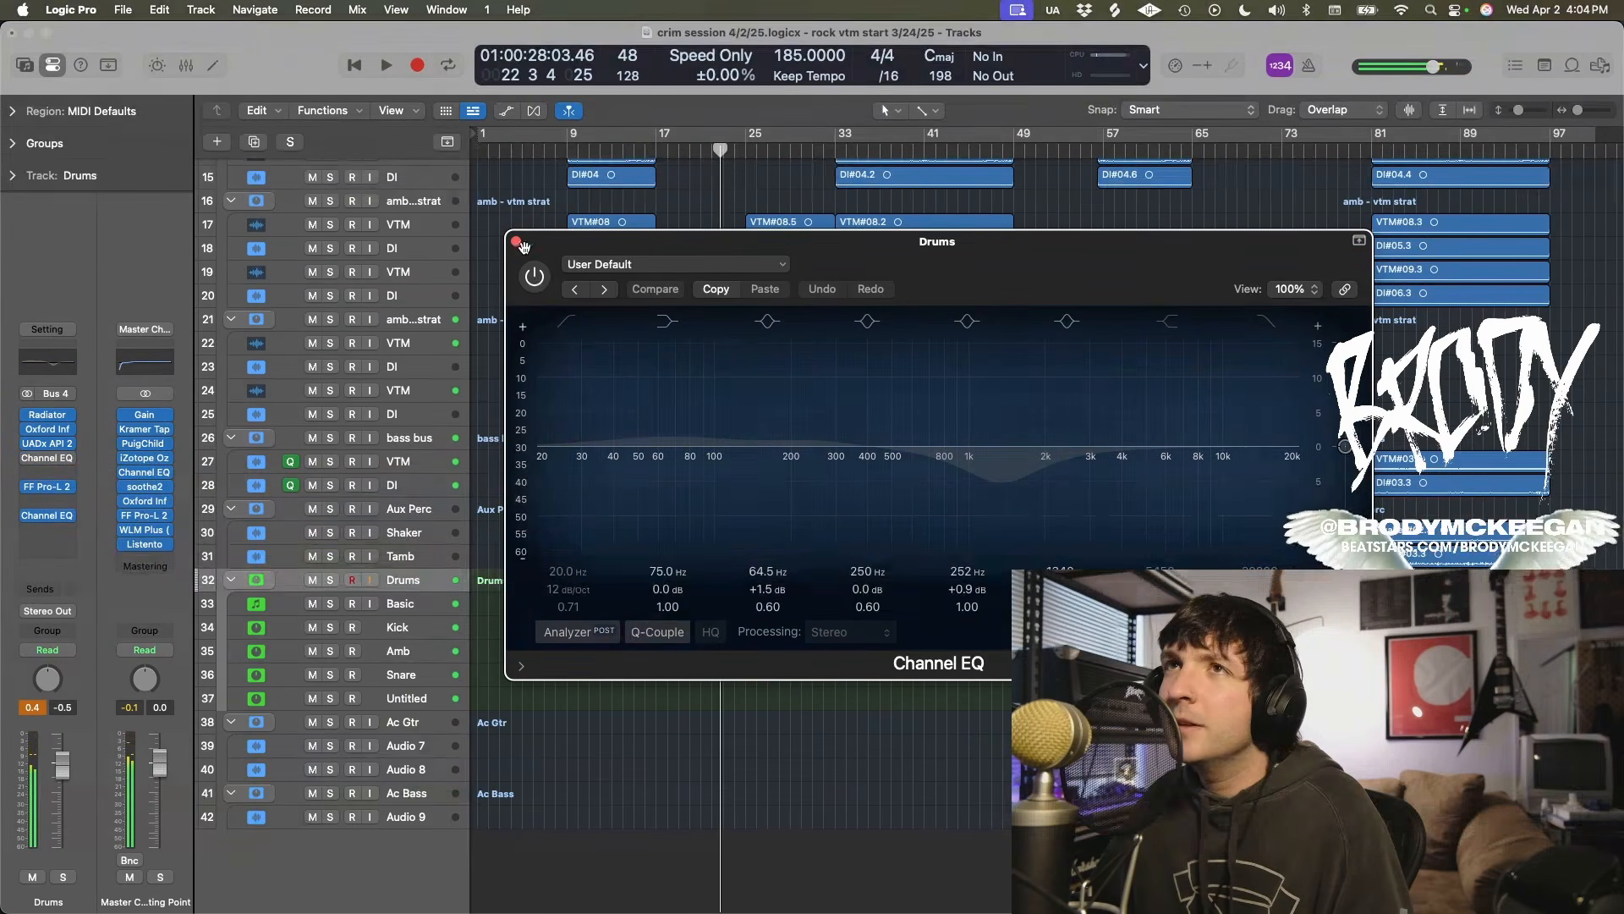
click(536, 286)
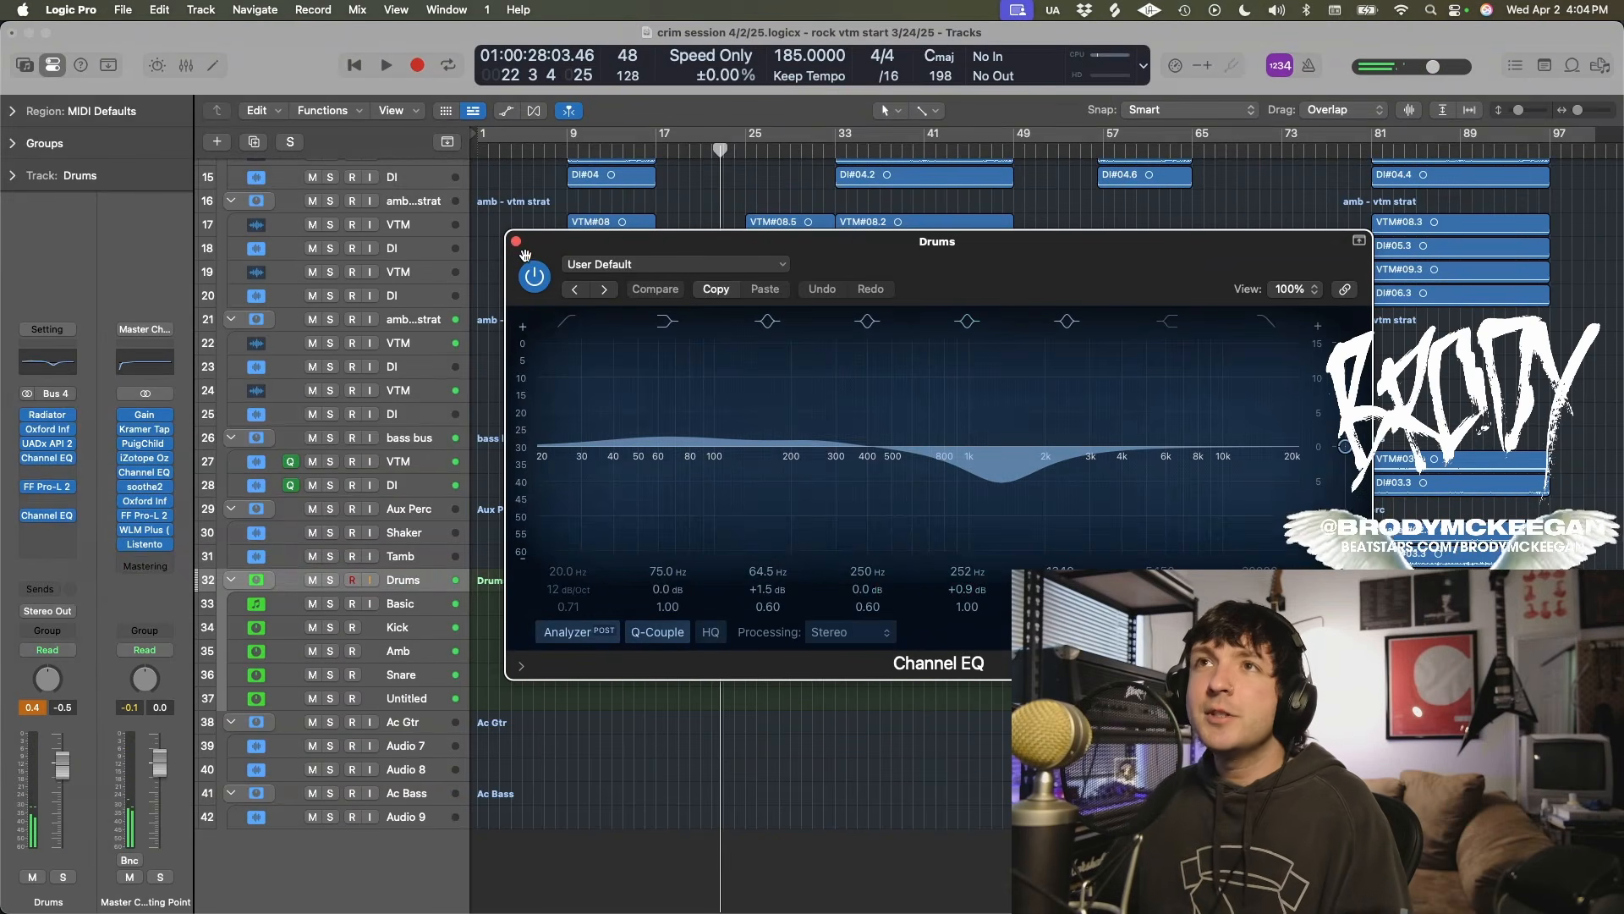
drag(541, 244, 540, 280)
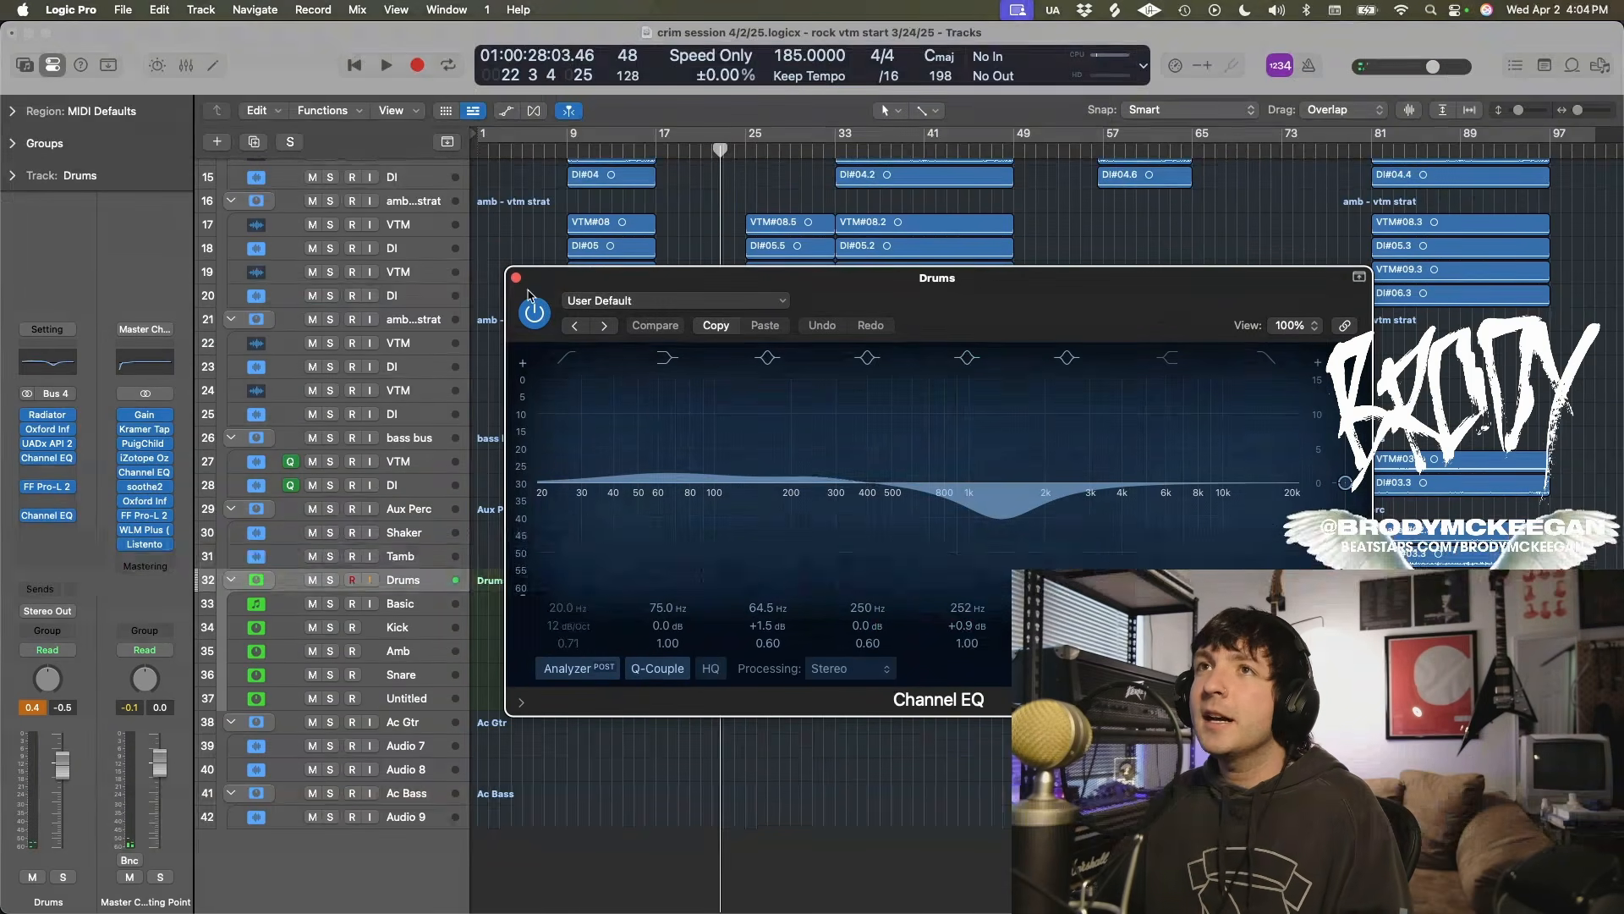
click(515, 278)
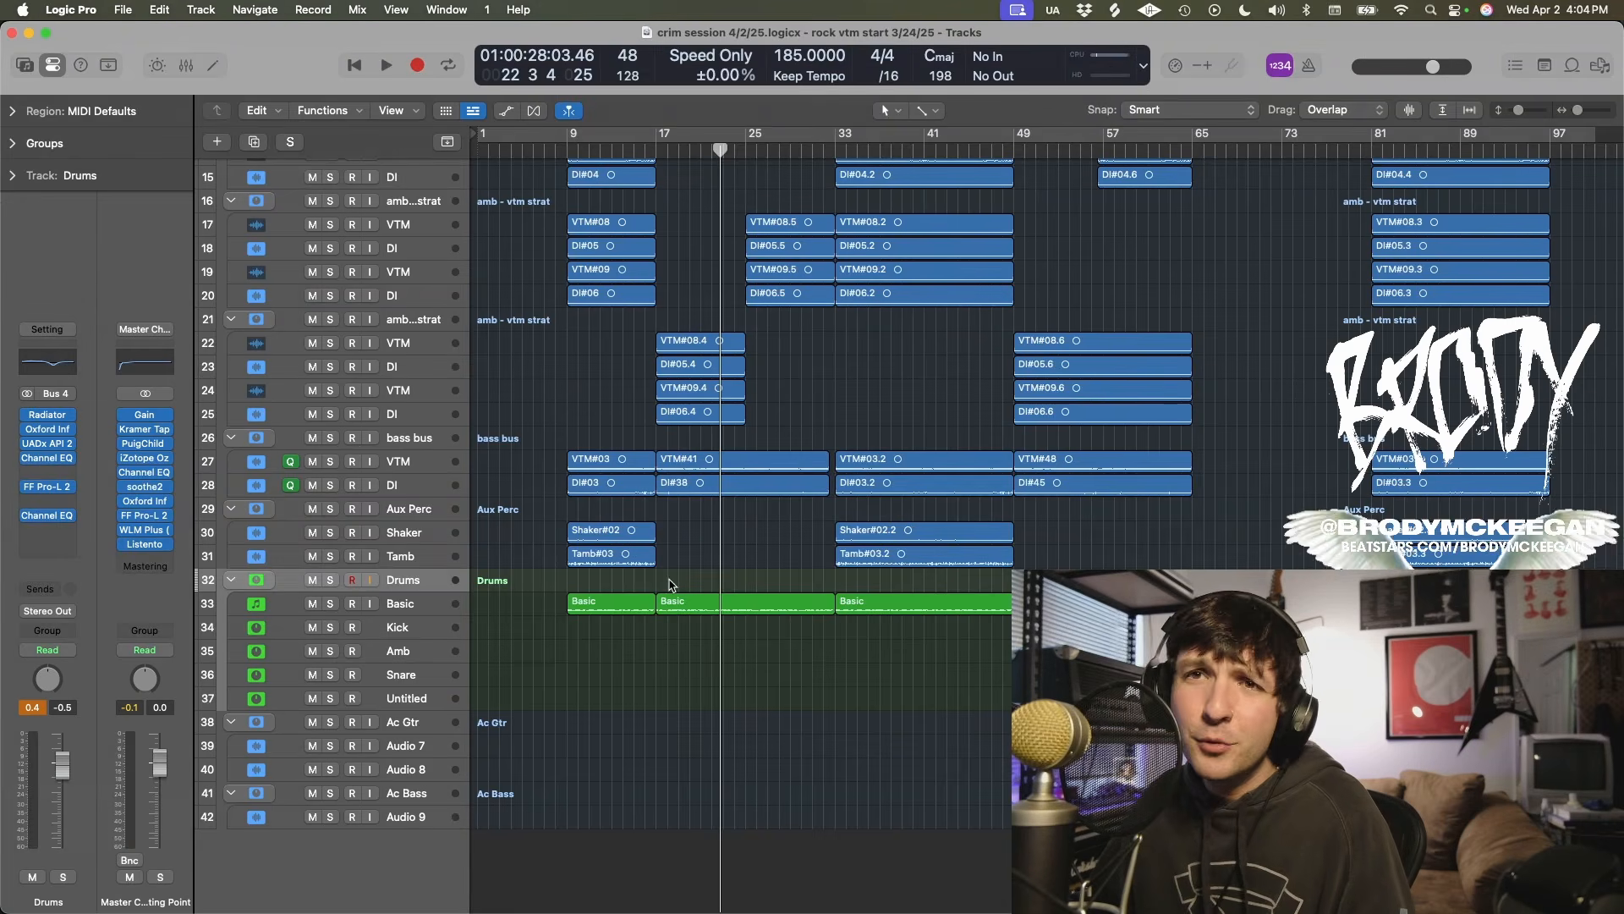
Step: Solo the Drums bus, inspect its FF Pro-L 2 limiter during playback, and close the plug-in
key(s)
key(space)
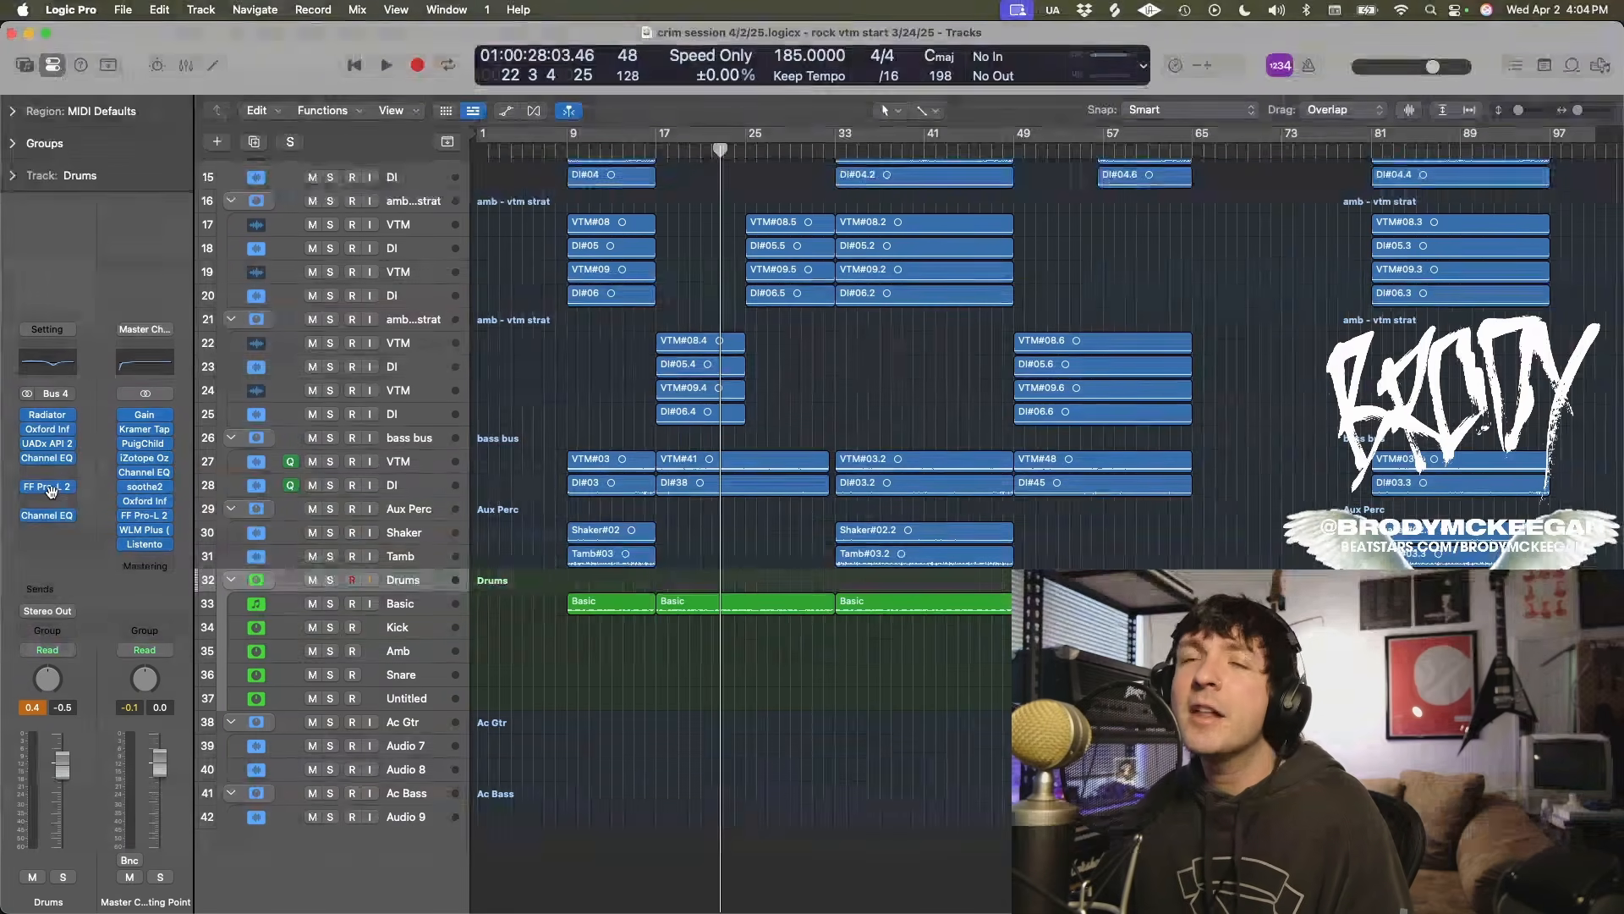
click(51, 490)
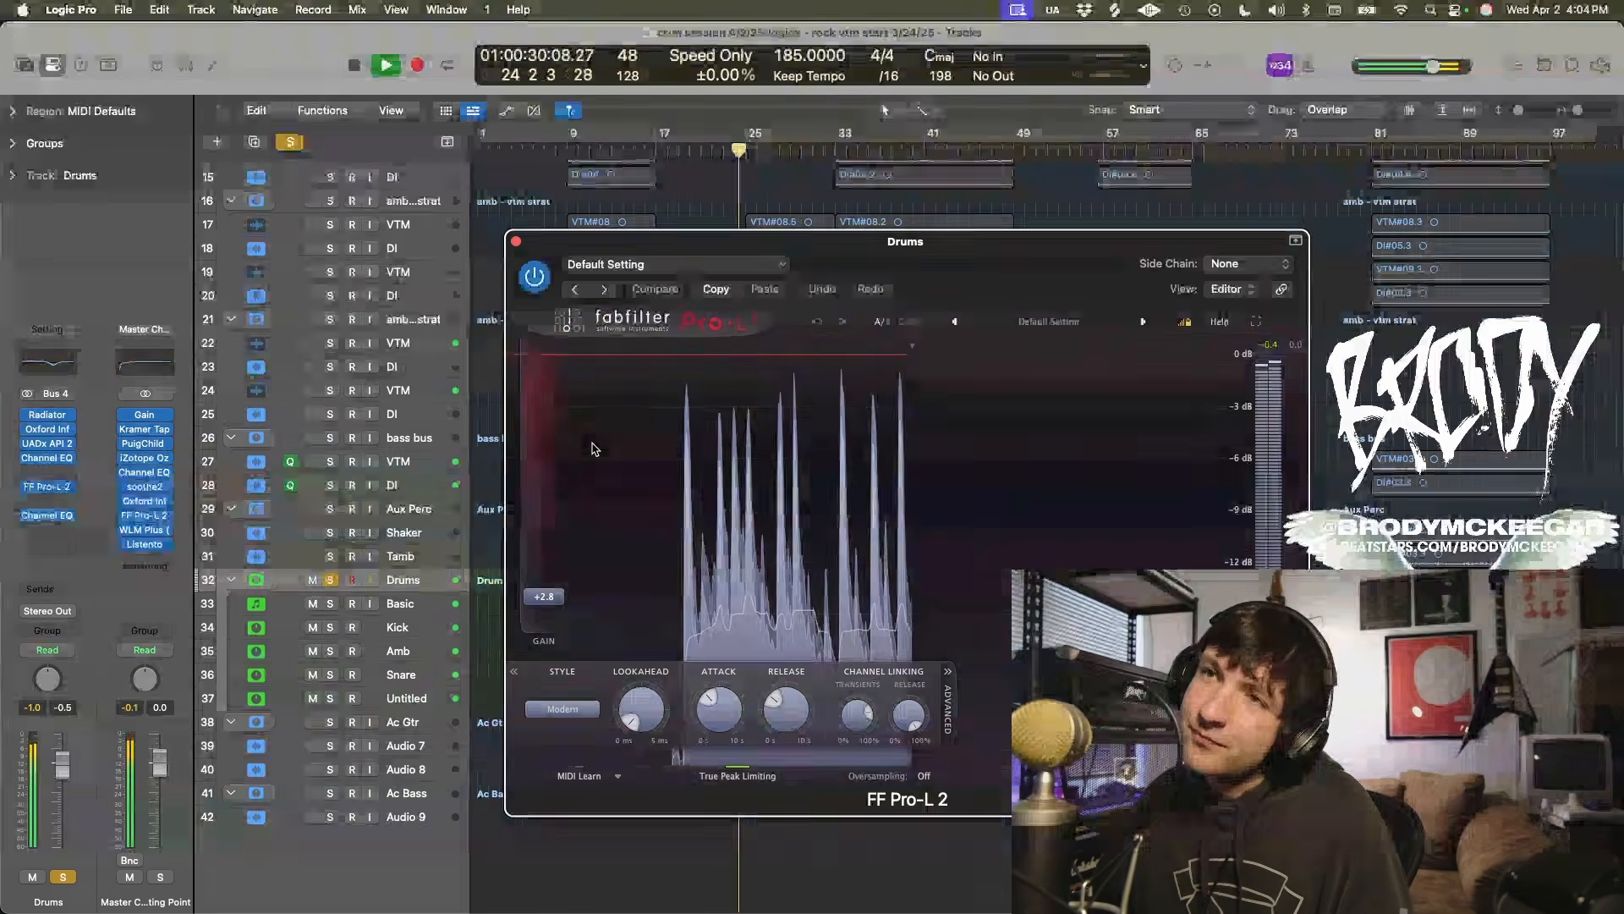
key(space)
click(516, 241)
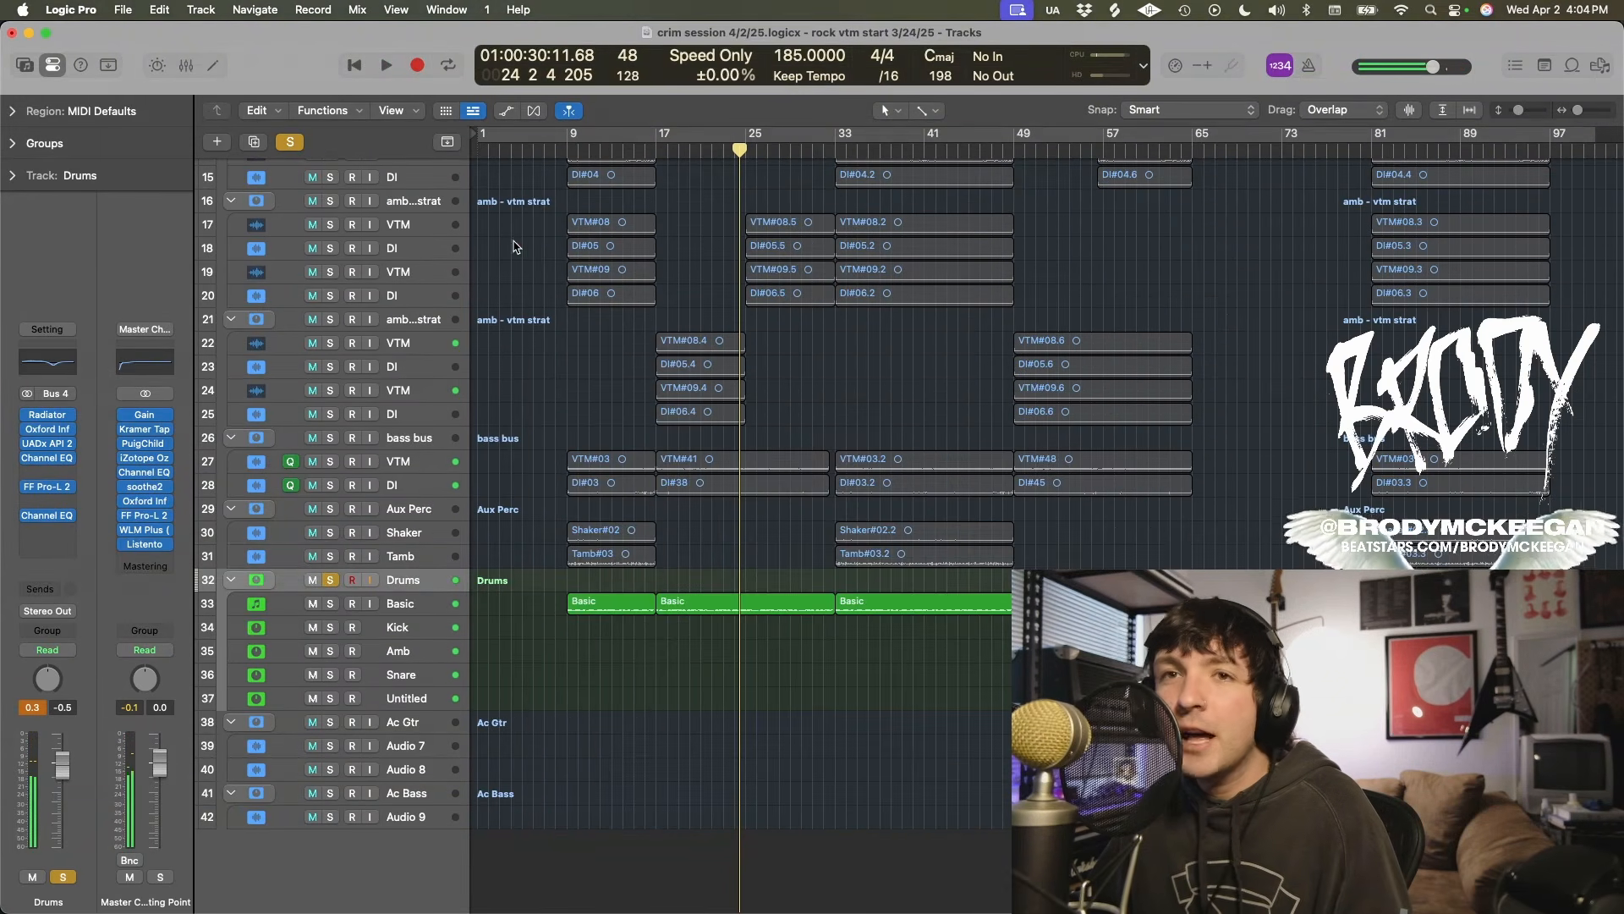
Step: View the last Channel EQ on the Drums bus, close it, and play the soloed drums from around bar 24
click(50, 515)
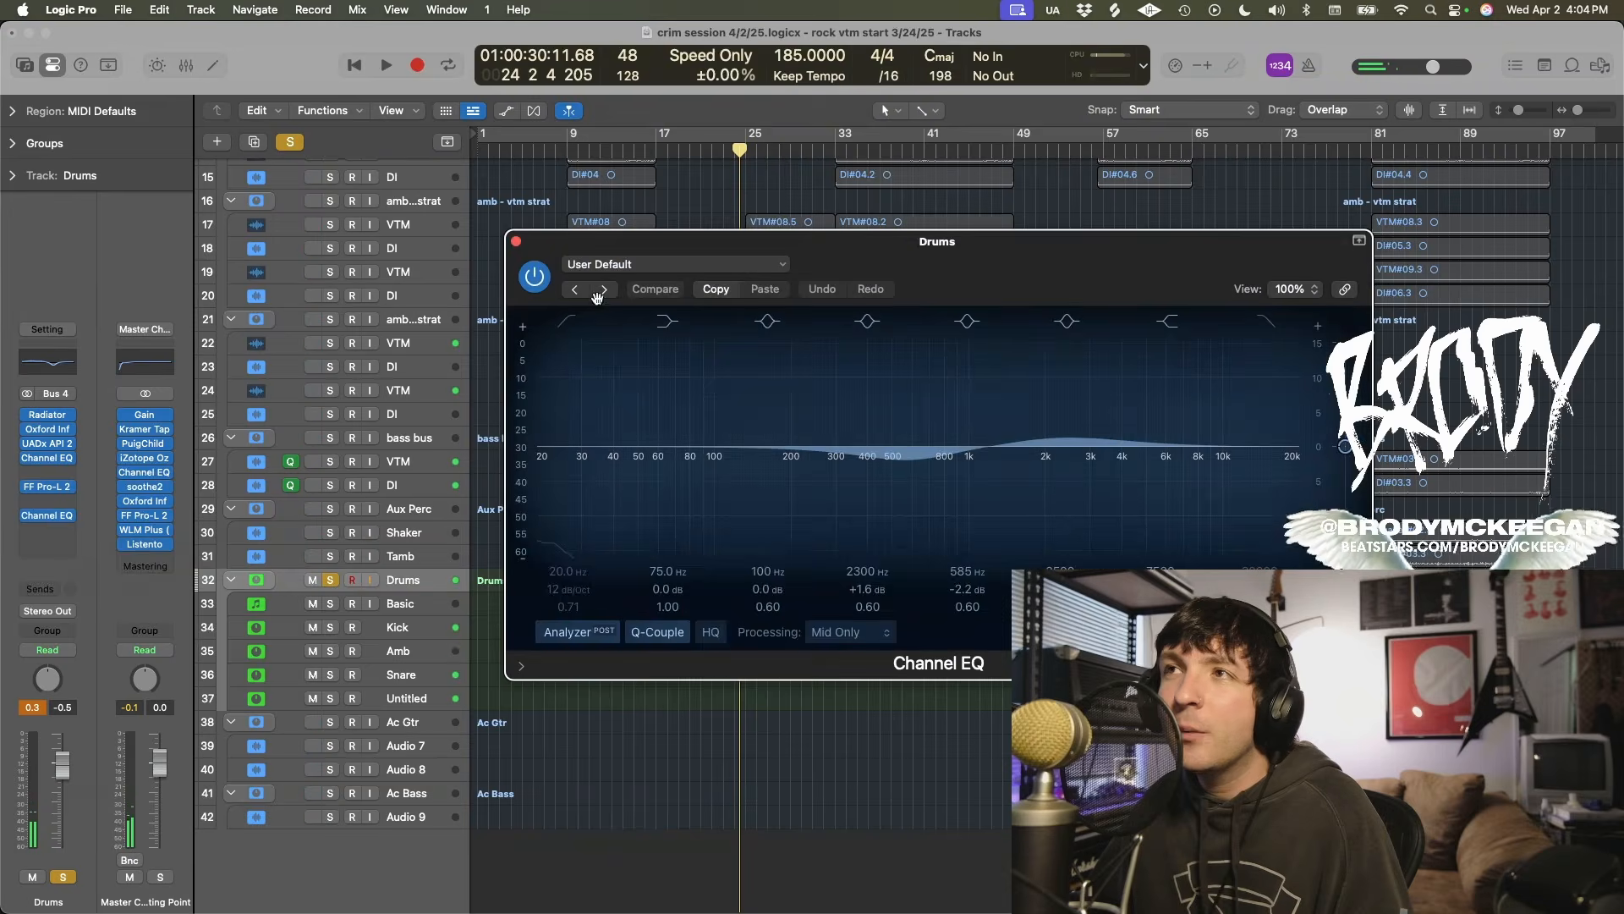
click(514, 243)
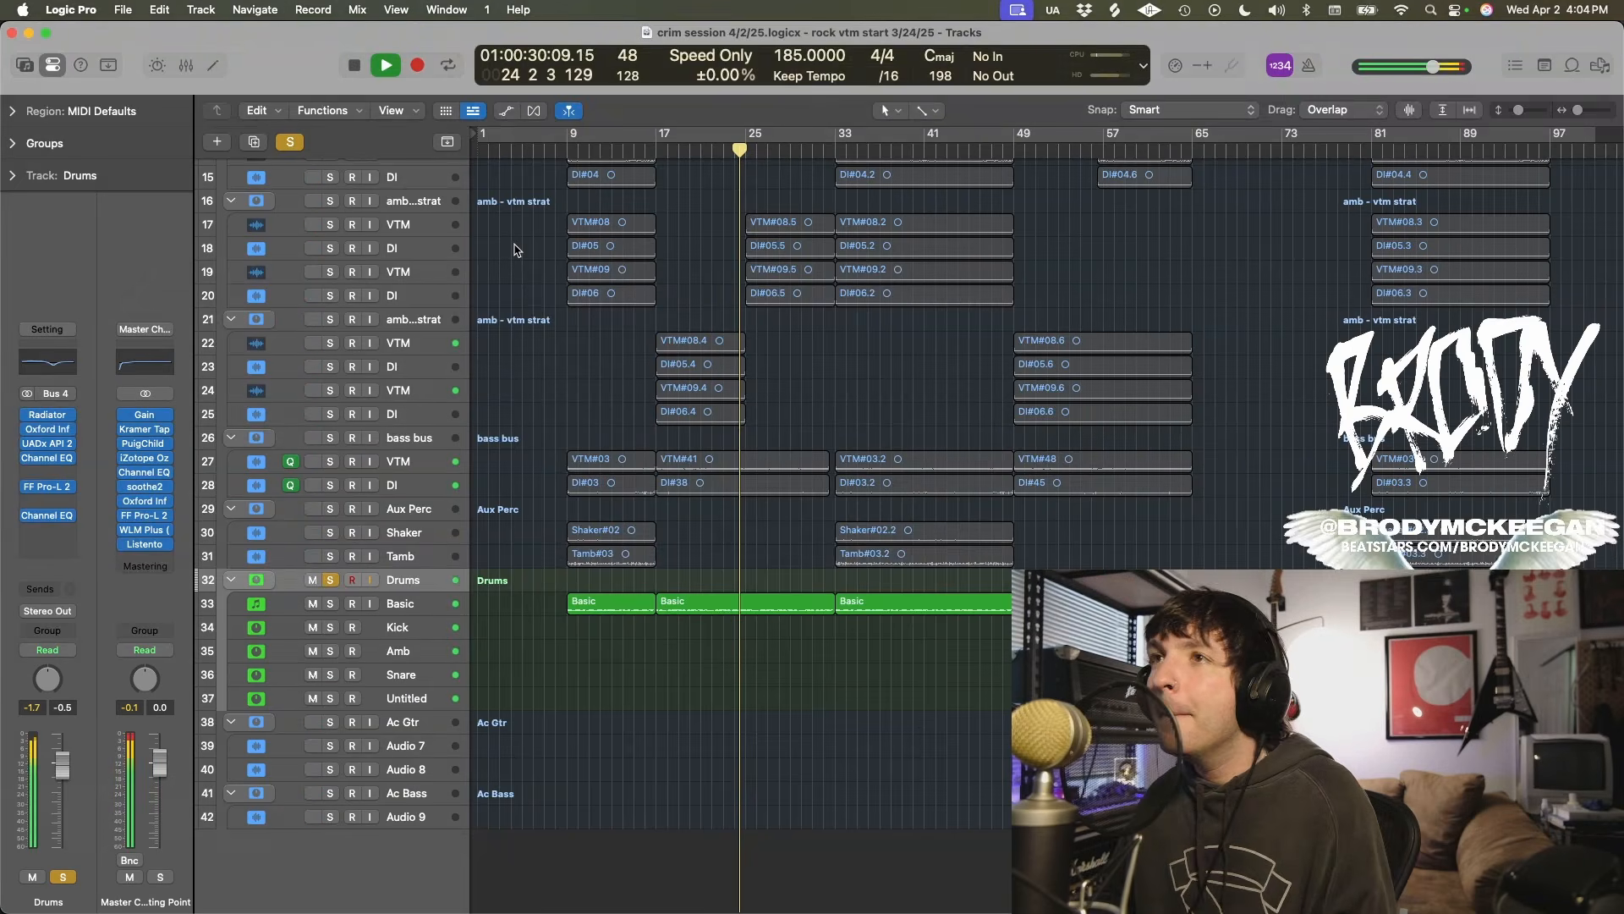
key(space)
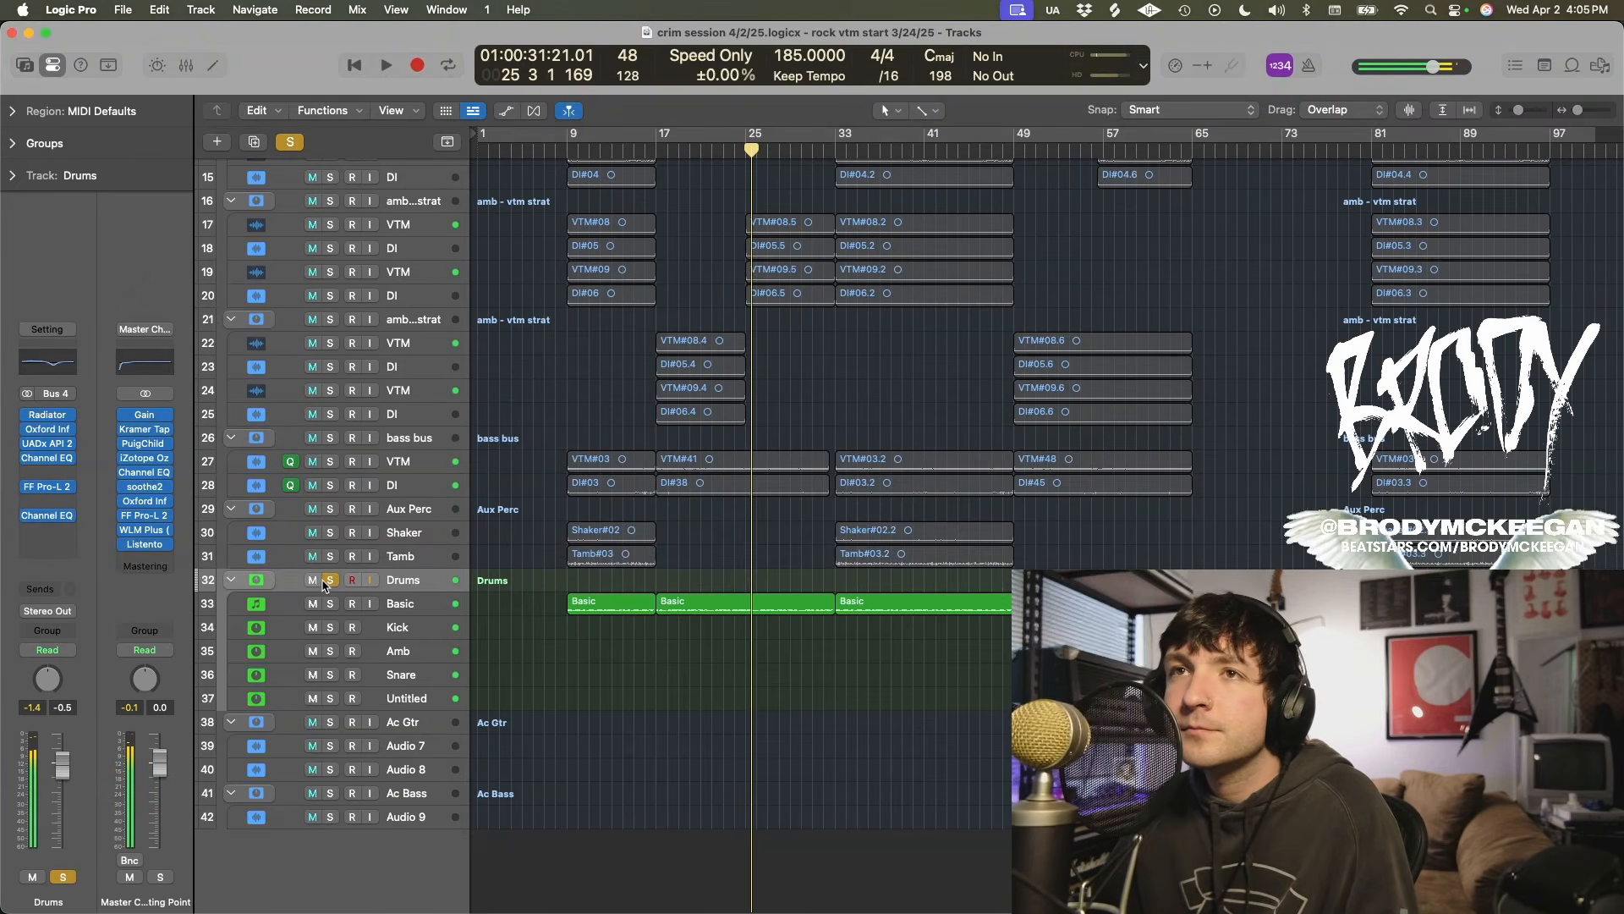
Step: Solo the Aux Perc bus instead of Drums, play it from bar 9, and zoom in on the Tamb region
click(330, 580)
click(330, 509)
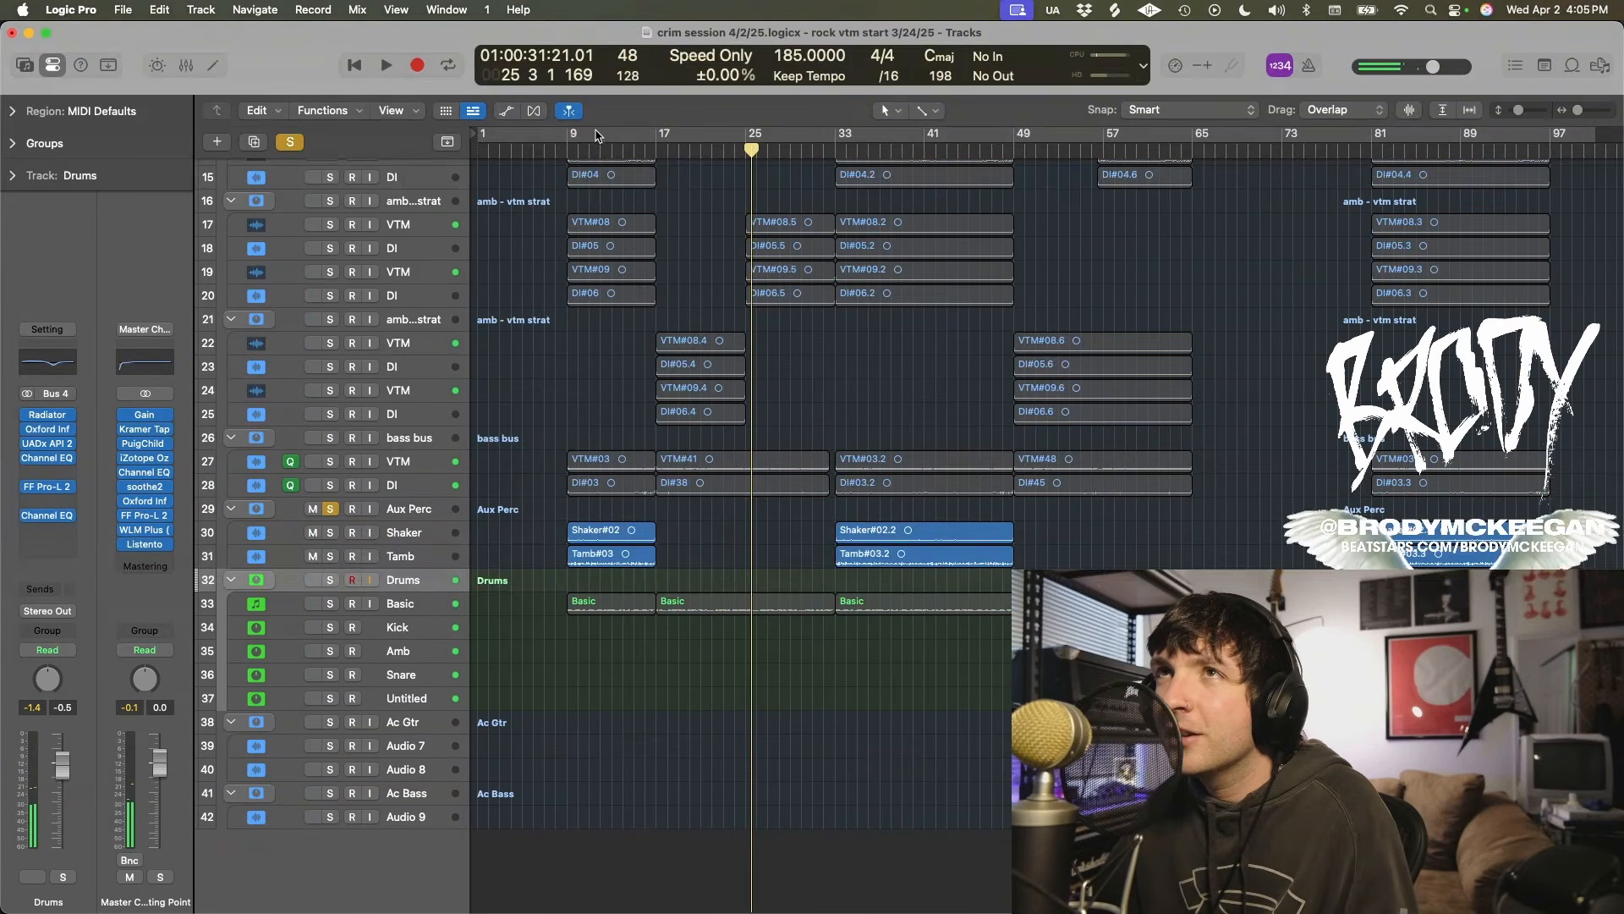
click(566, 152)
key(space)
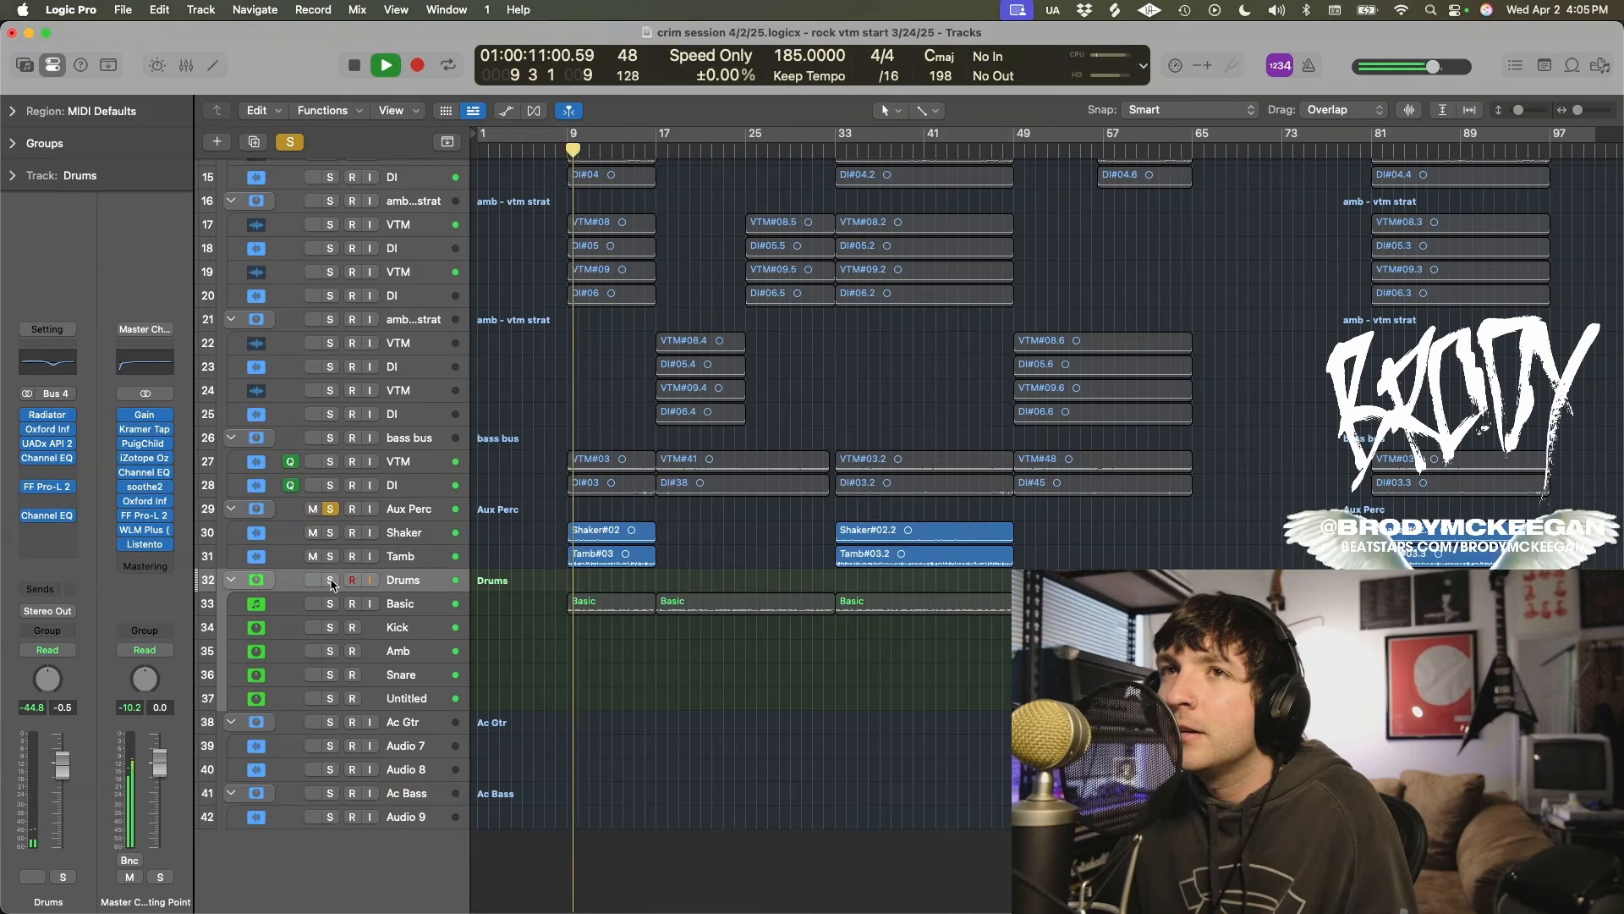
click(423, 555)
key(z)
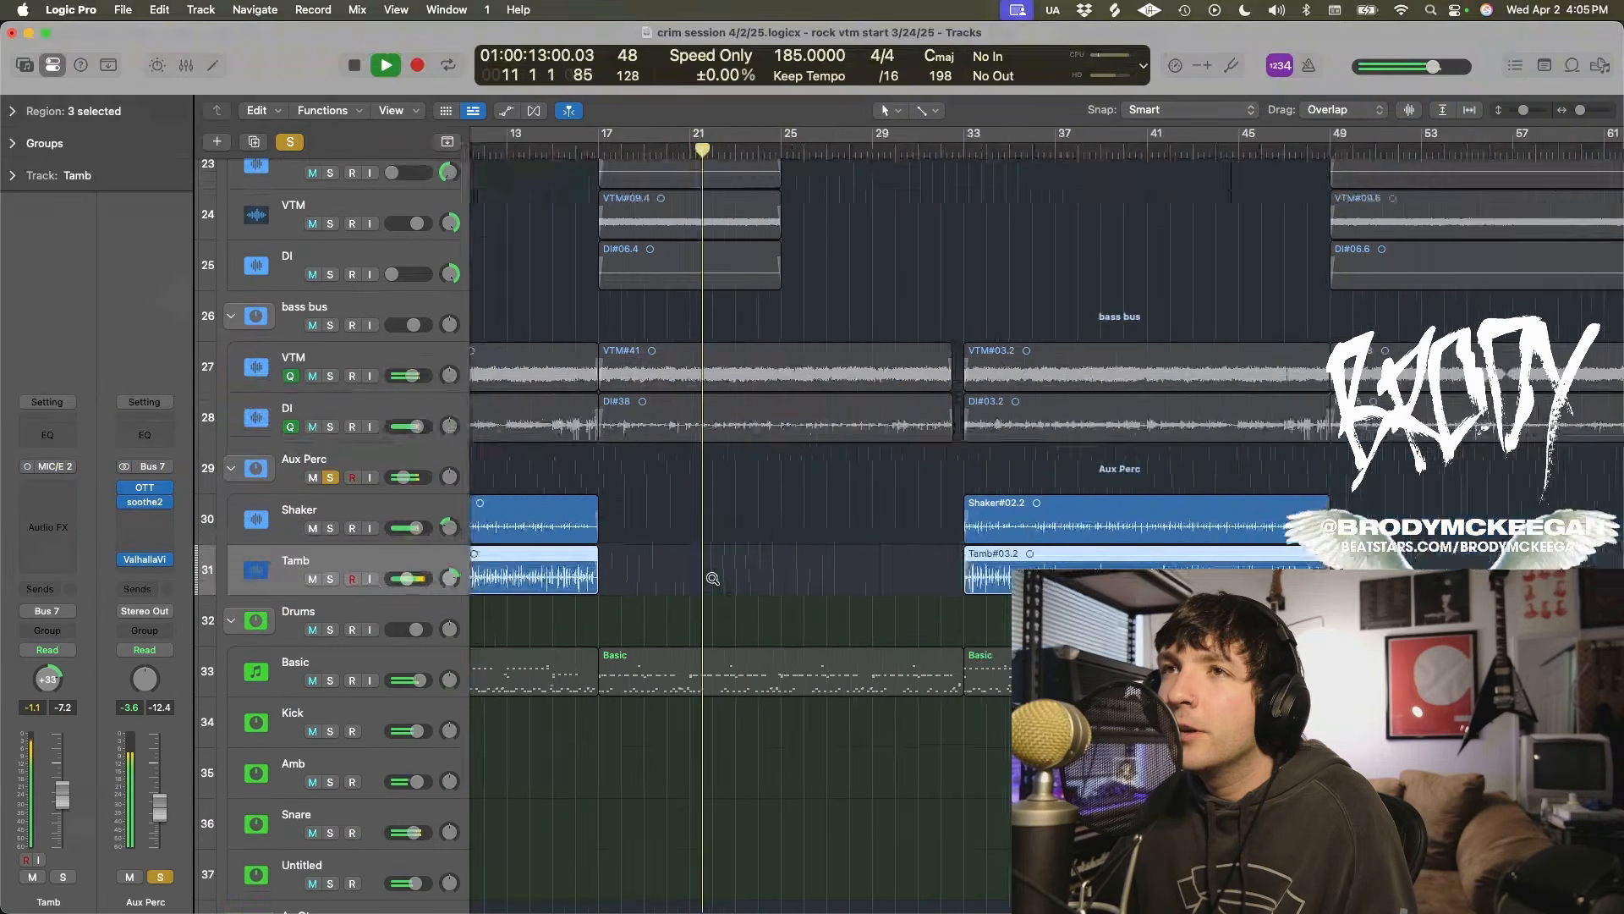
Step: Add the Drums bus to the solo and set the Aux Perc bus volume to -9.4 dB
click(330, 630)
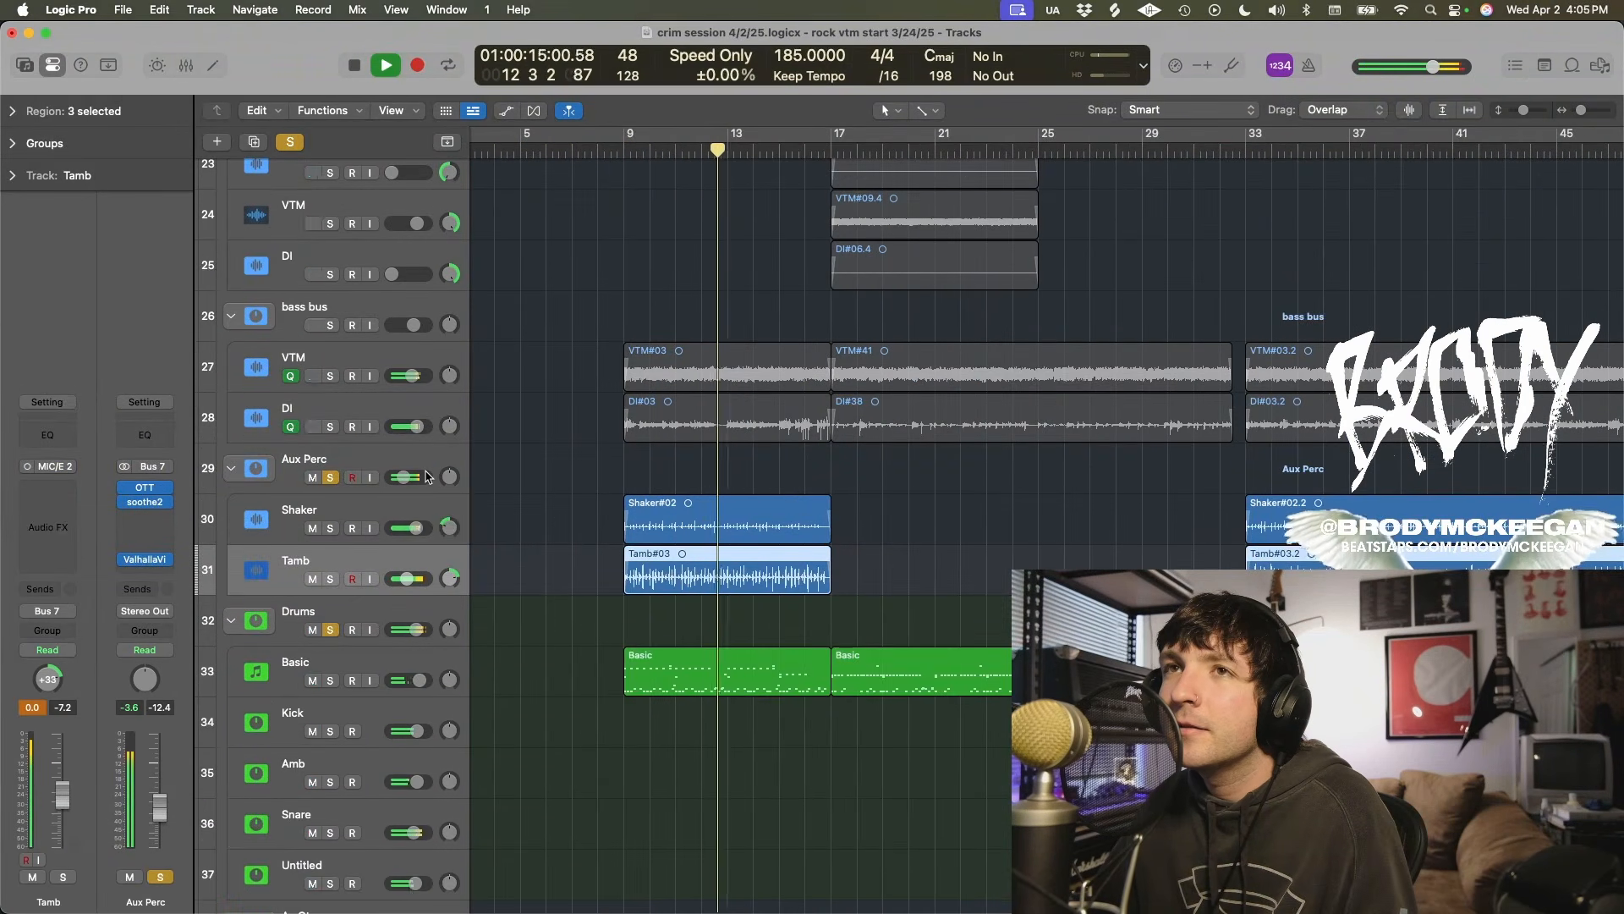
drag(405, 477, 406, 478)
click(342, 468)
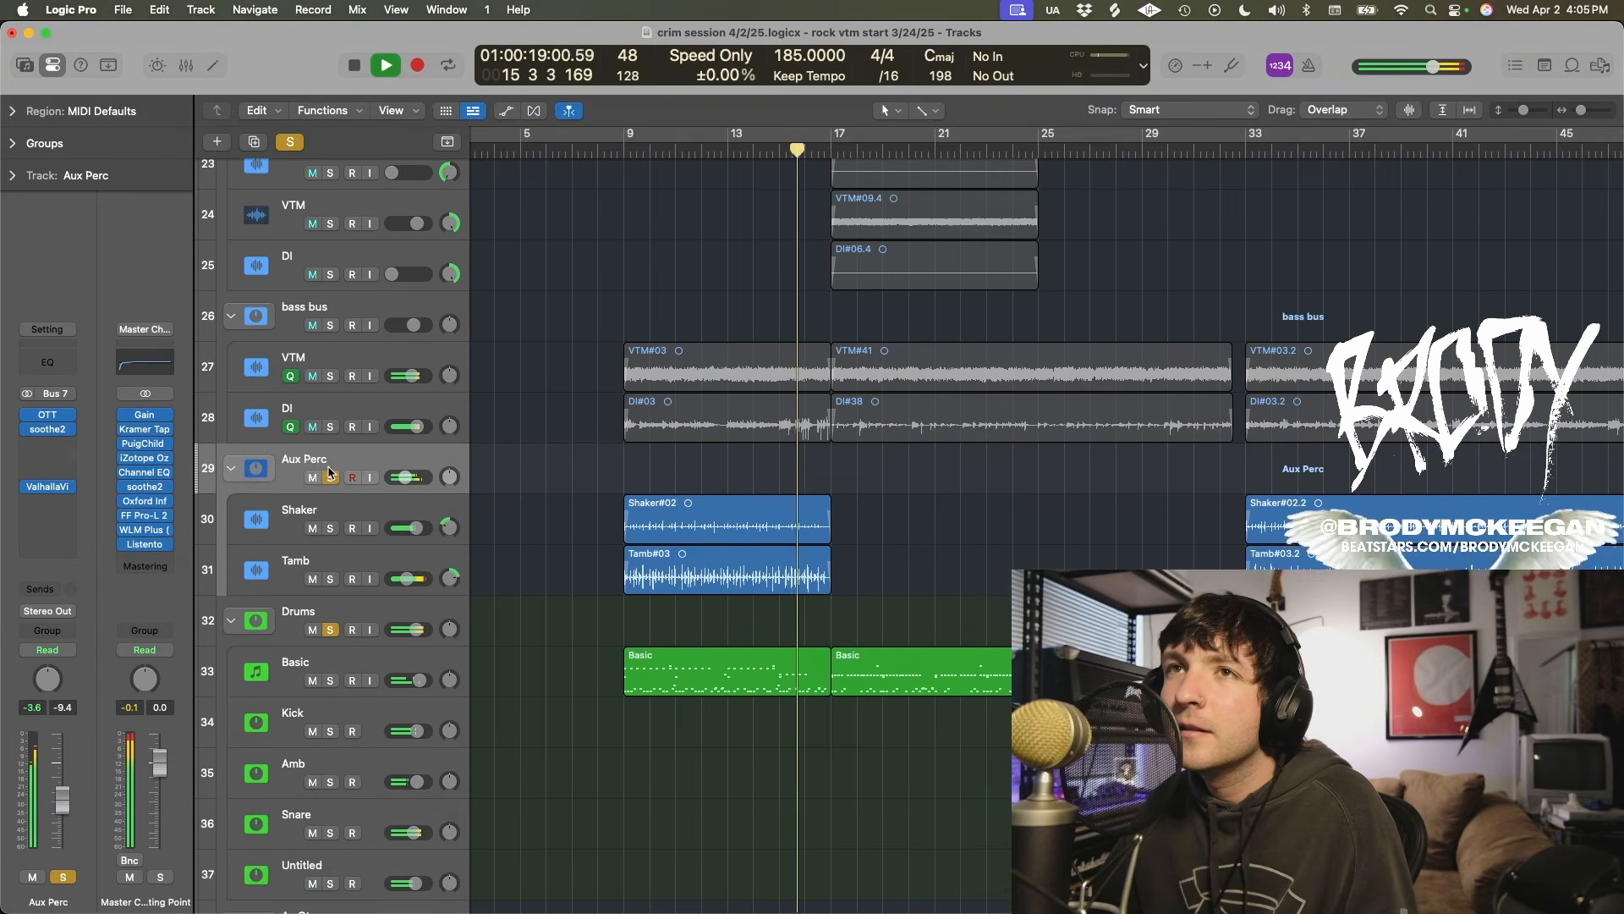
Step: Play the soloed drums from bar 9, comparing them without and with the Aux Perc bus soloed, and stop playback
key(space)
click(619, 145)
key(space)
click(329, 477)
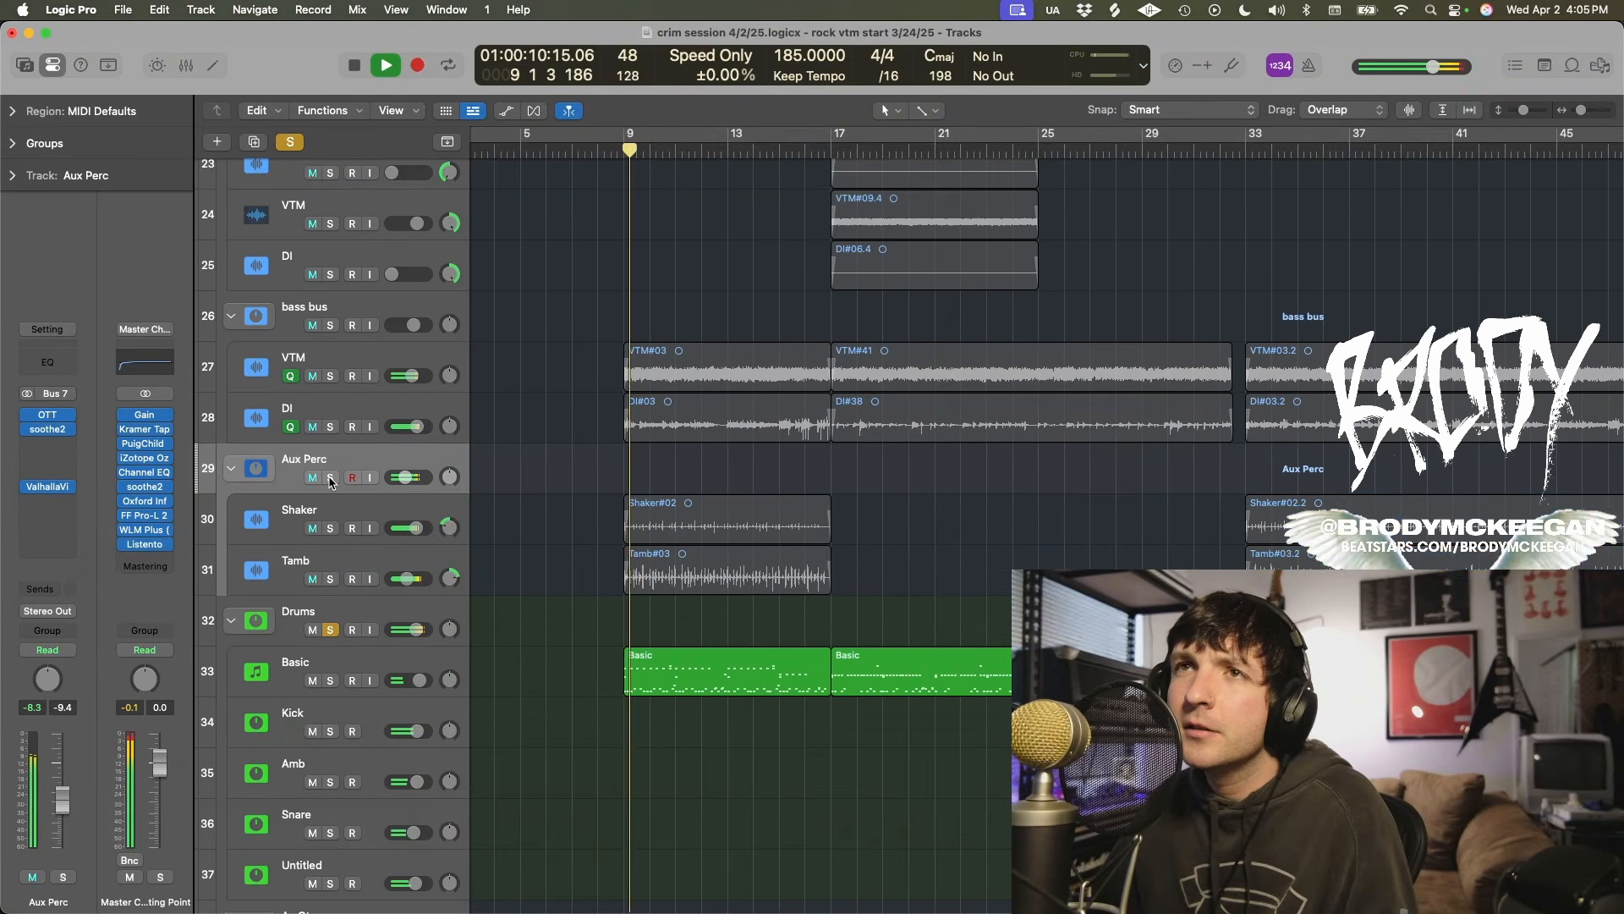
click(330, 478)
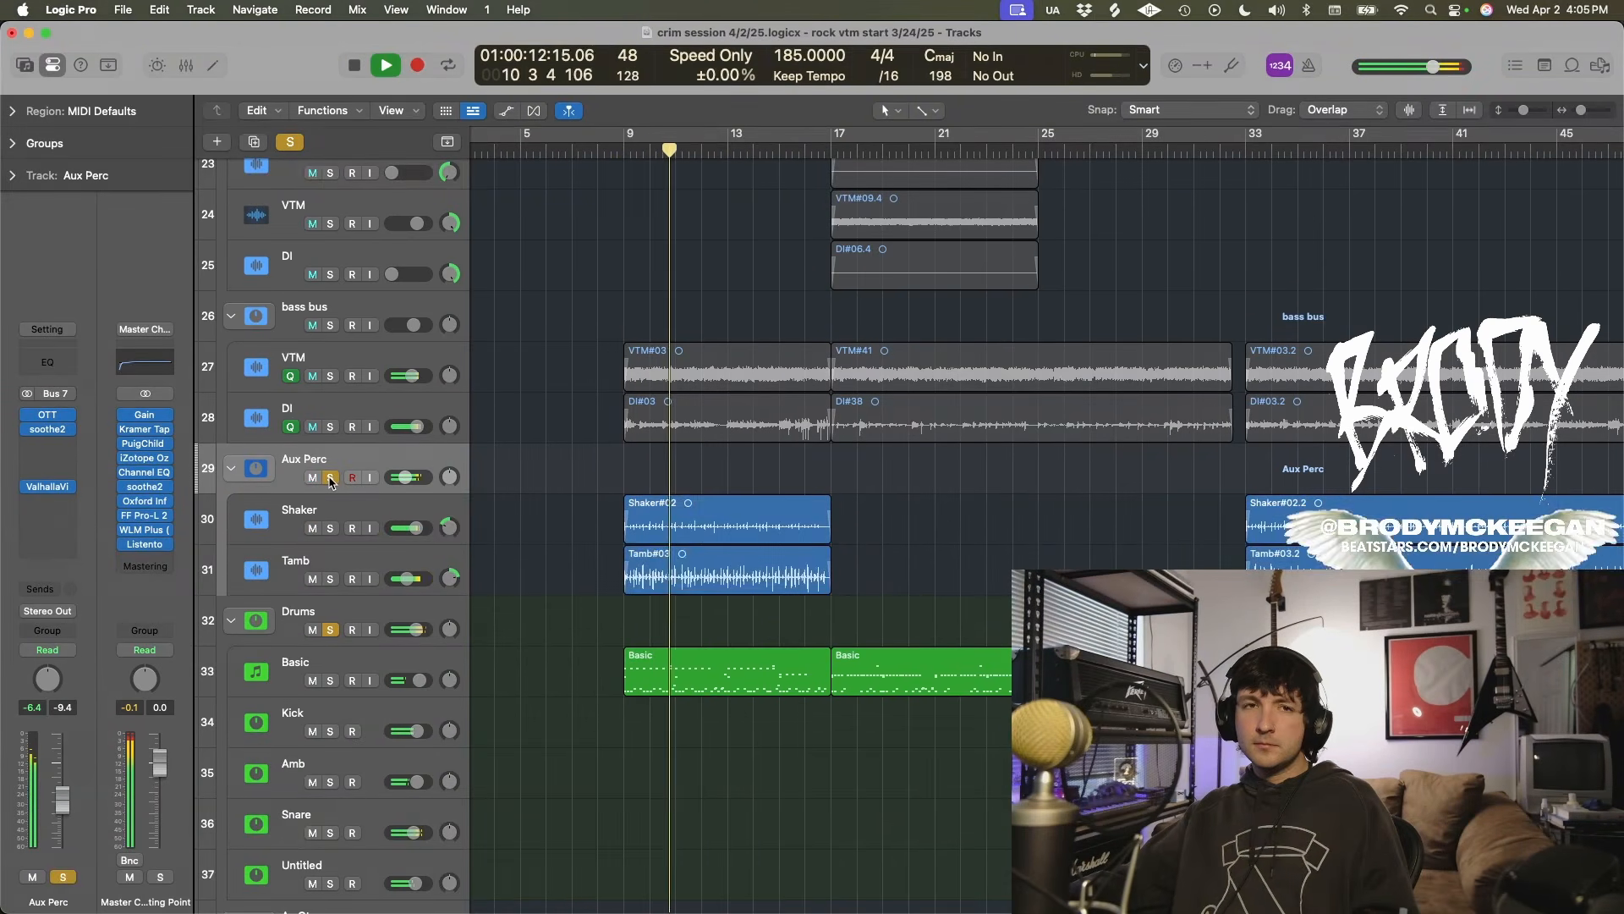
key(space)
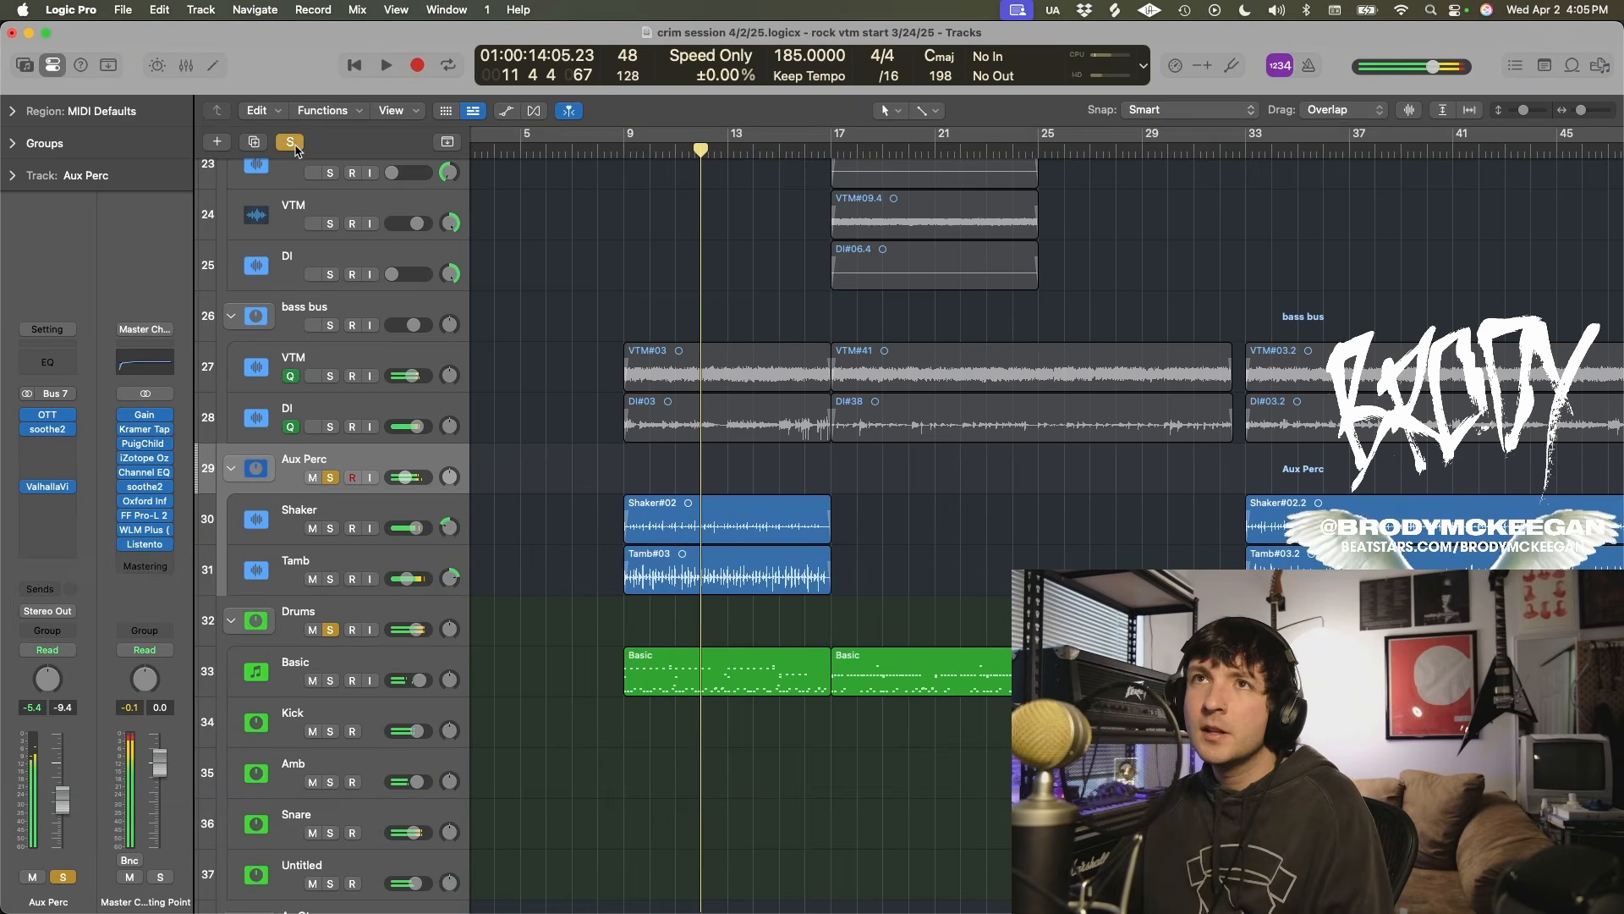
Step: Replace the current solos with the rhythm - vtm strat bus and play it from around bar 18
click(290, 141)
key(z)
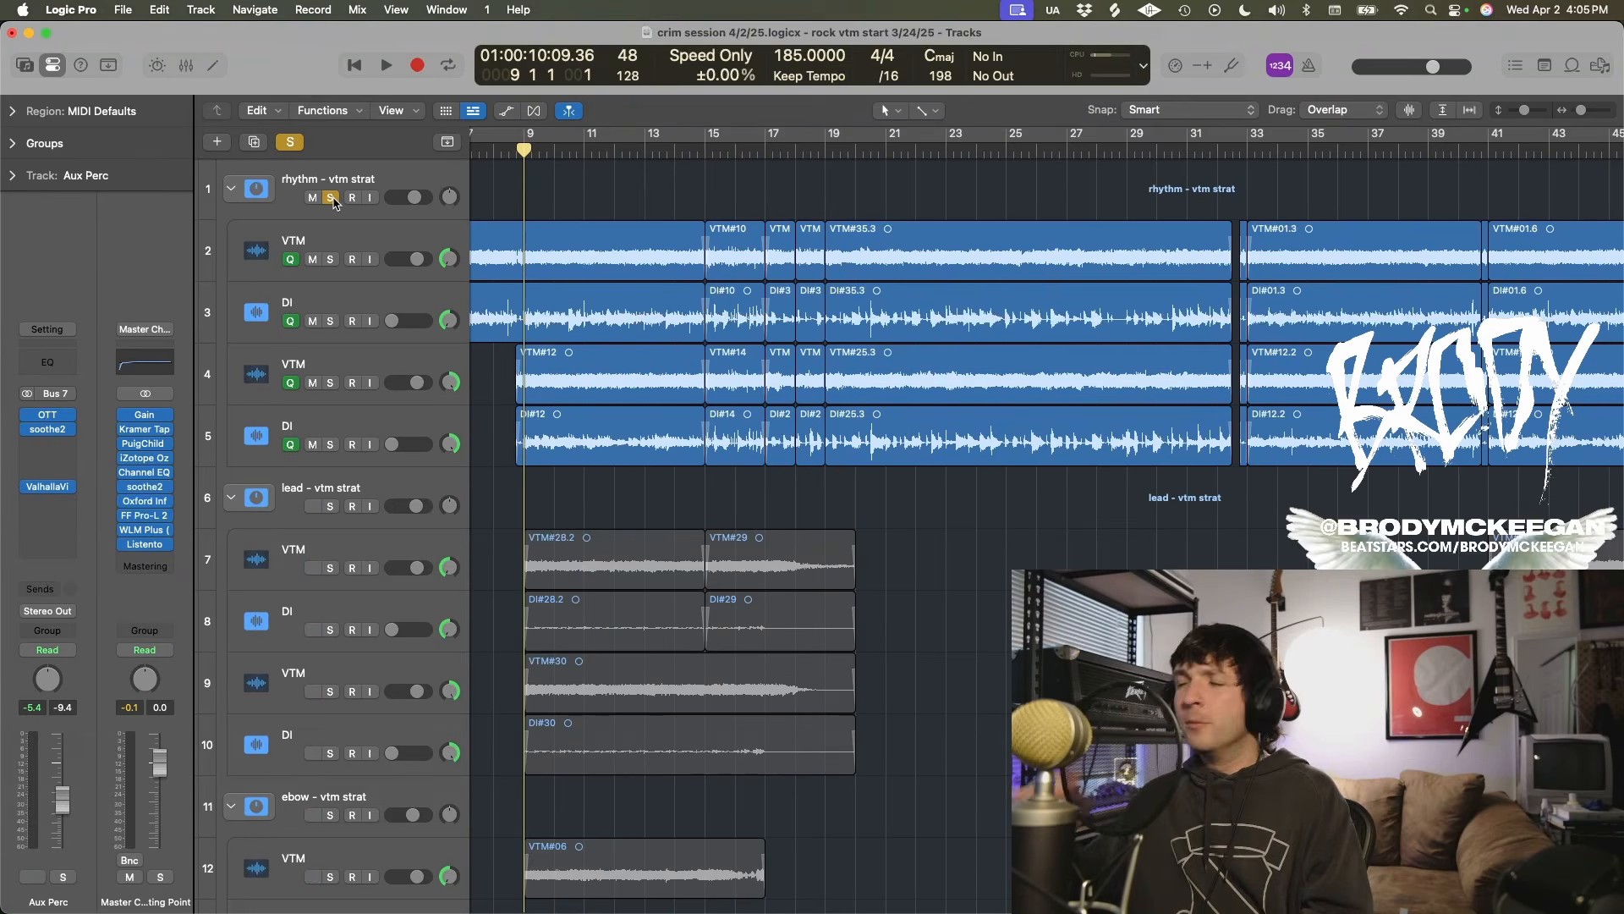
click(818, 146)
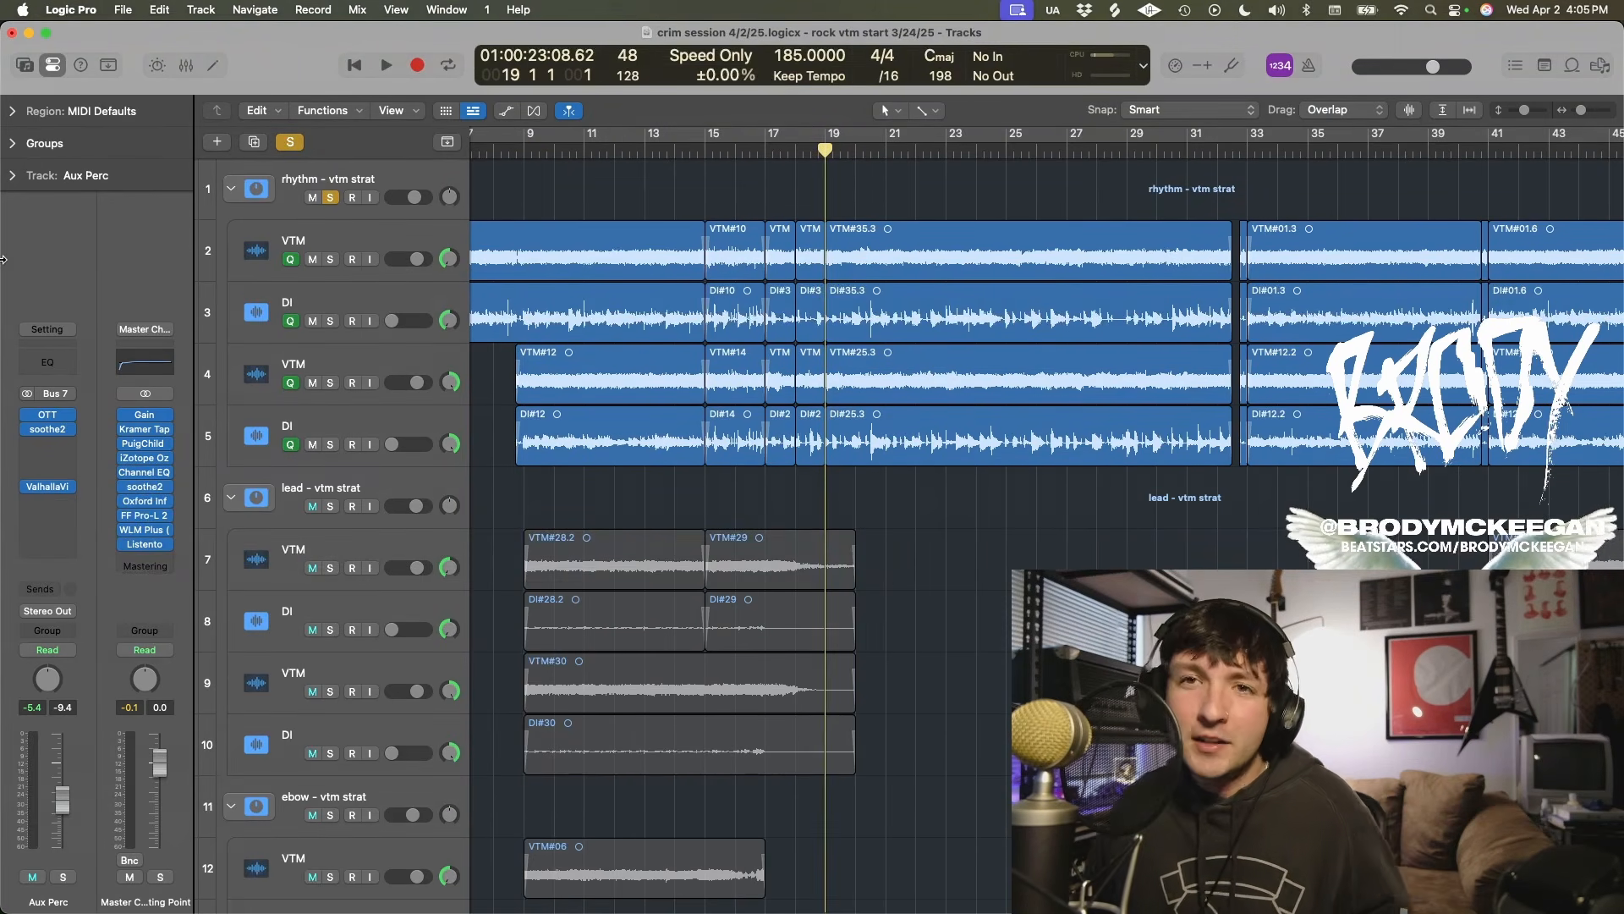
key(space)
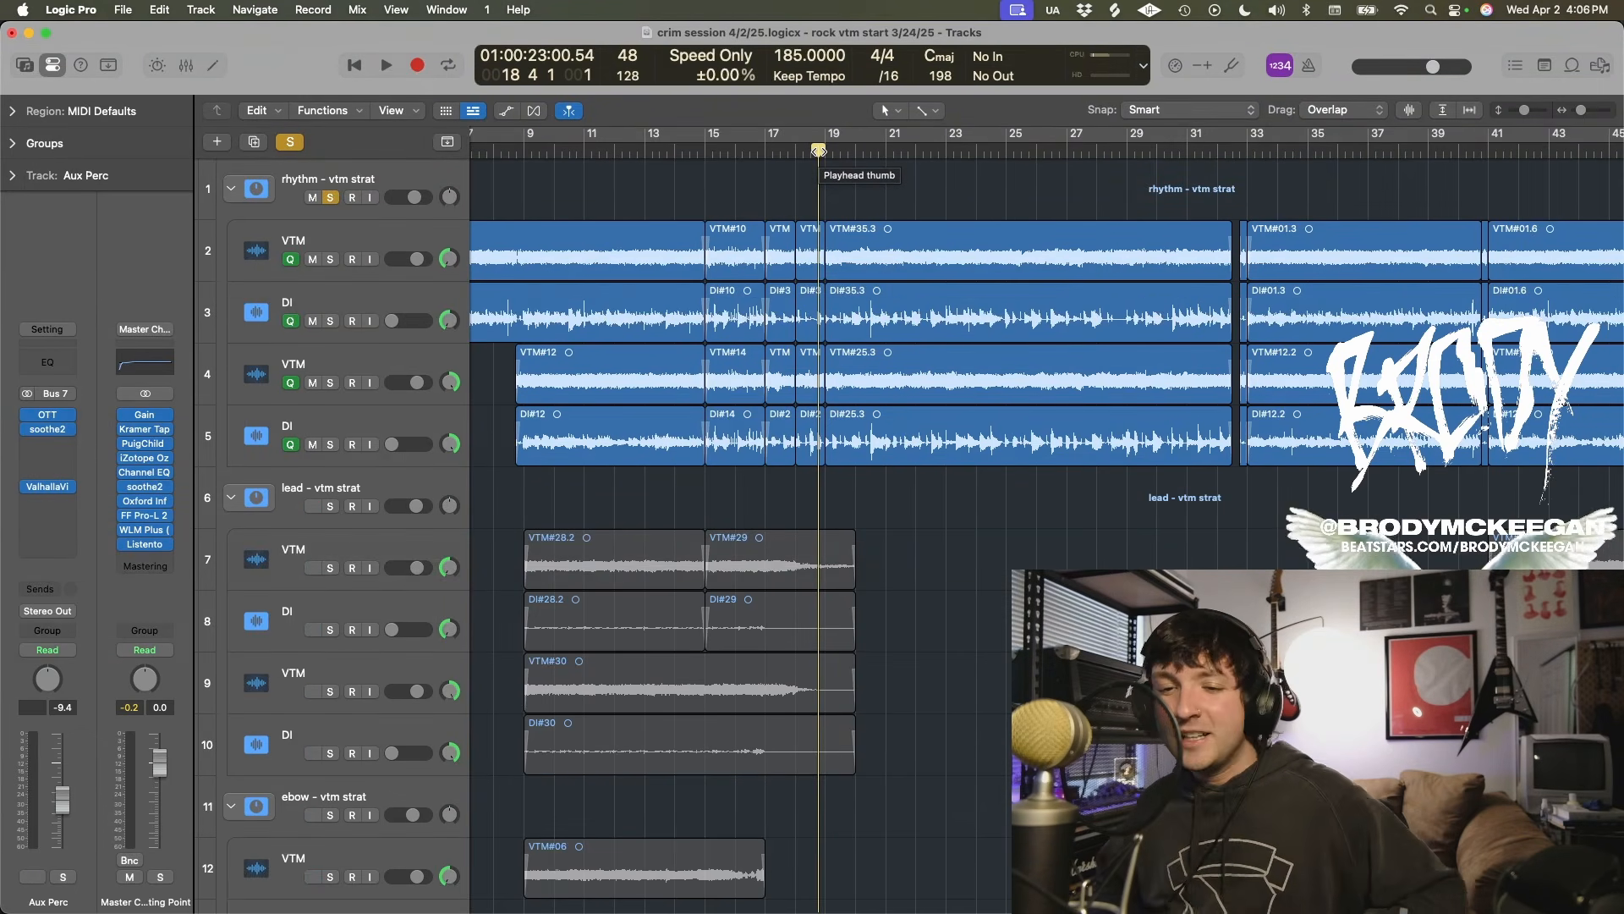
key(space)
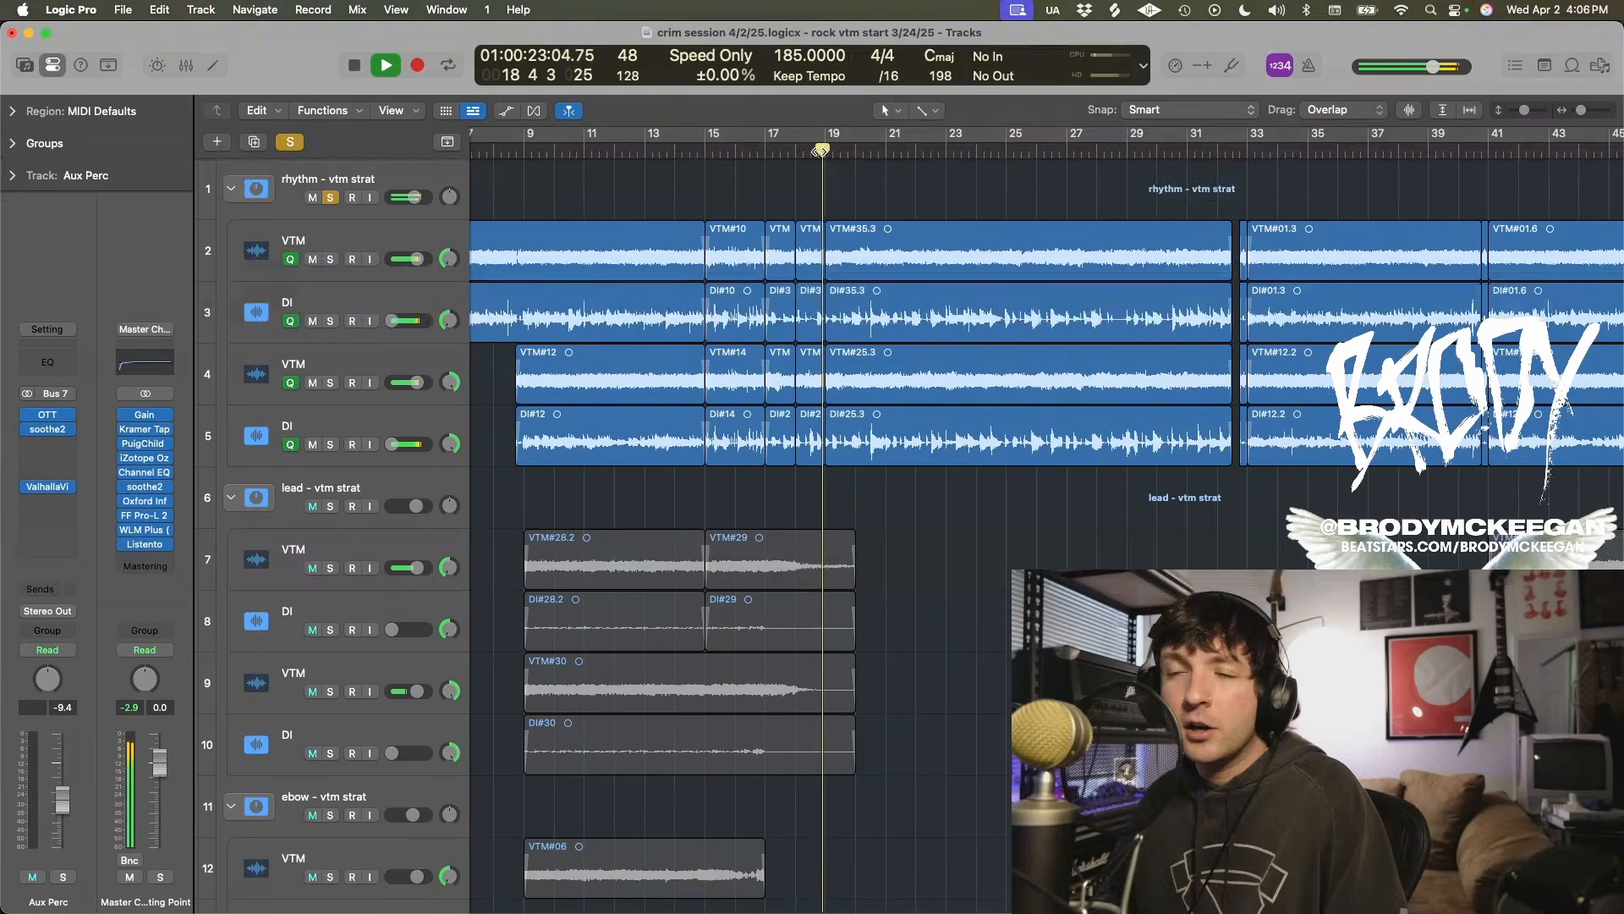